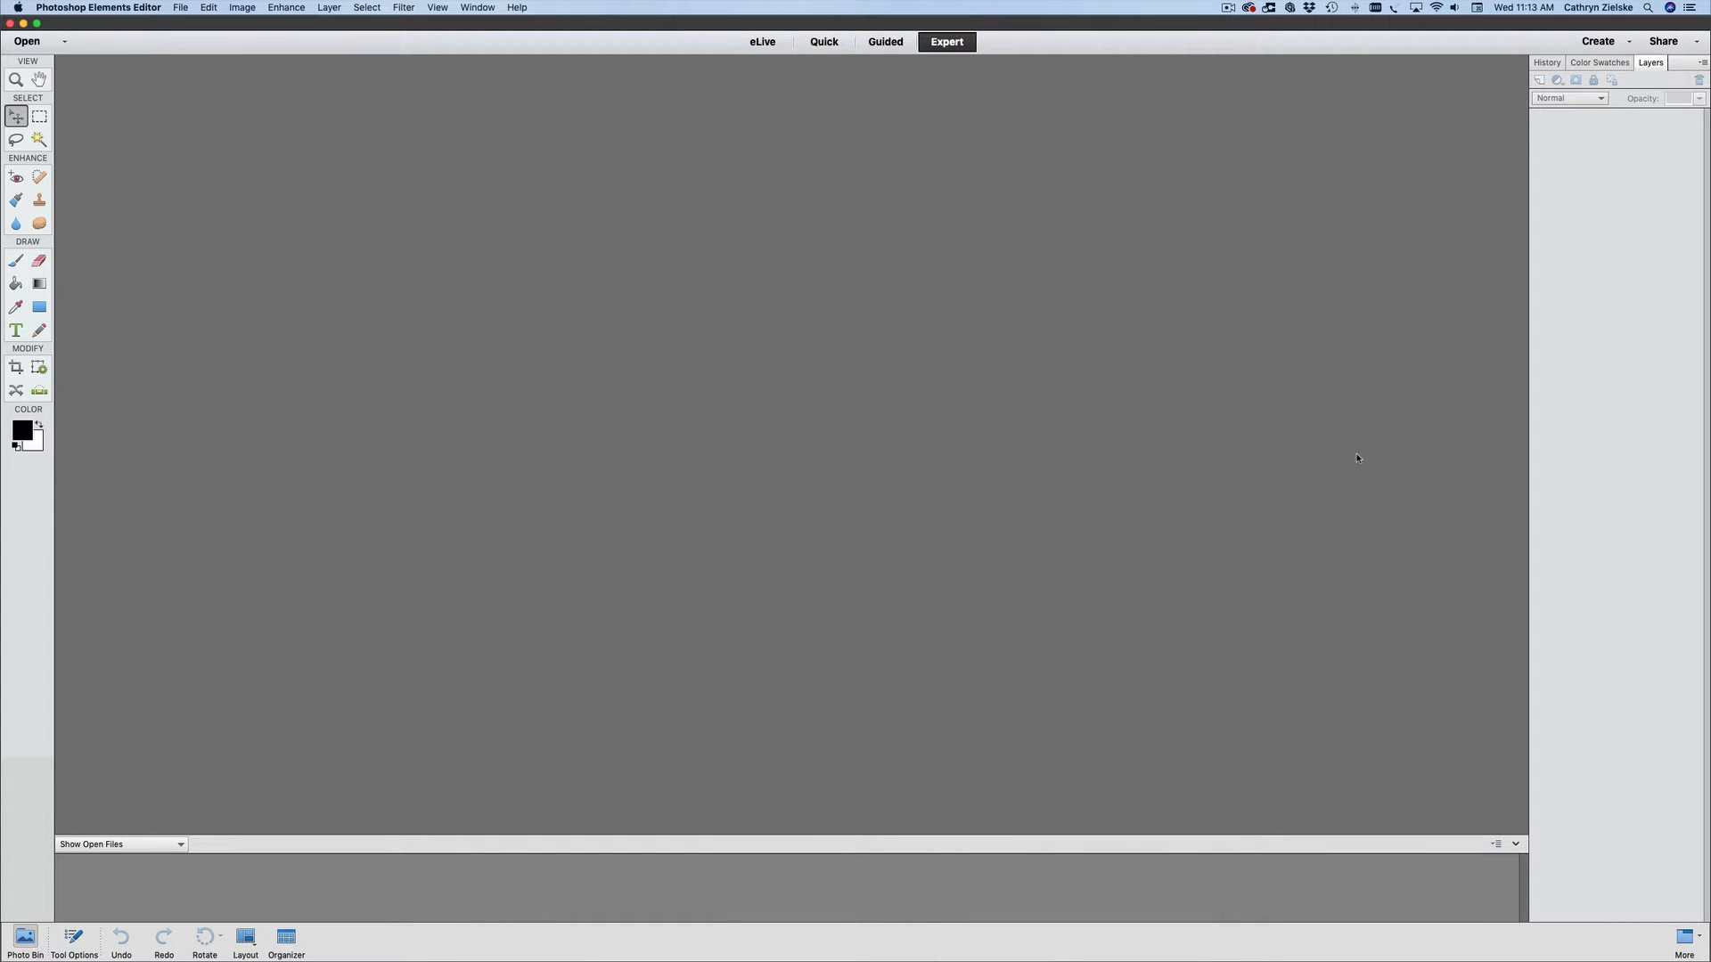
# - Bring up the dialog for opening a file and browse to the CZ_LayeredTFree_186 folder in Downloads
pyautogui.click(182, 5)
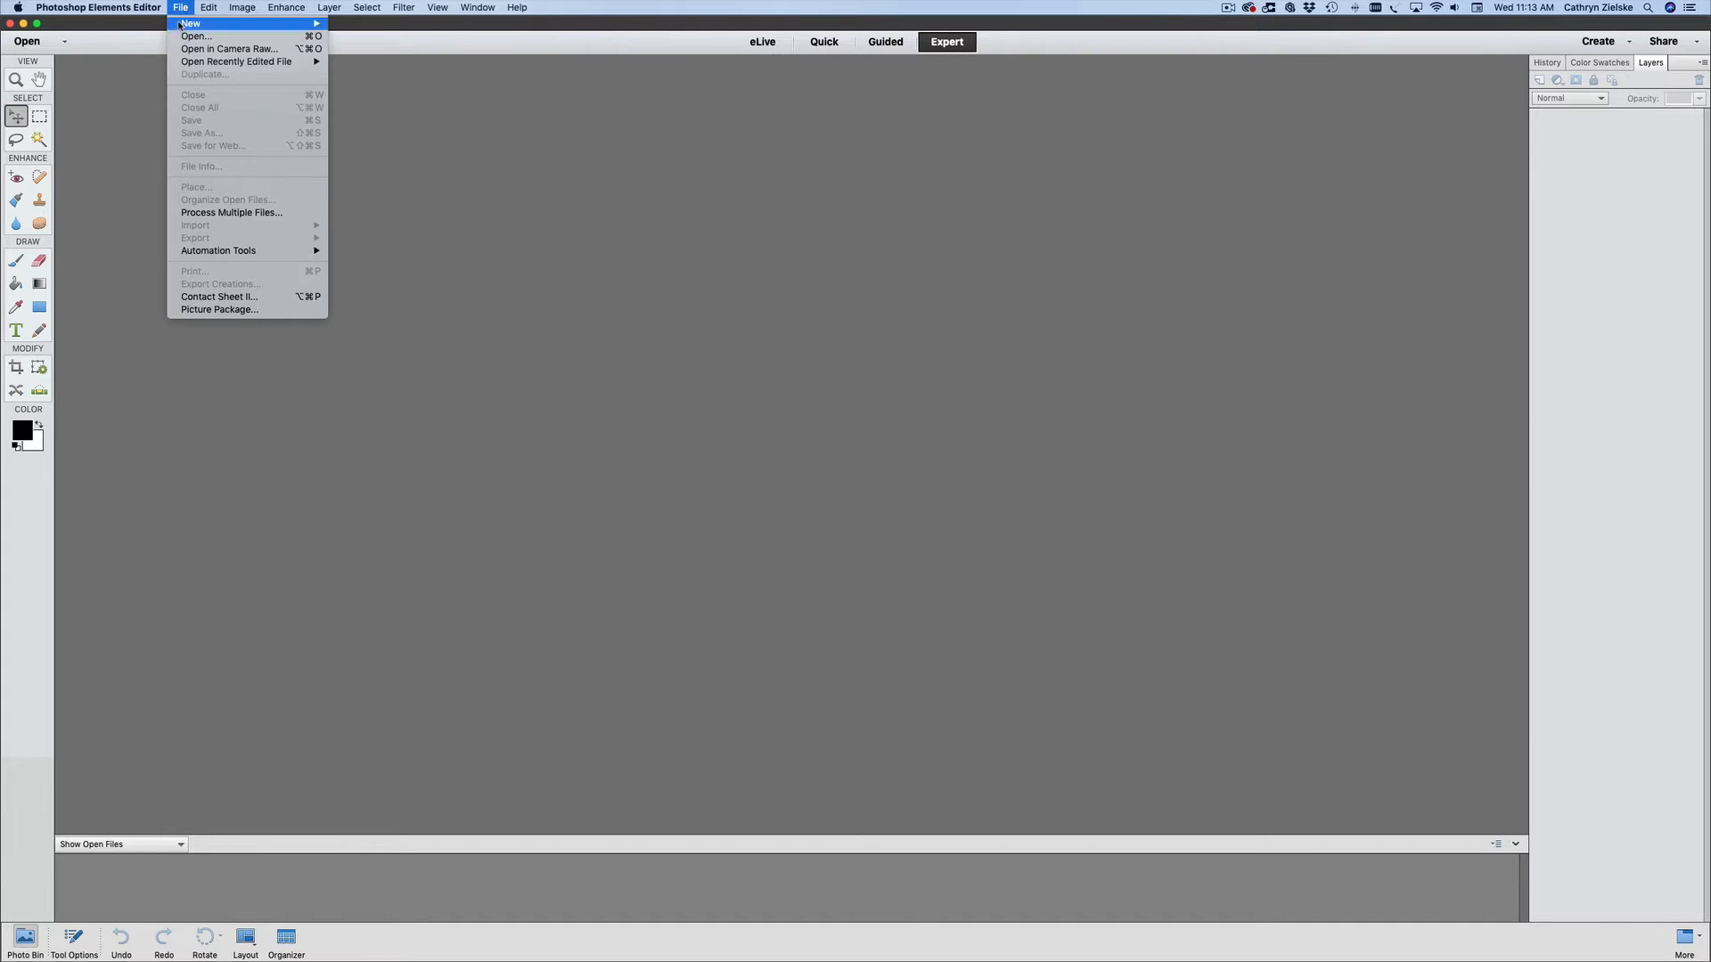
pyautogui.click(178, 37)
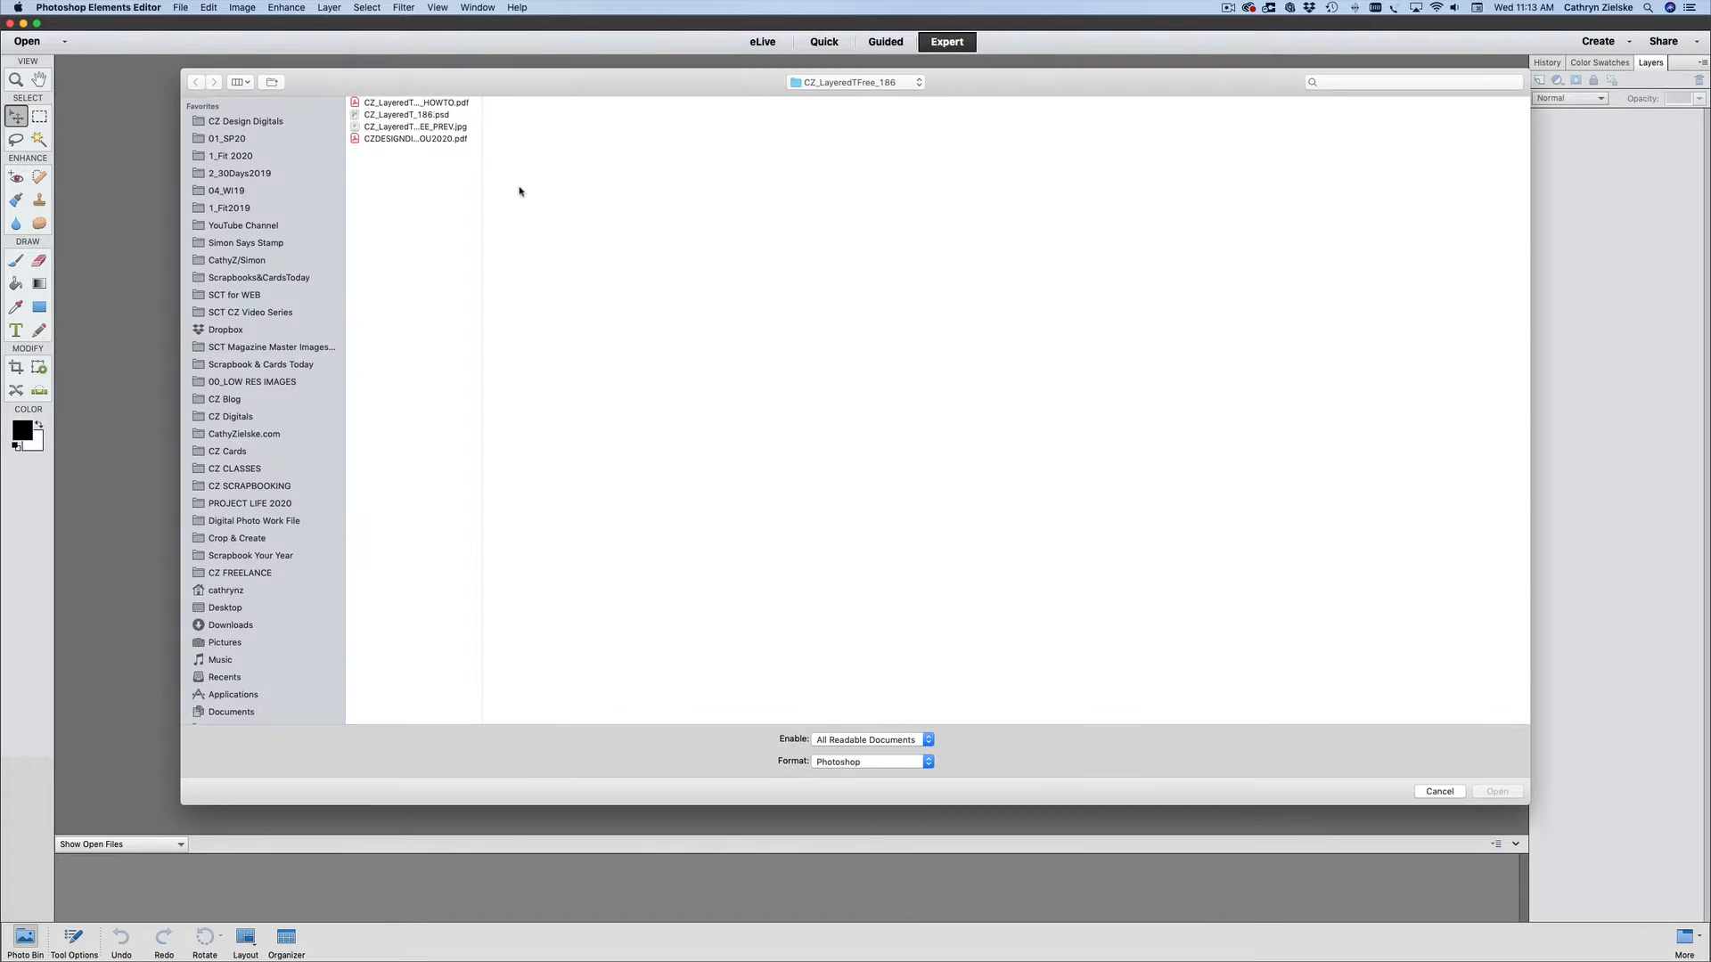
pyautogui.click(231, 625)
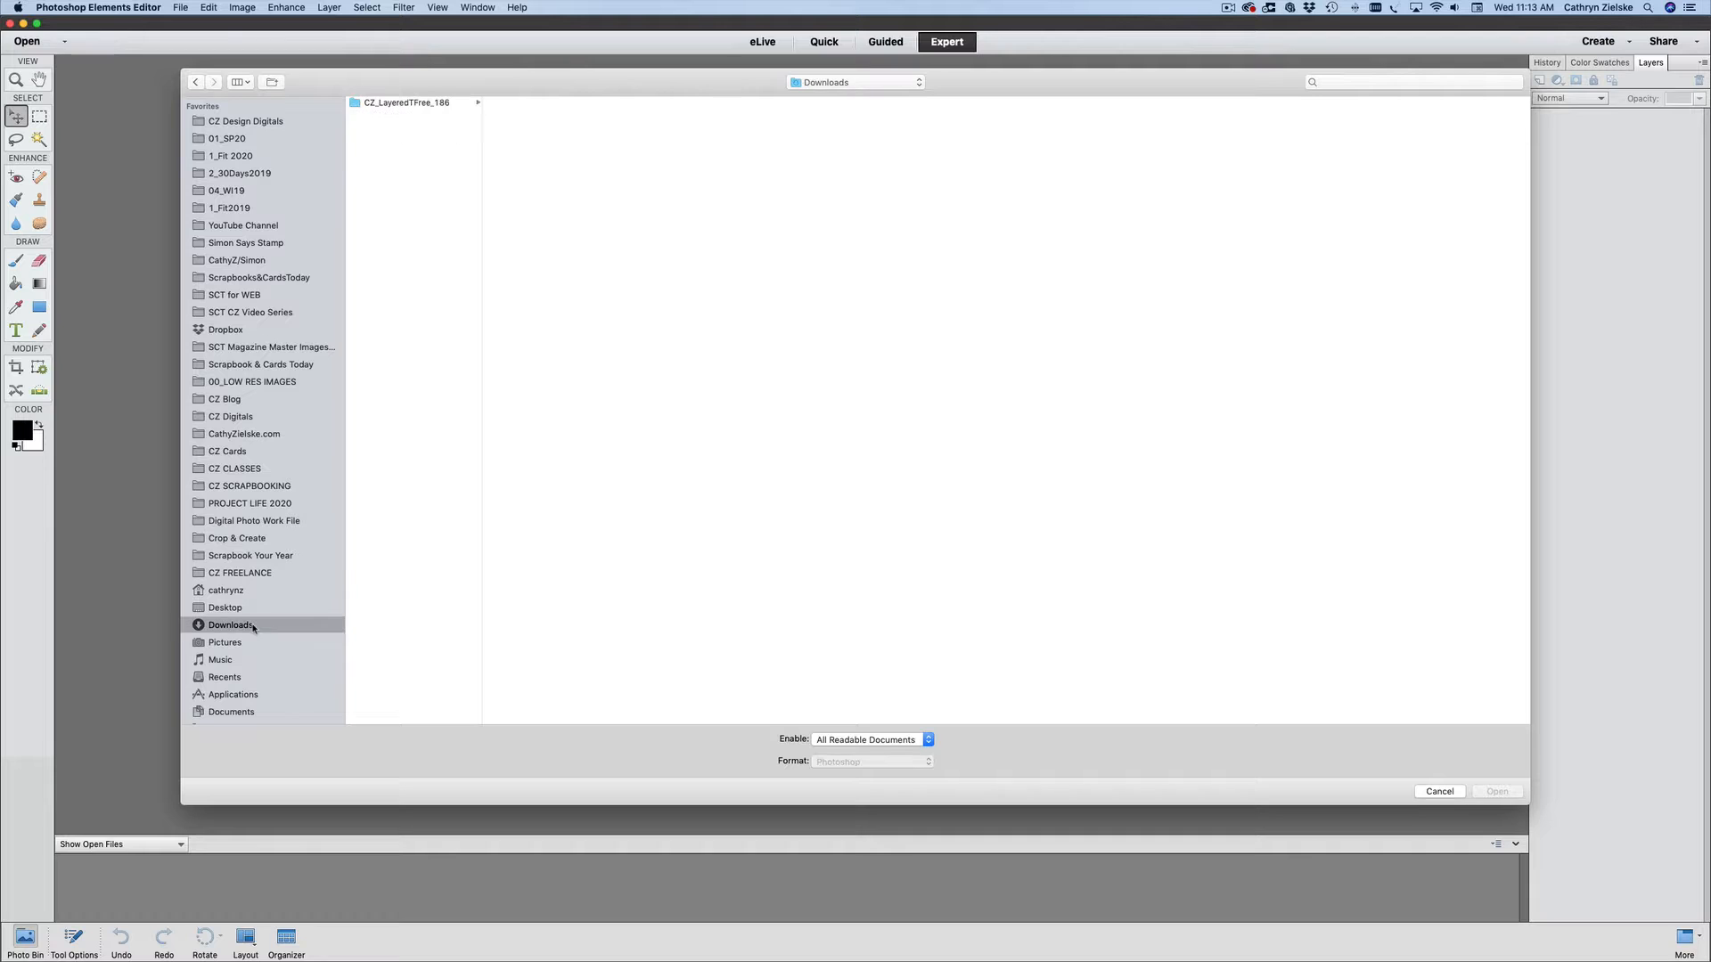
pyautogui.click(387, 108)
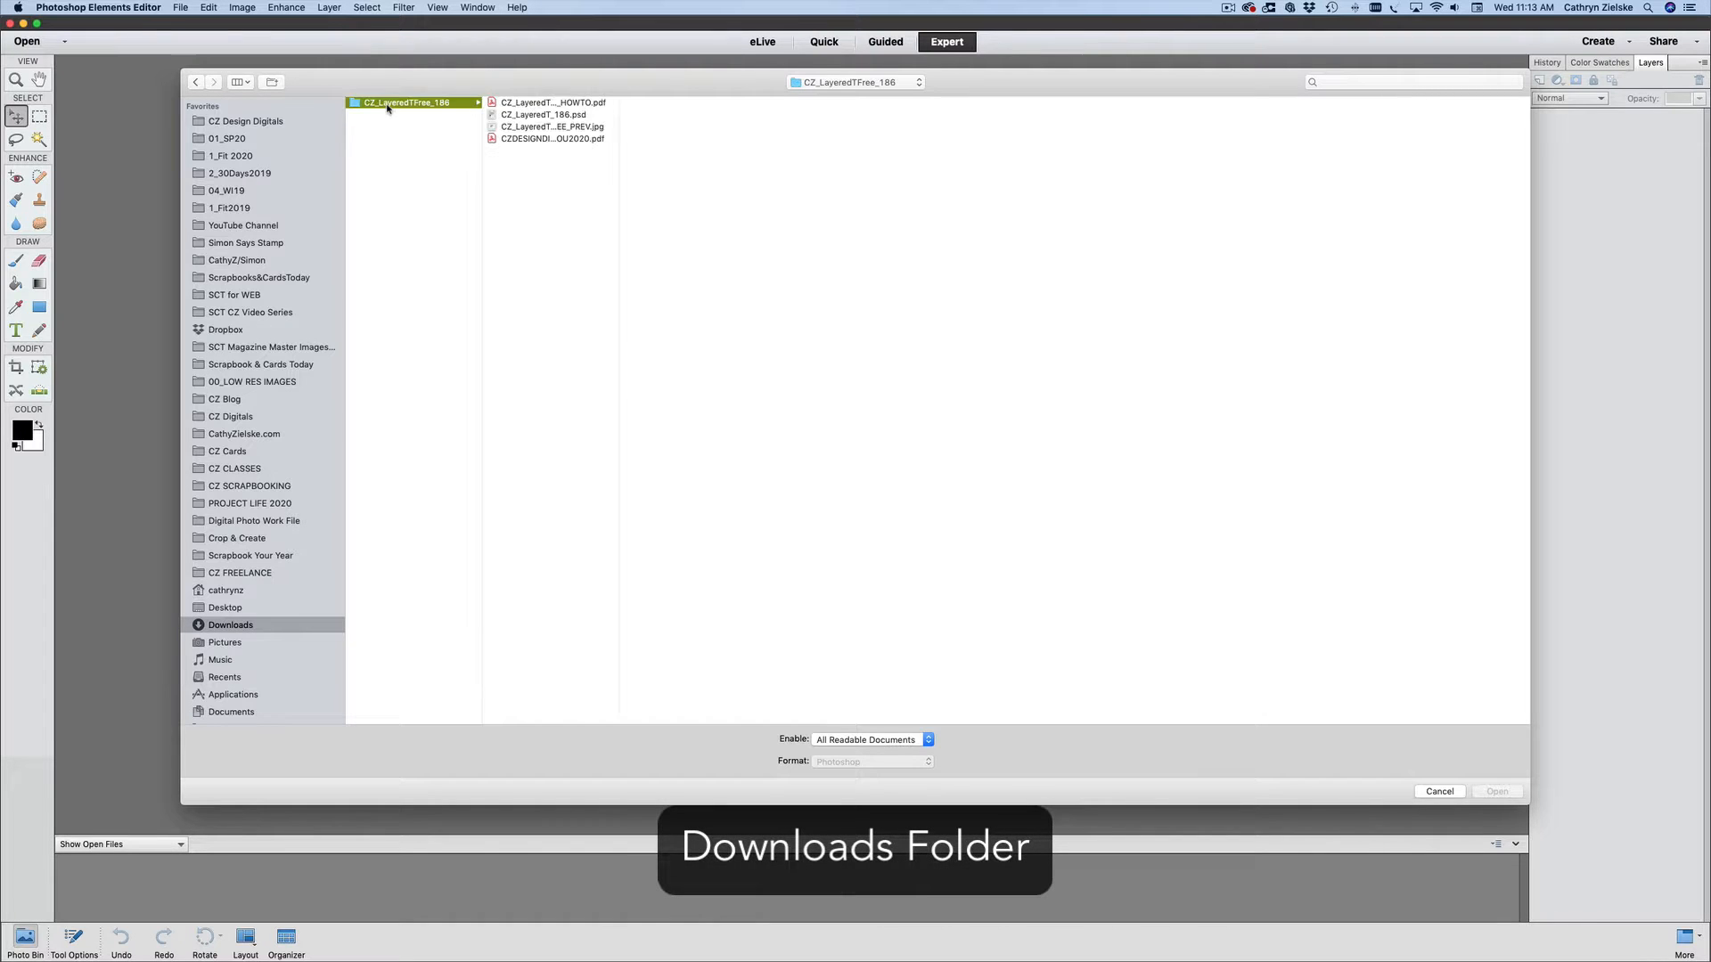
# - Preview the files in the template folder and open the layered template CZ_LayeredT_186.psd
pyautogui.click(529, 103)
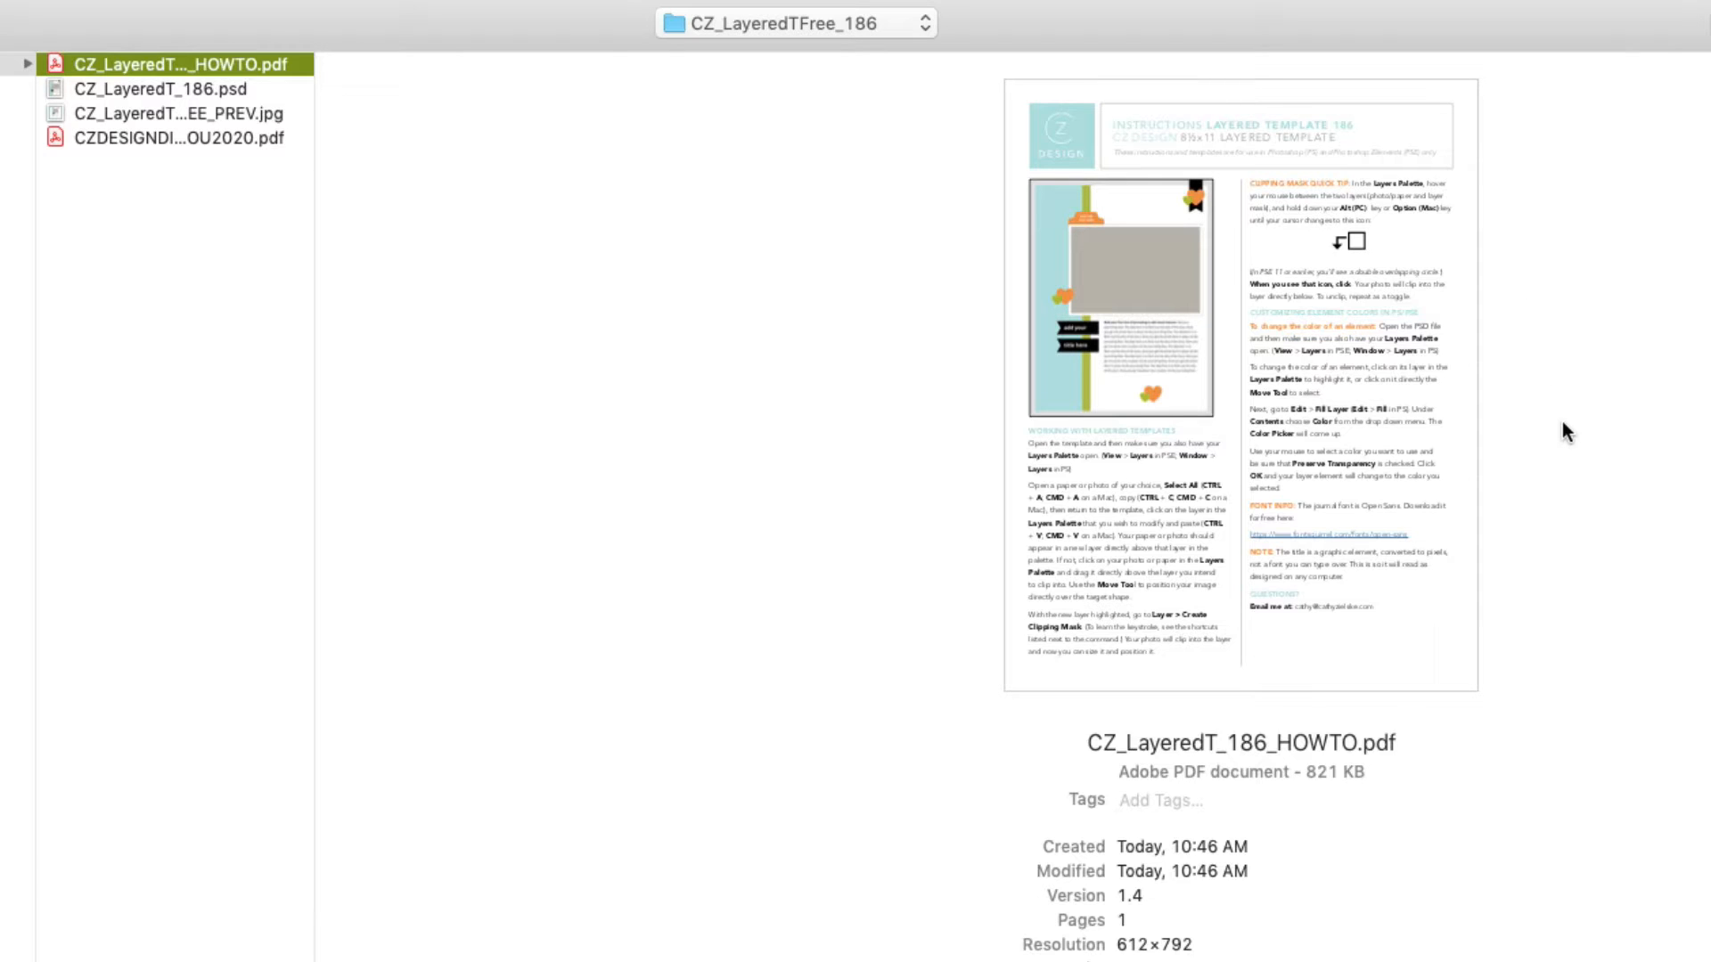
pyautogui.click(147, 88)
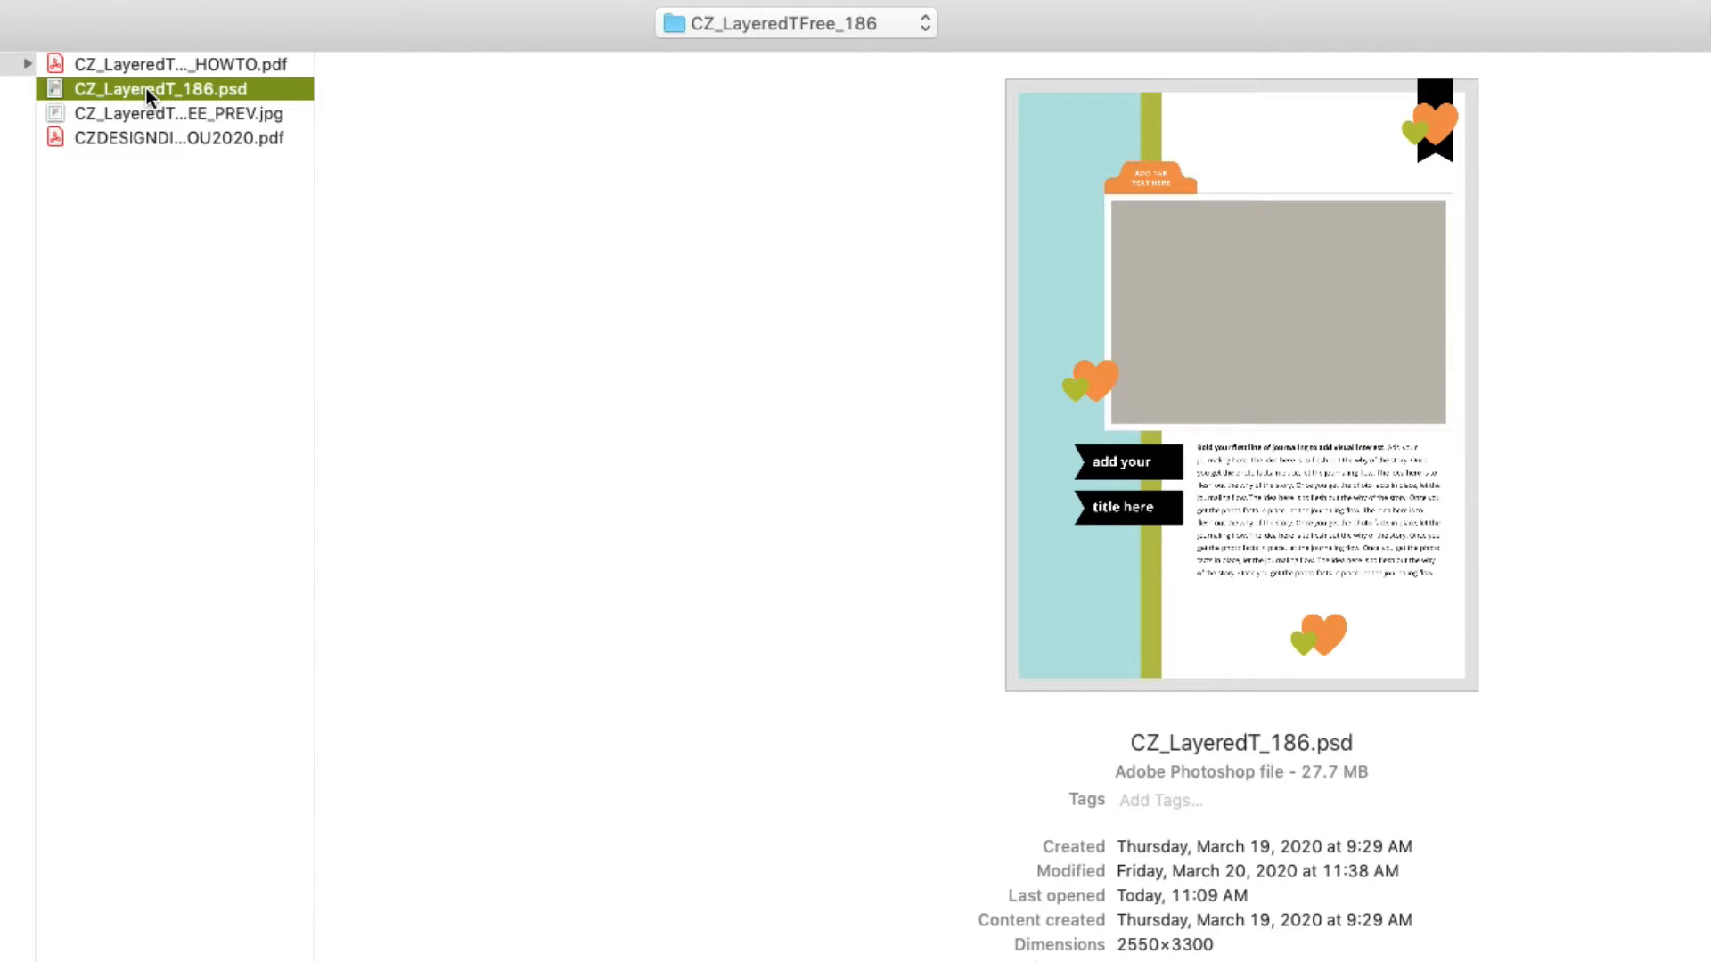
pyautogui.click(110, 114)
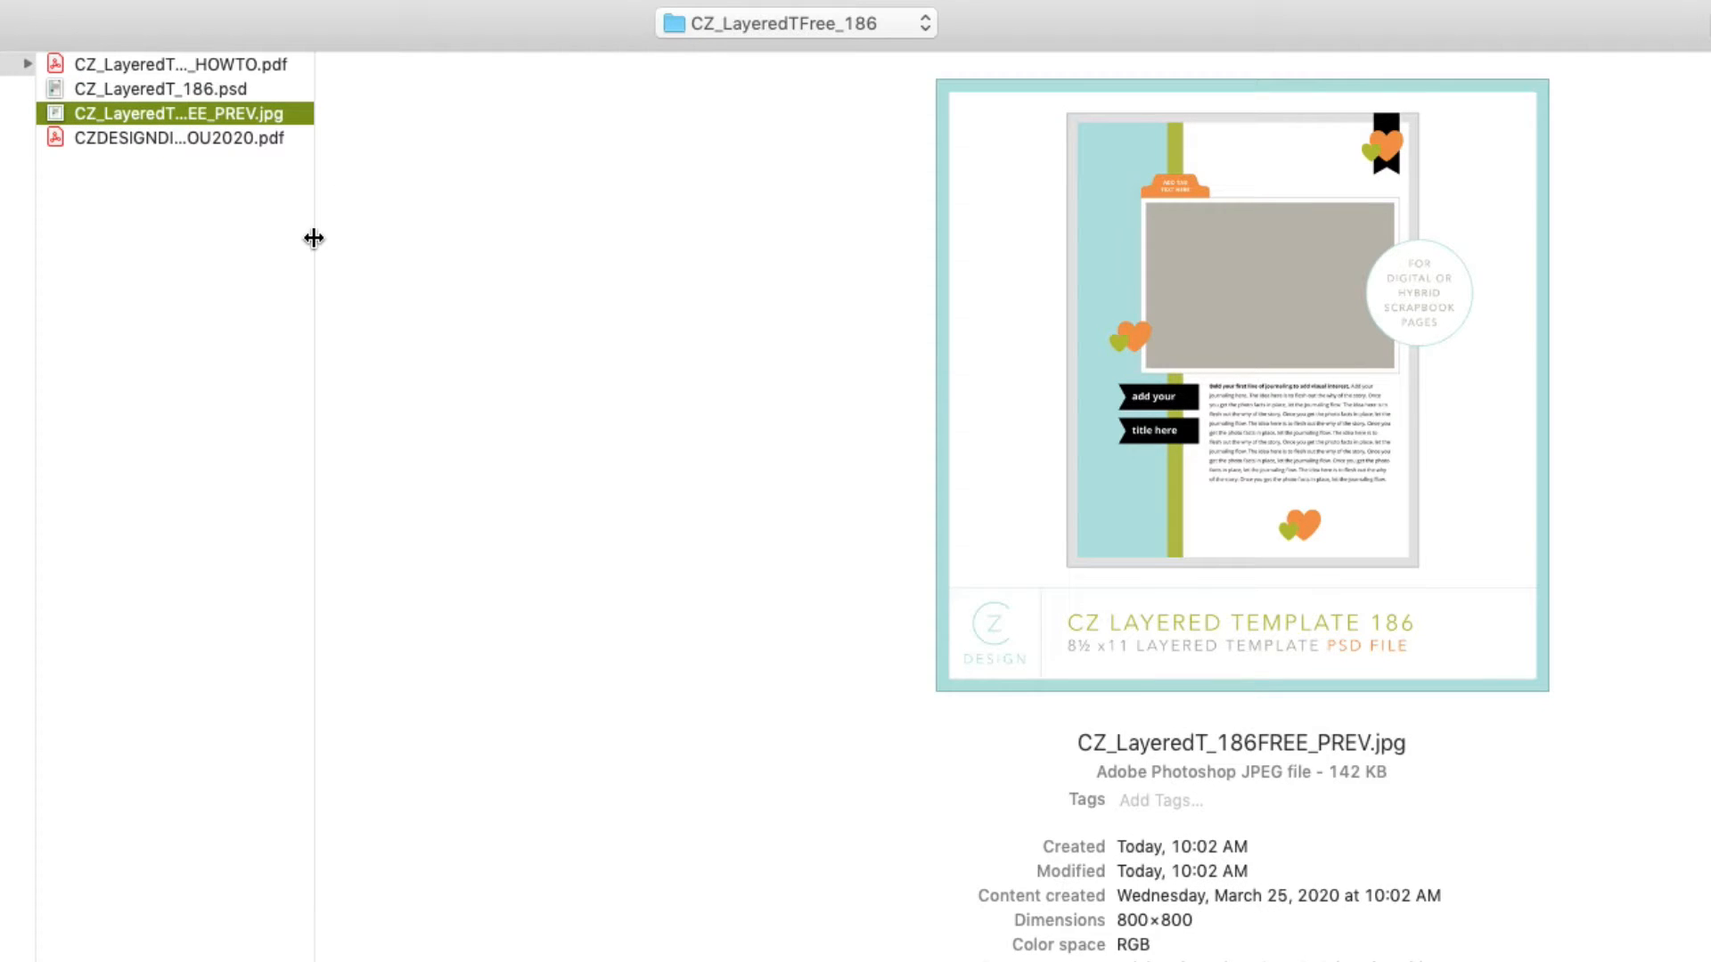
pyautogui.click(134, 141)
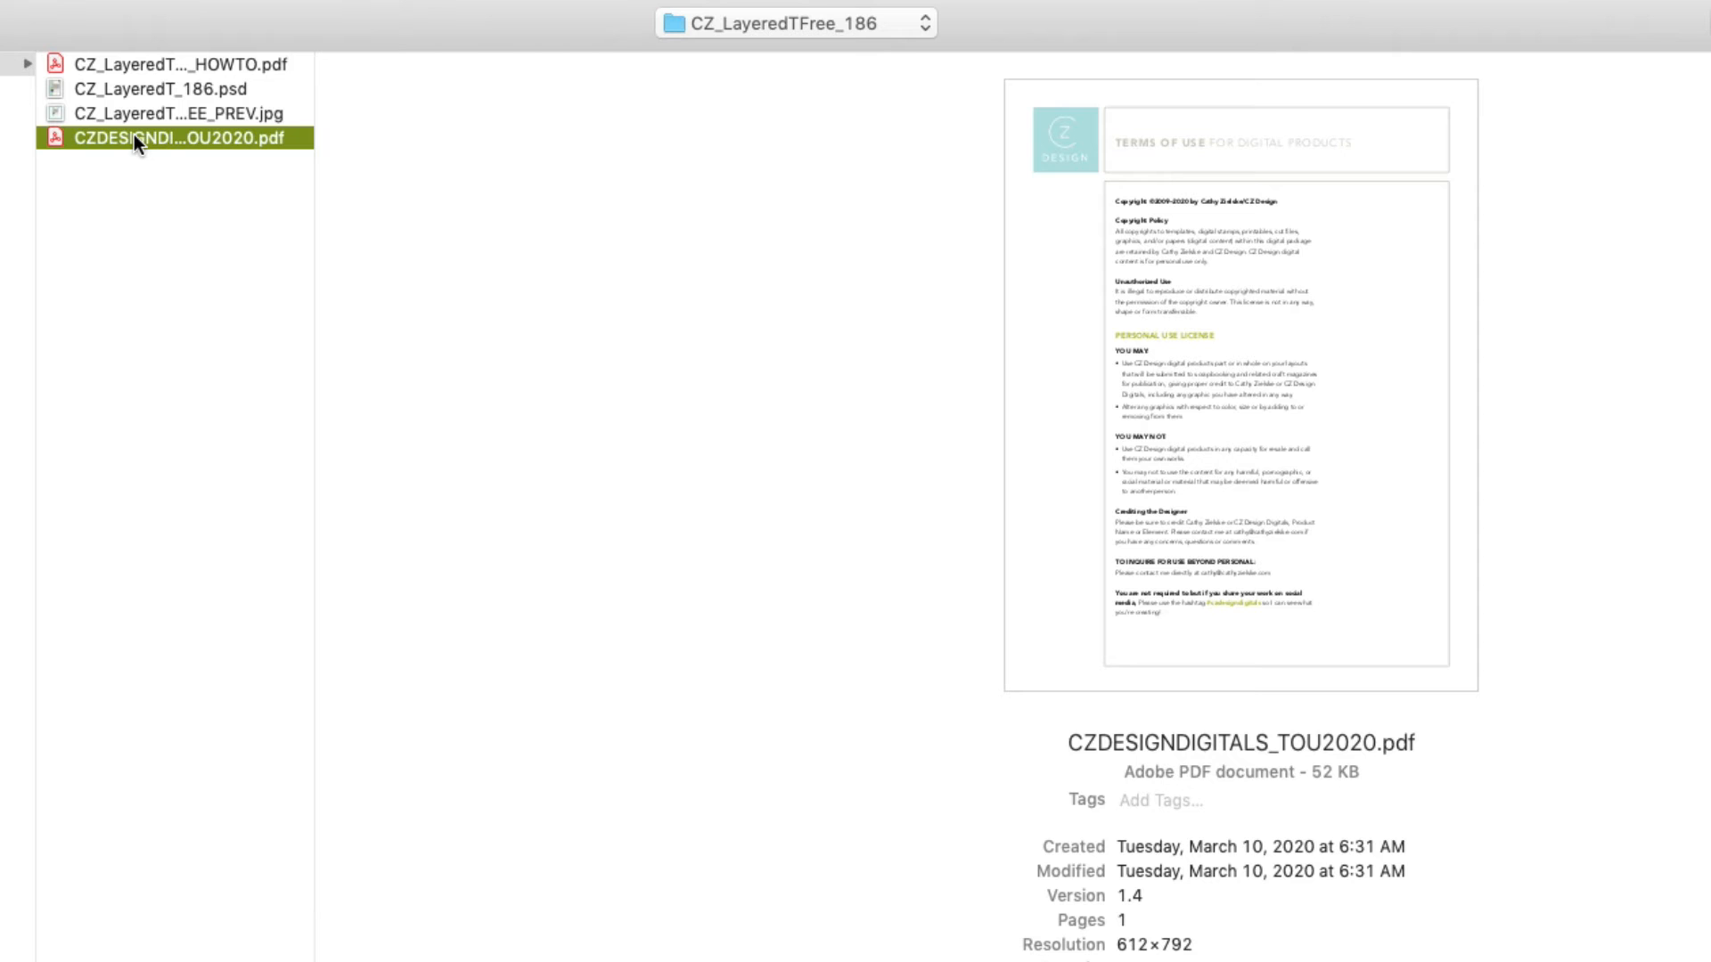
pyautogui.click(115, 88)
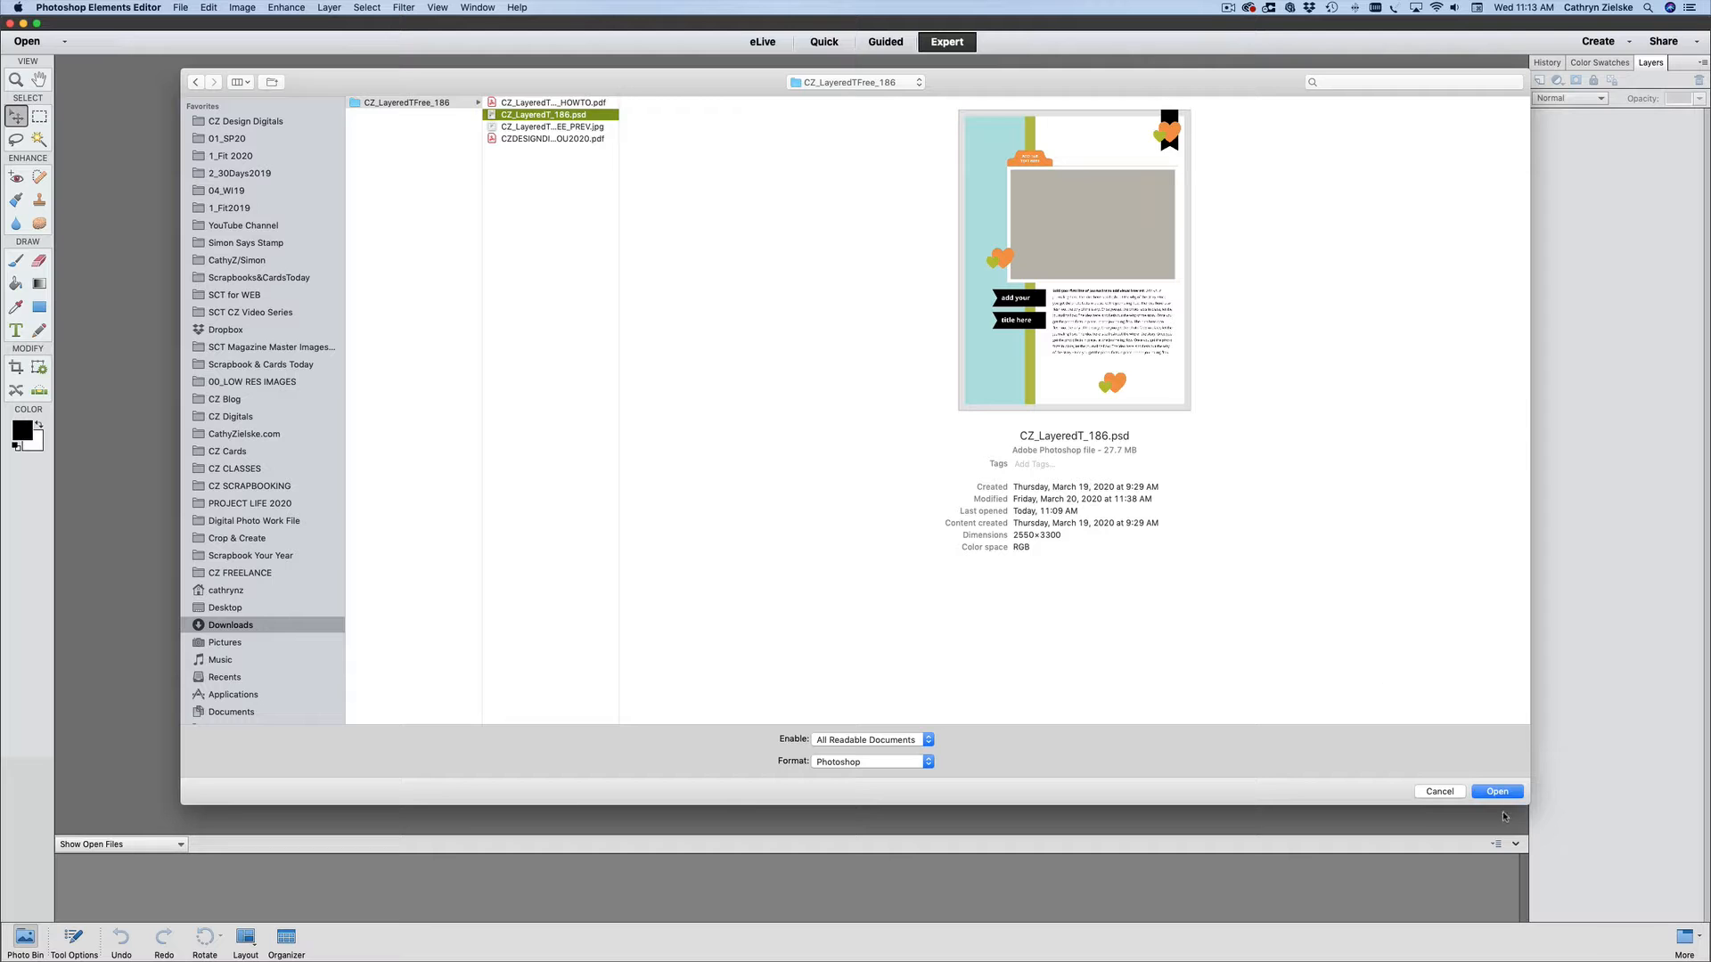
pyautogui.press('Return')
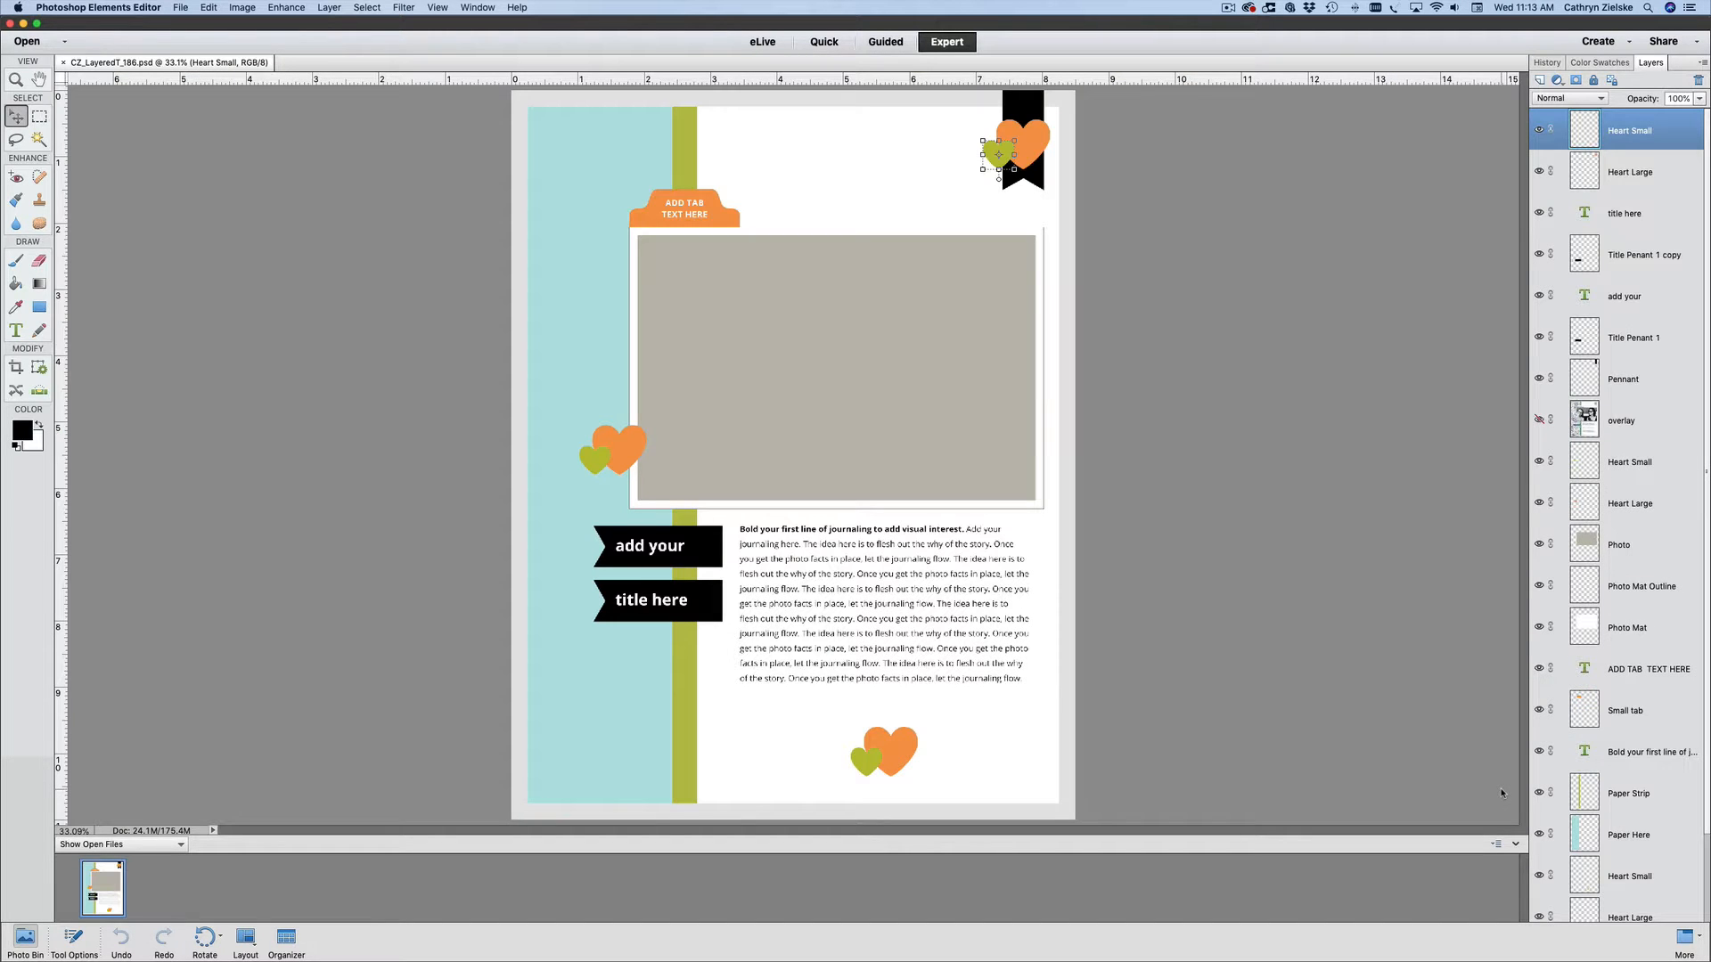
# - Examine which template element each layer holds, from the journaling text and Heart Small through the title layers to Pennant
pyautogui.click(850, 659)
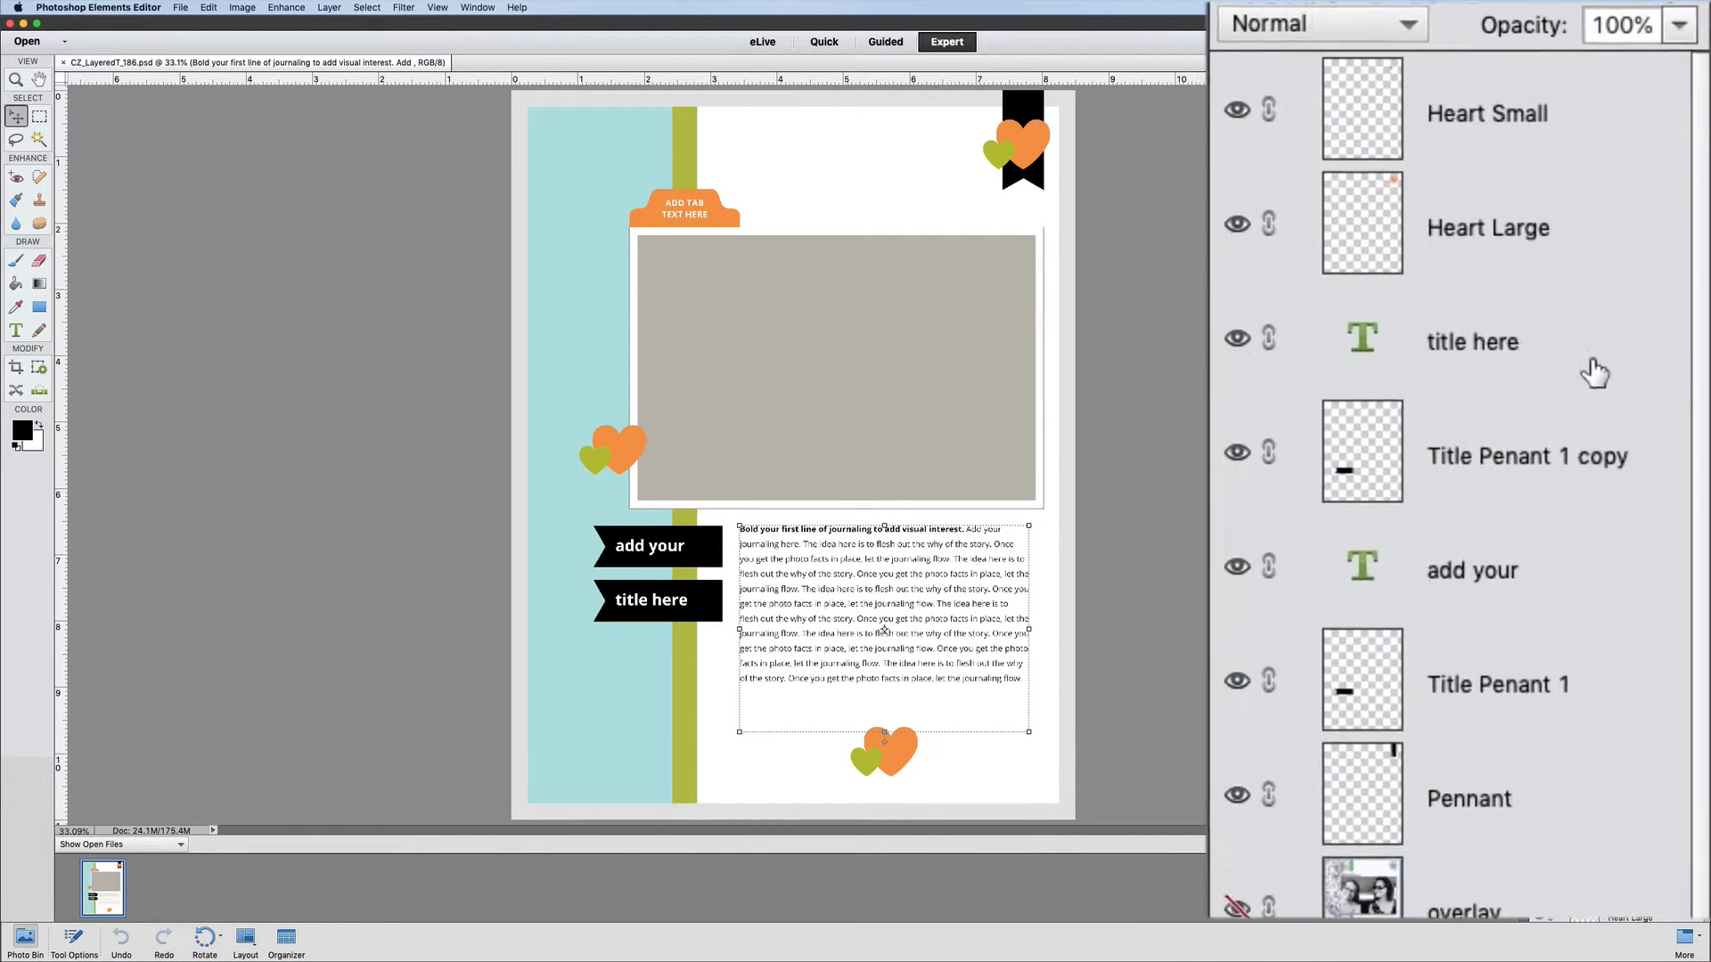
pyautogui.click(1573, 138)
pyautogui.click(1551, 267)
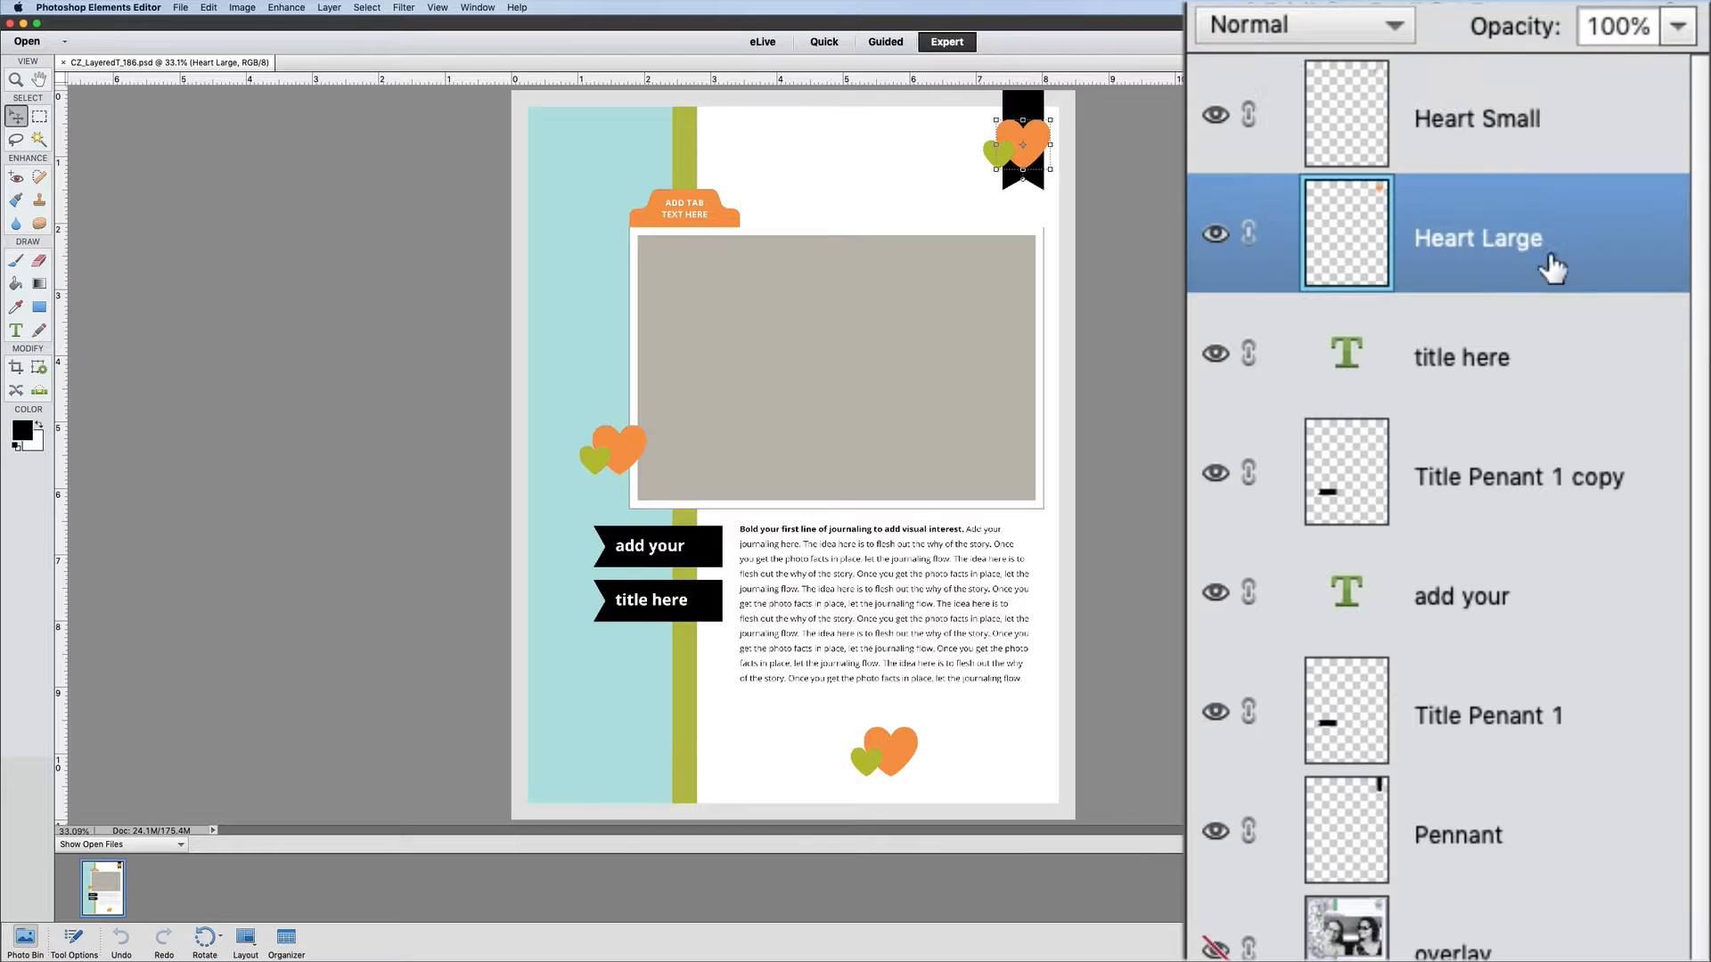
pyautogui.click(1548, 355)
pyautogui.click(475, 7)
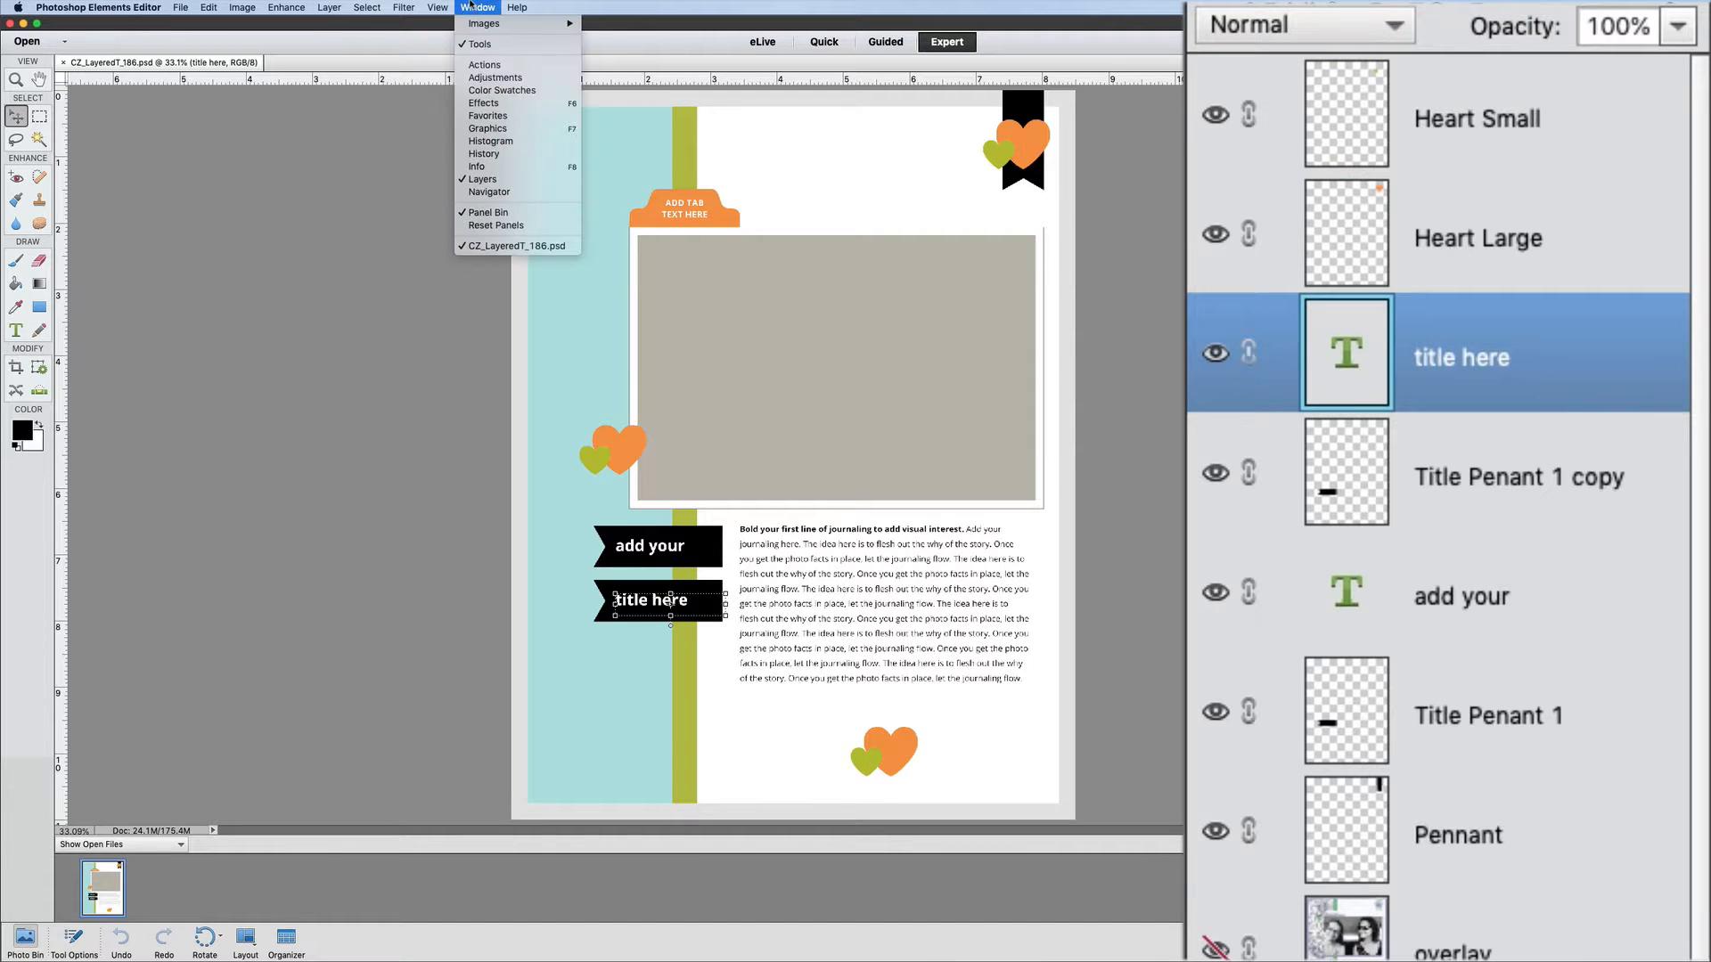
pyautogui.click(504, 180)
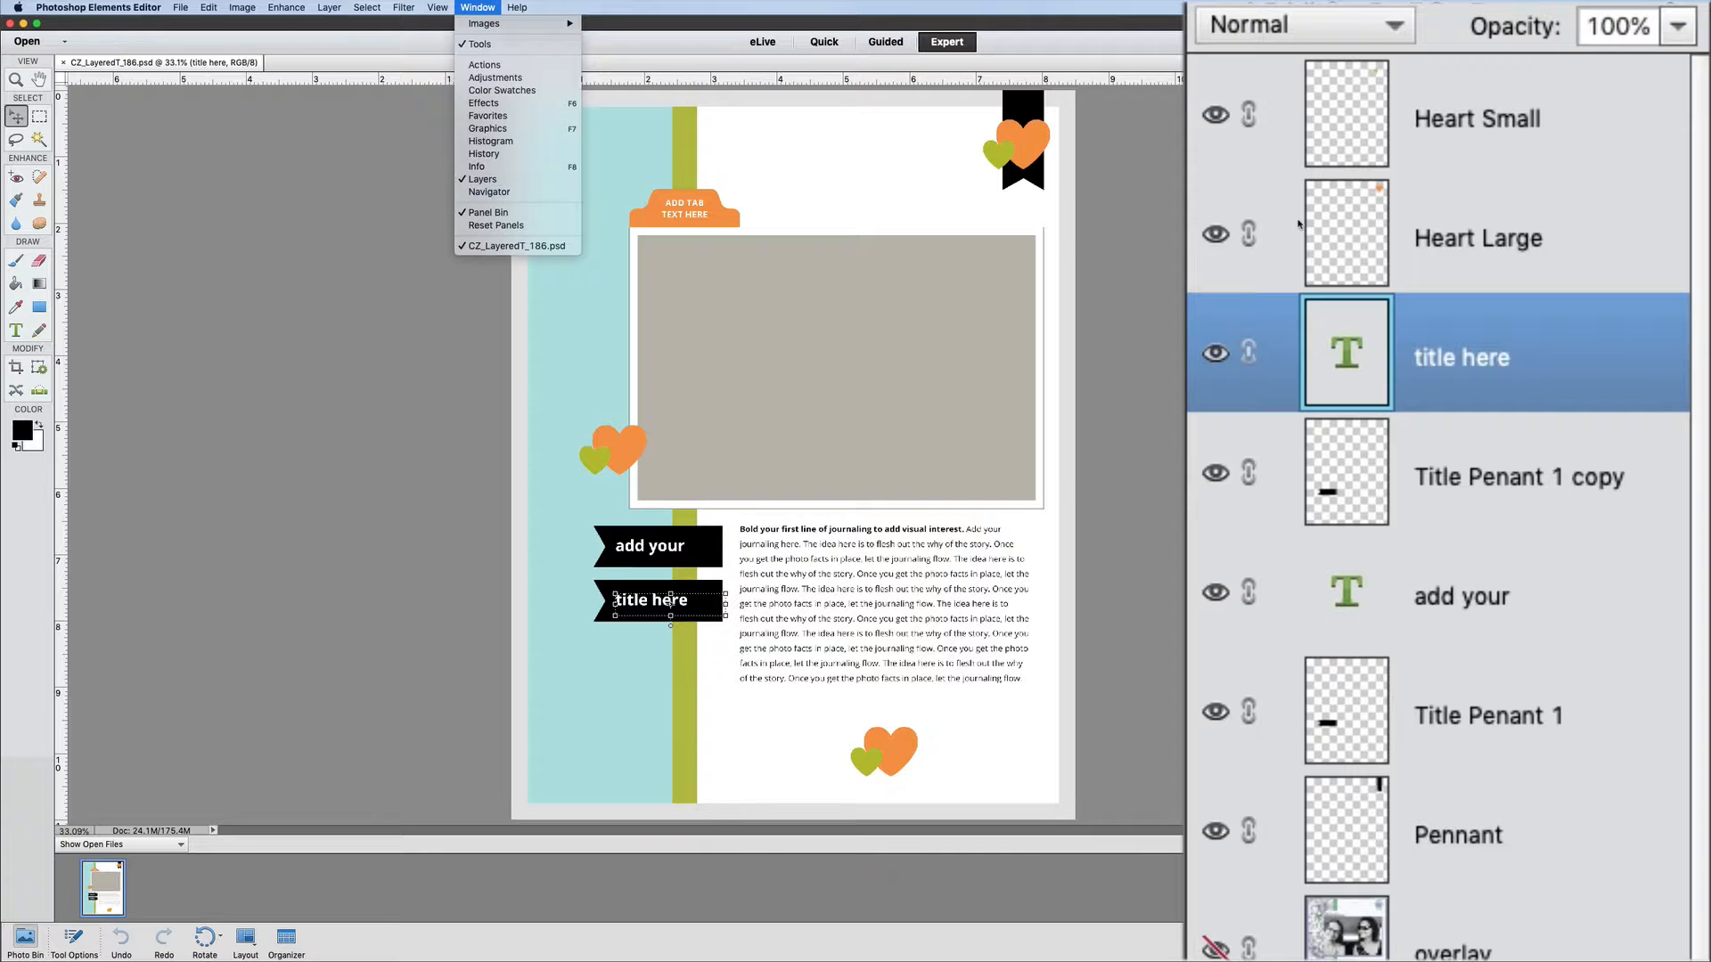
pyautogui.click(1467, 485)
pyautogui.click(1471, 597)
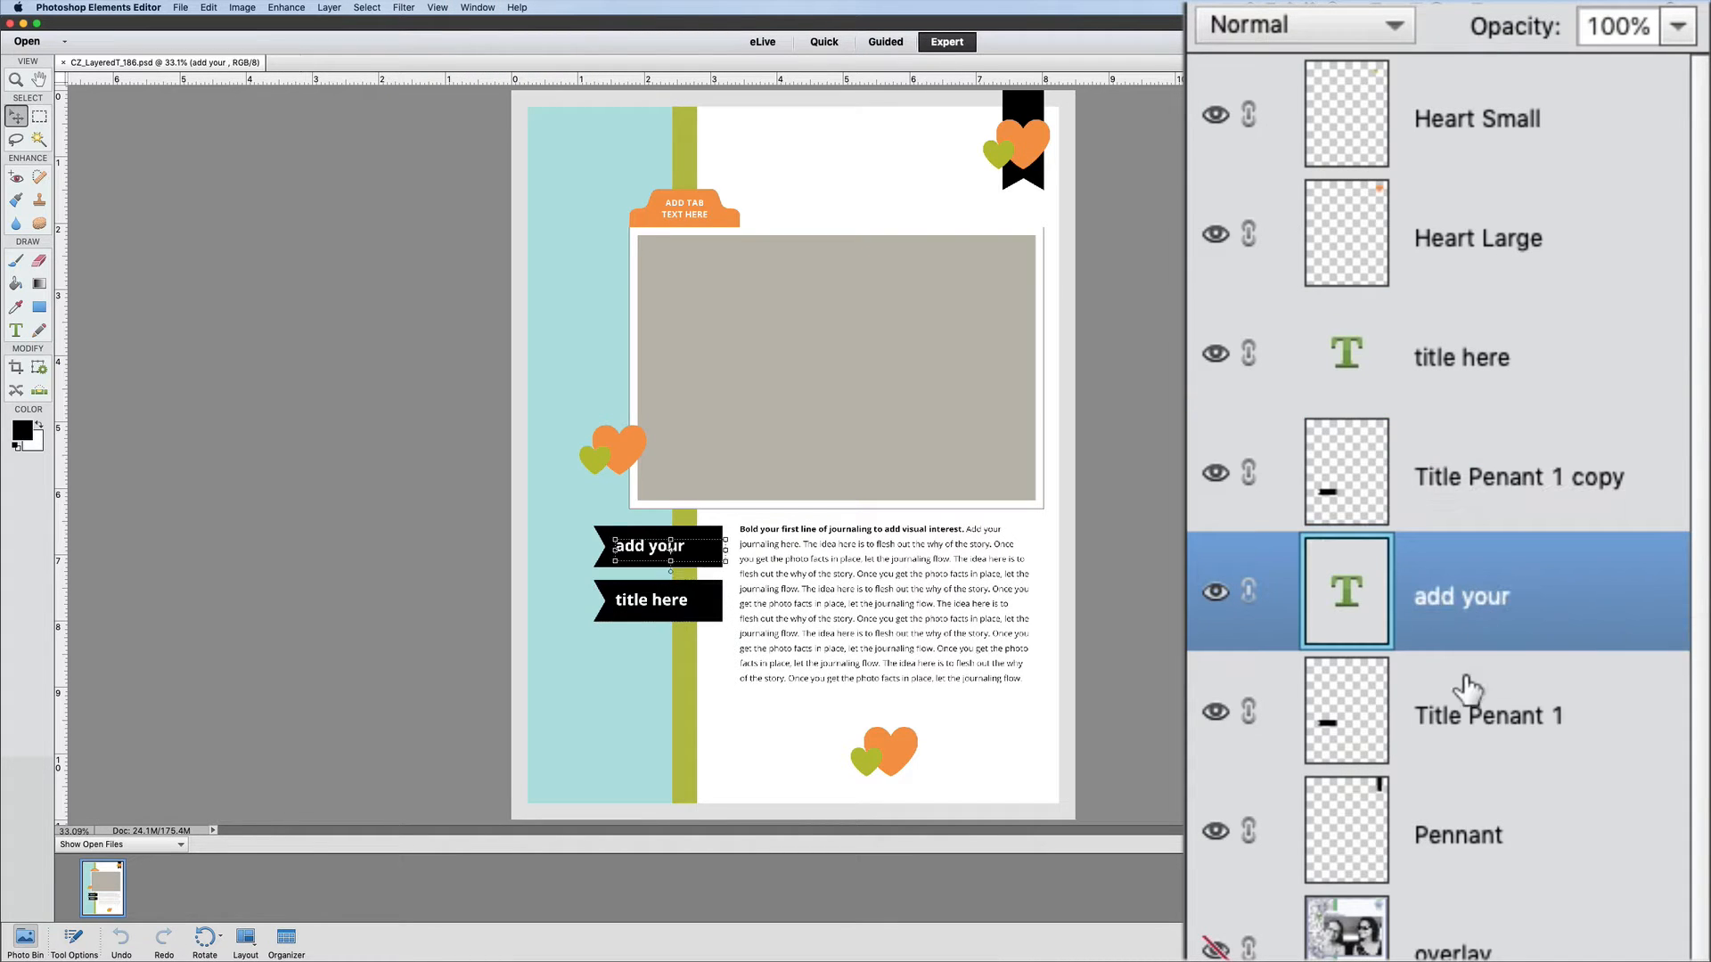
pyautogui.click(1469, 718)
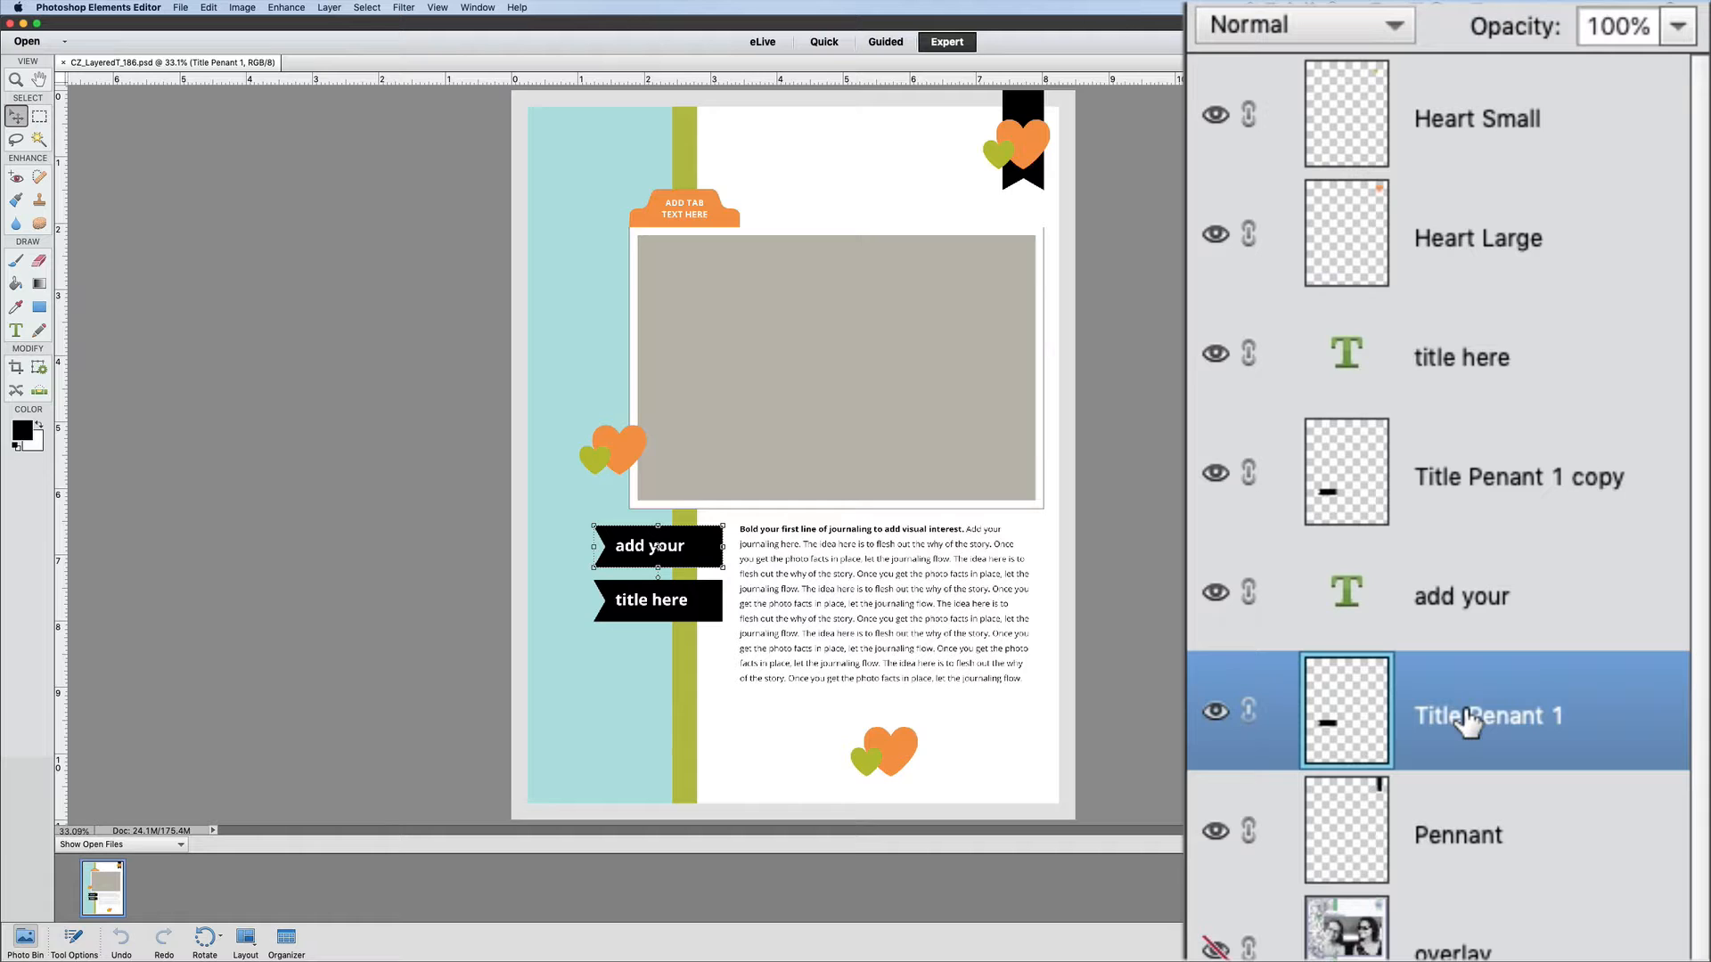
pyautogui.click(1466, 842)
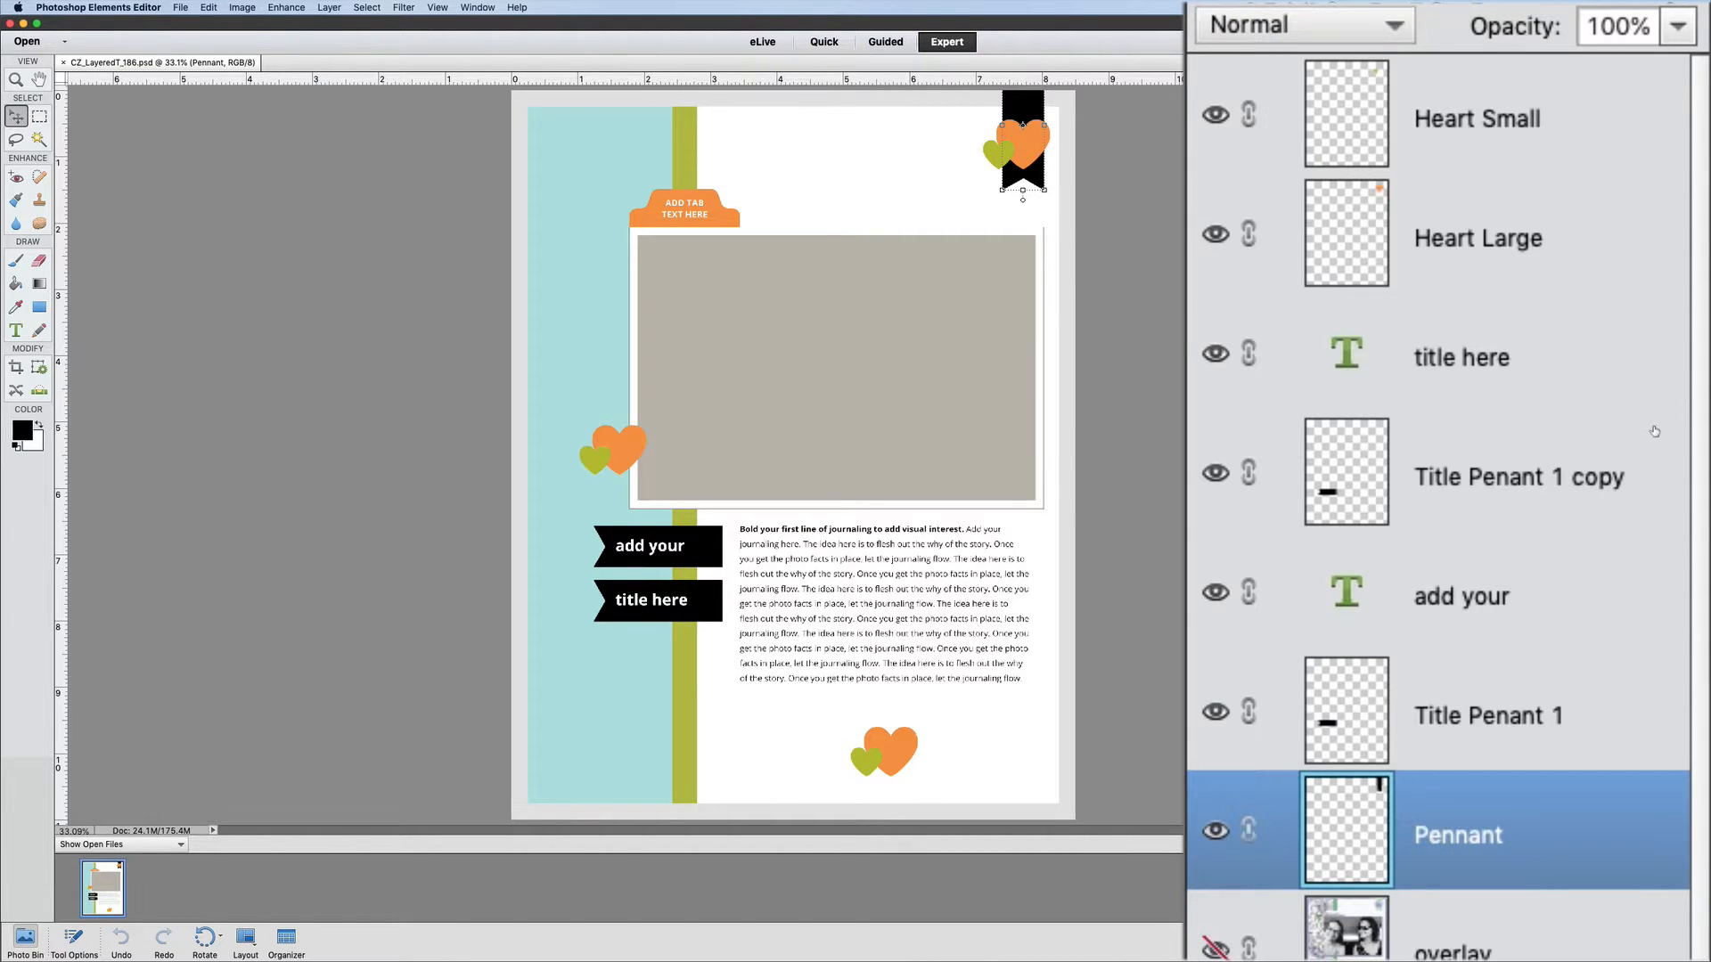
# - Make the hidden overlay layer visible over the template and delete that layer
pyautogui.click(1591, 422)
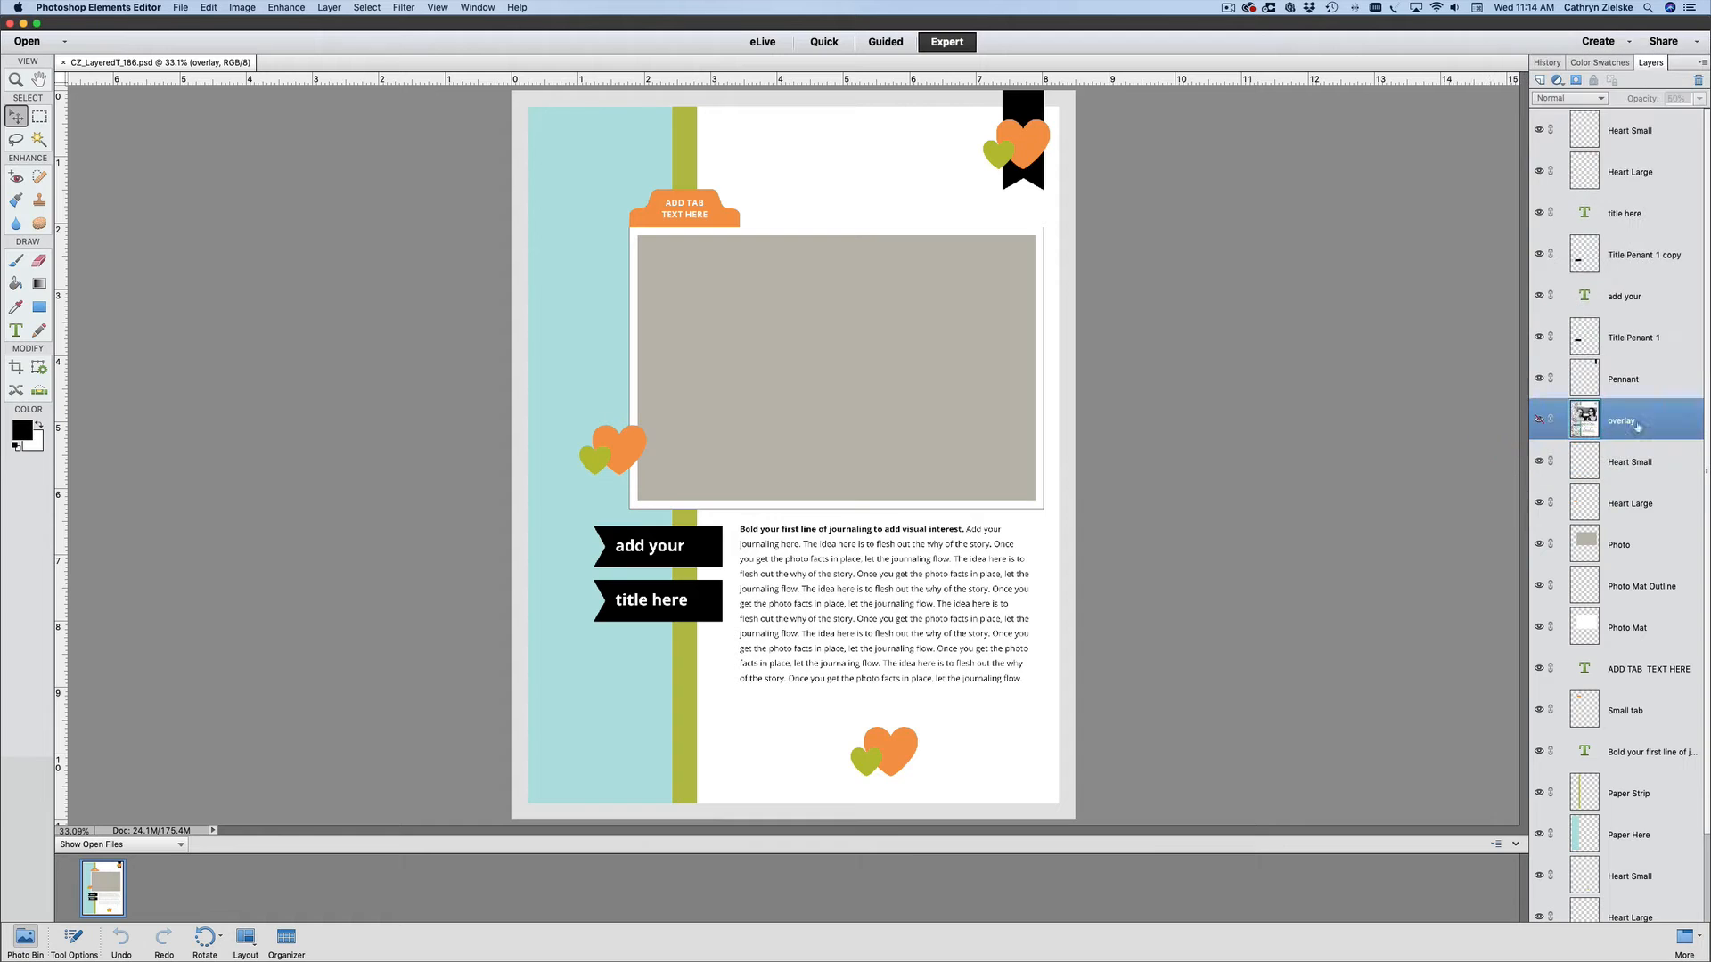
pyautogui.click(1539, 421)
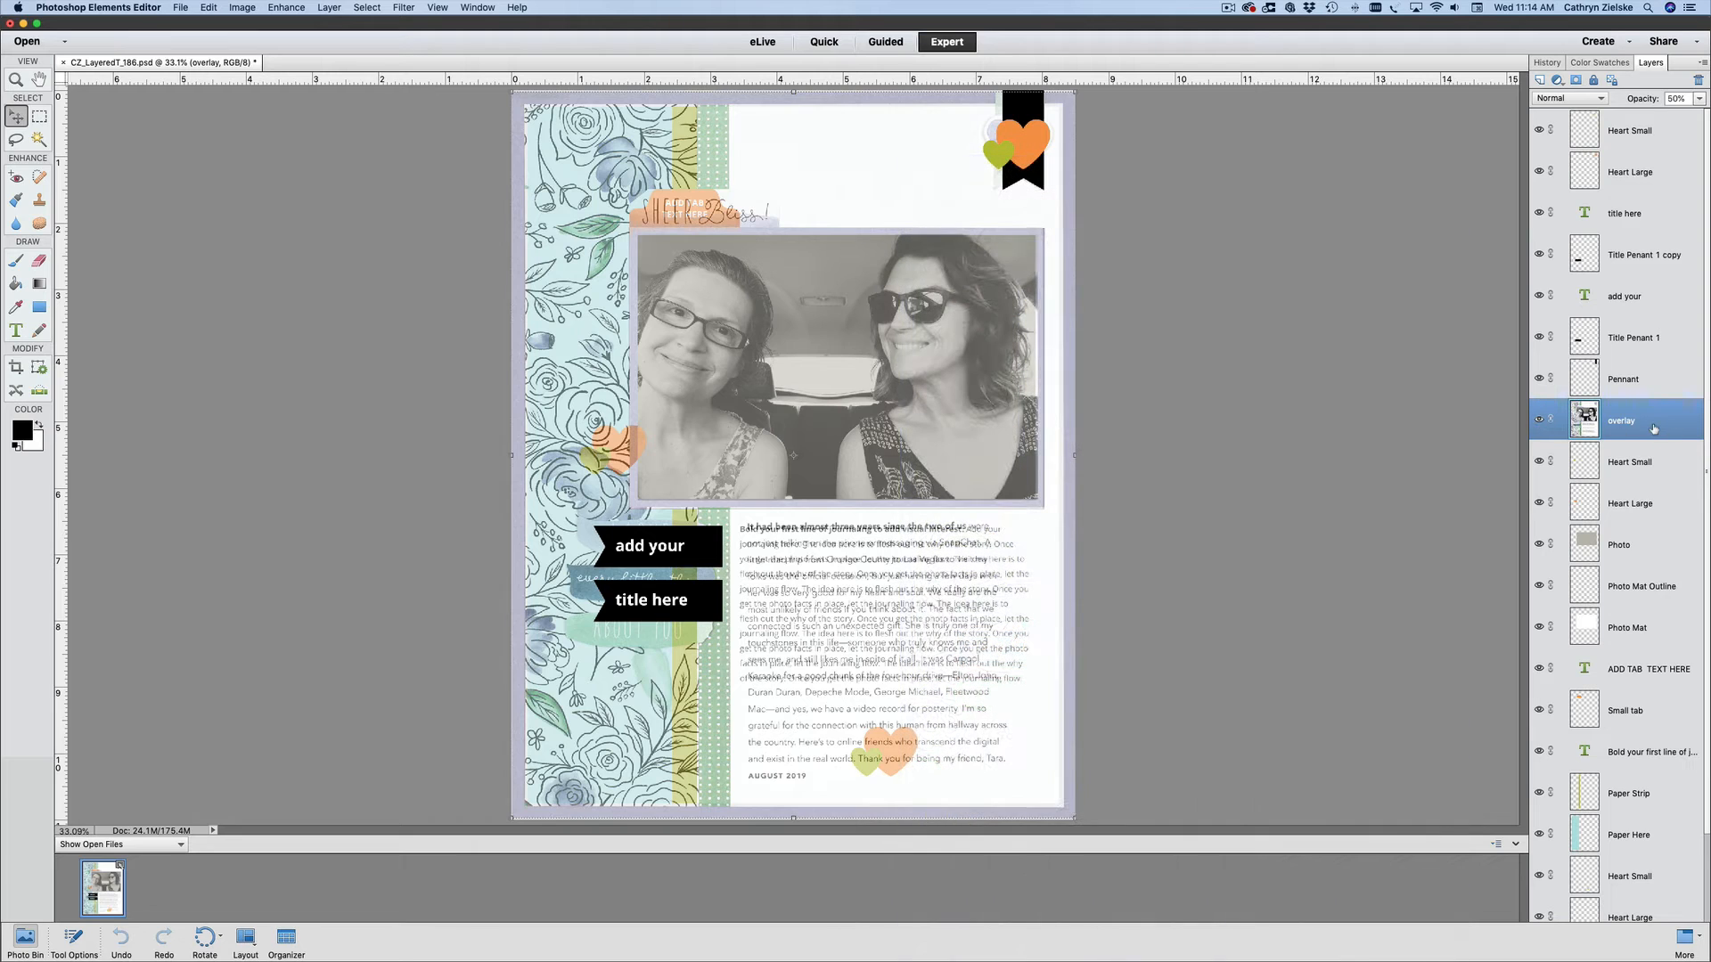
pyautogui.press('Delete')
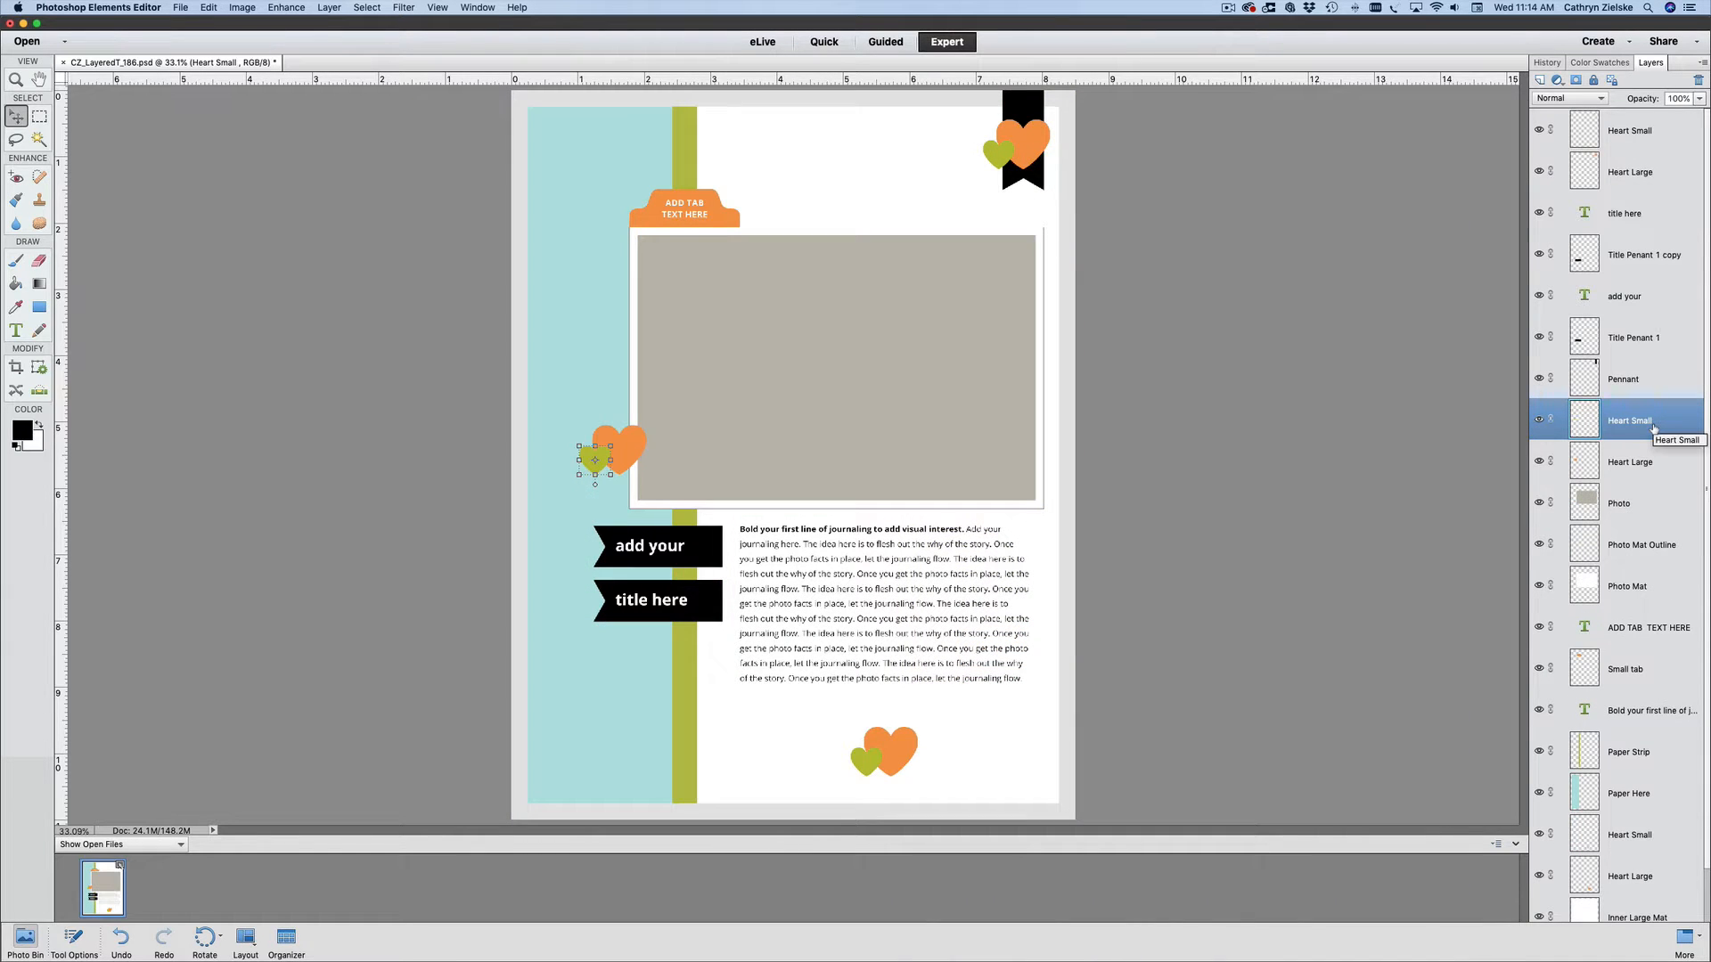
# - Examine which layers belong to the hearts, photo placeholder, journaling block, small tab and patterned paper area by selecting each element
pyautogui.click(1638, 467)
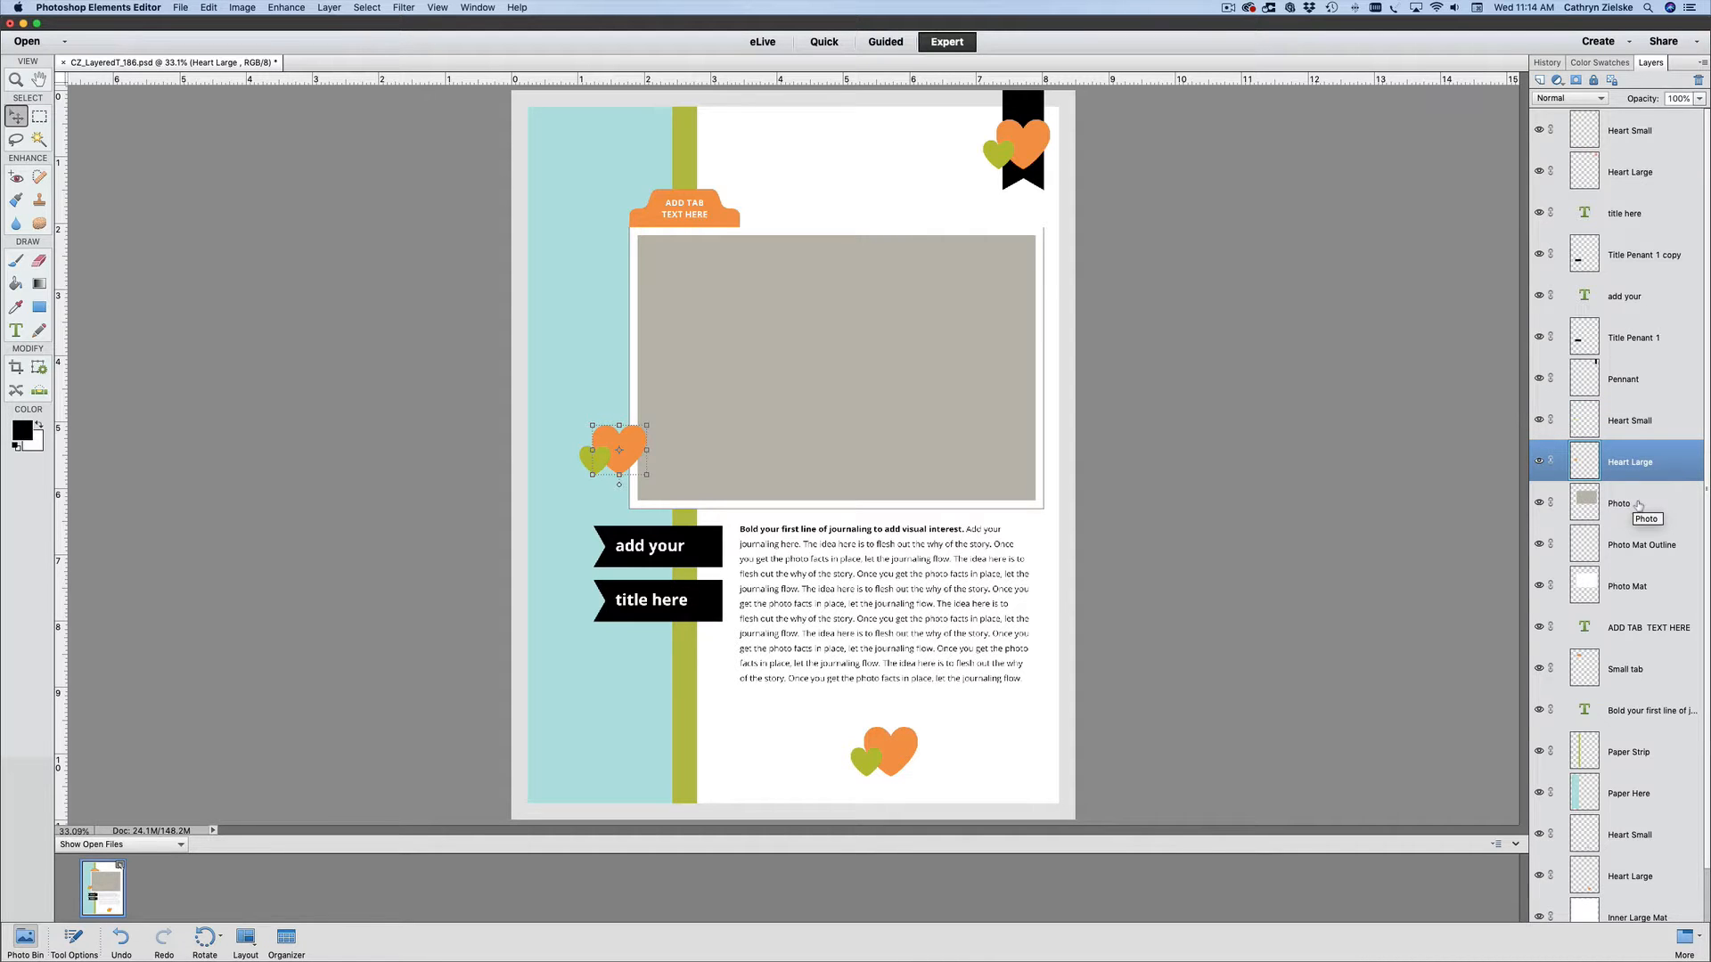
pyautogui.click(947, 358)
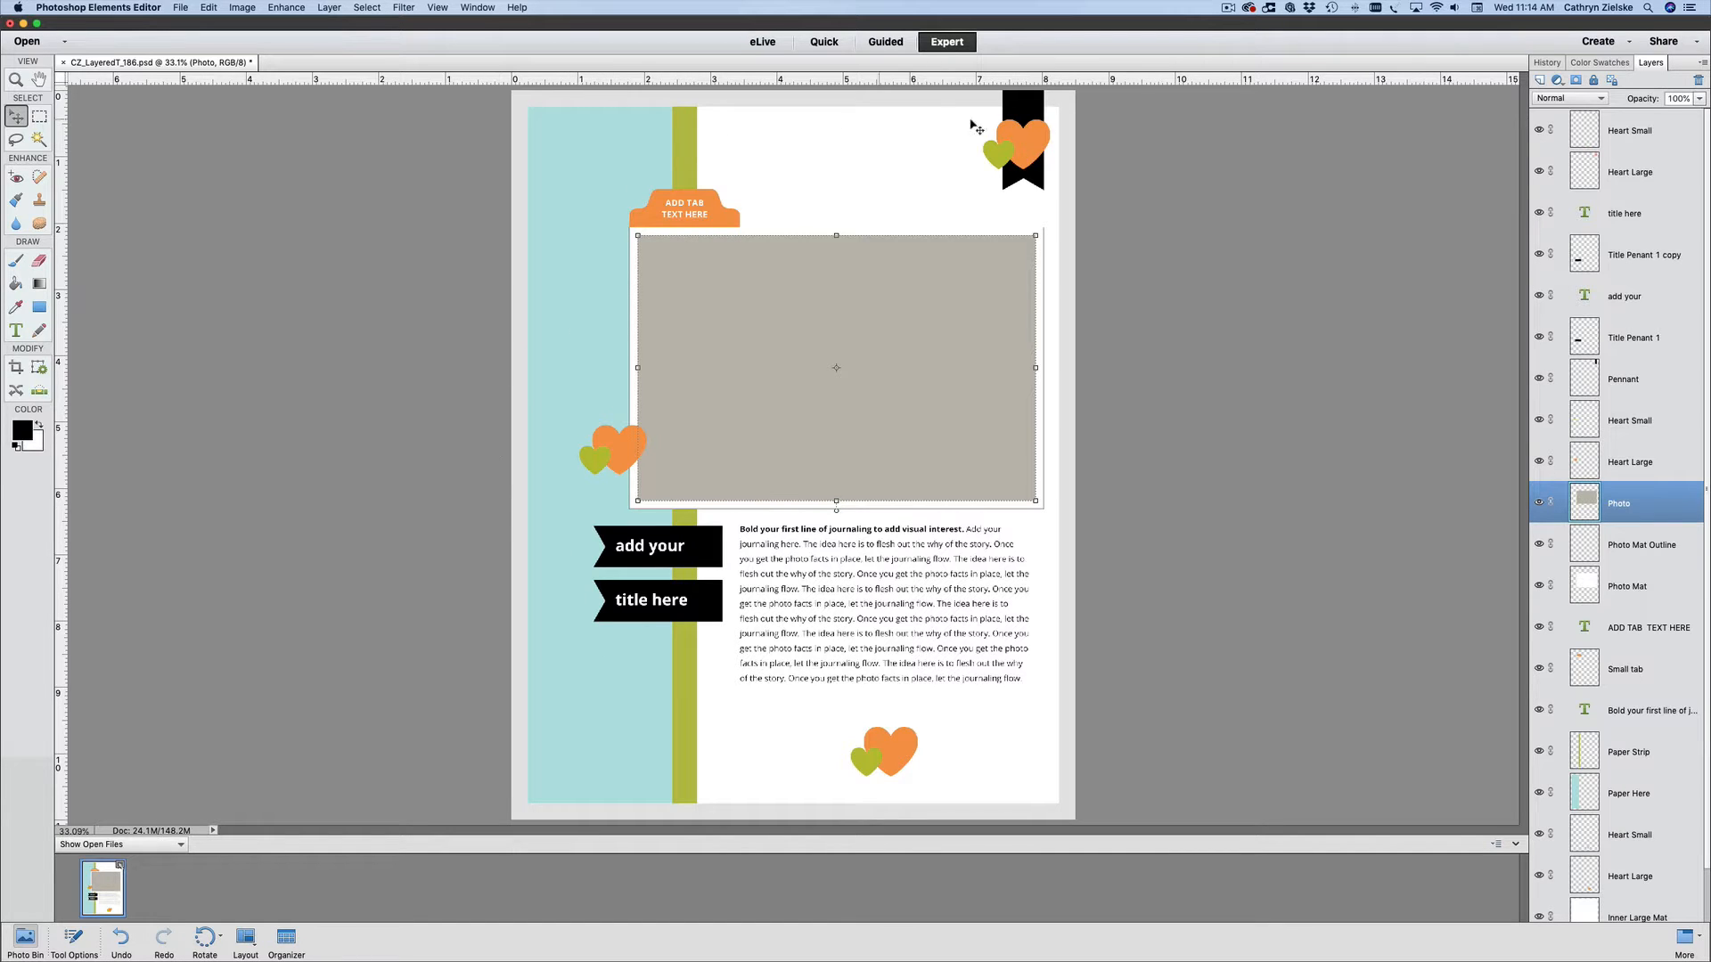
pyautogui.click(902, 605)
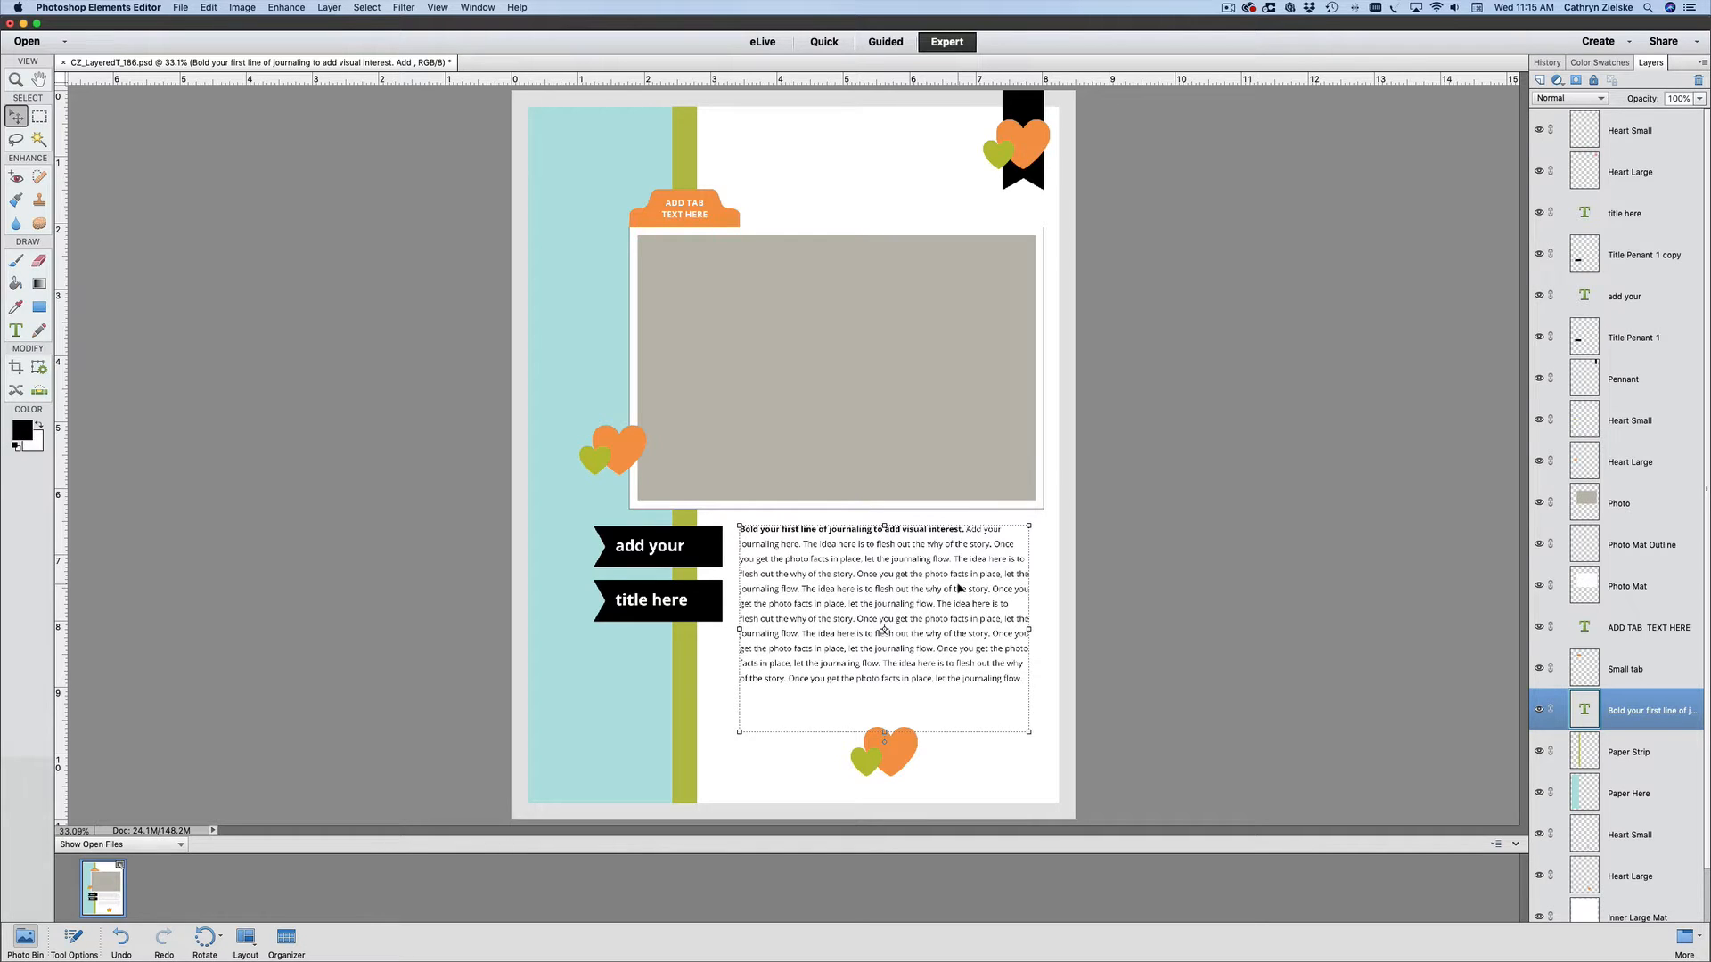
pyautogui.click(1205, 519)
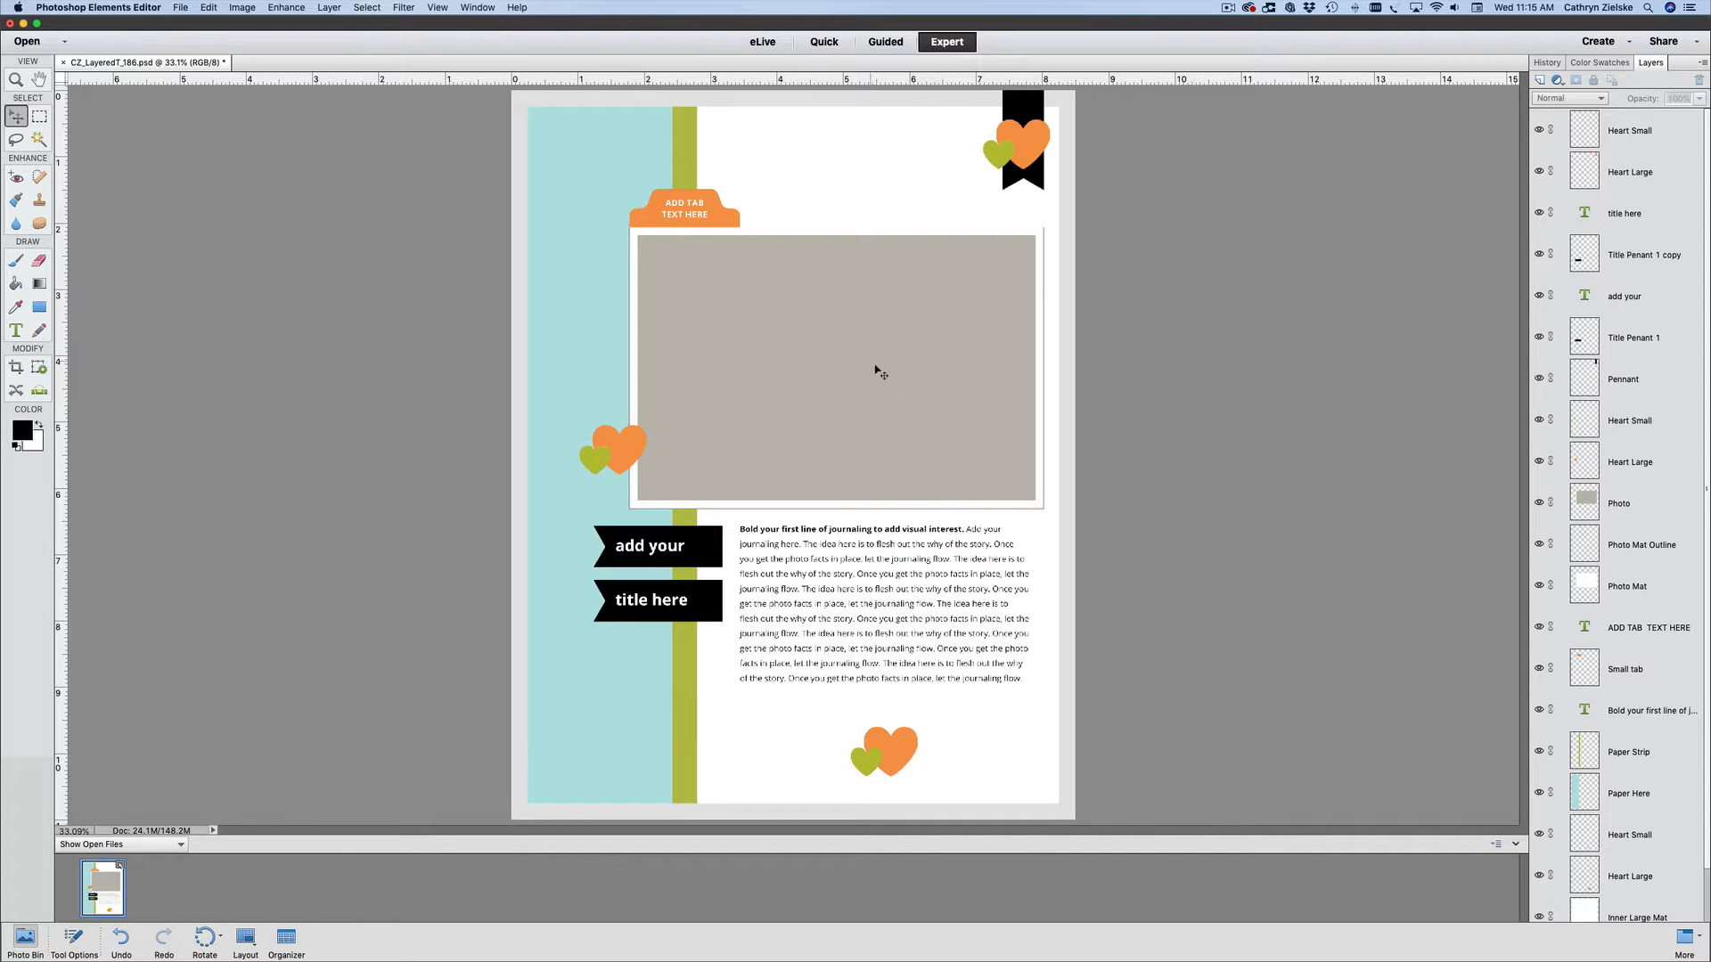
pyautogui.click(847, 369)
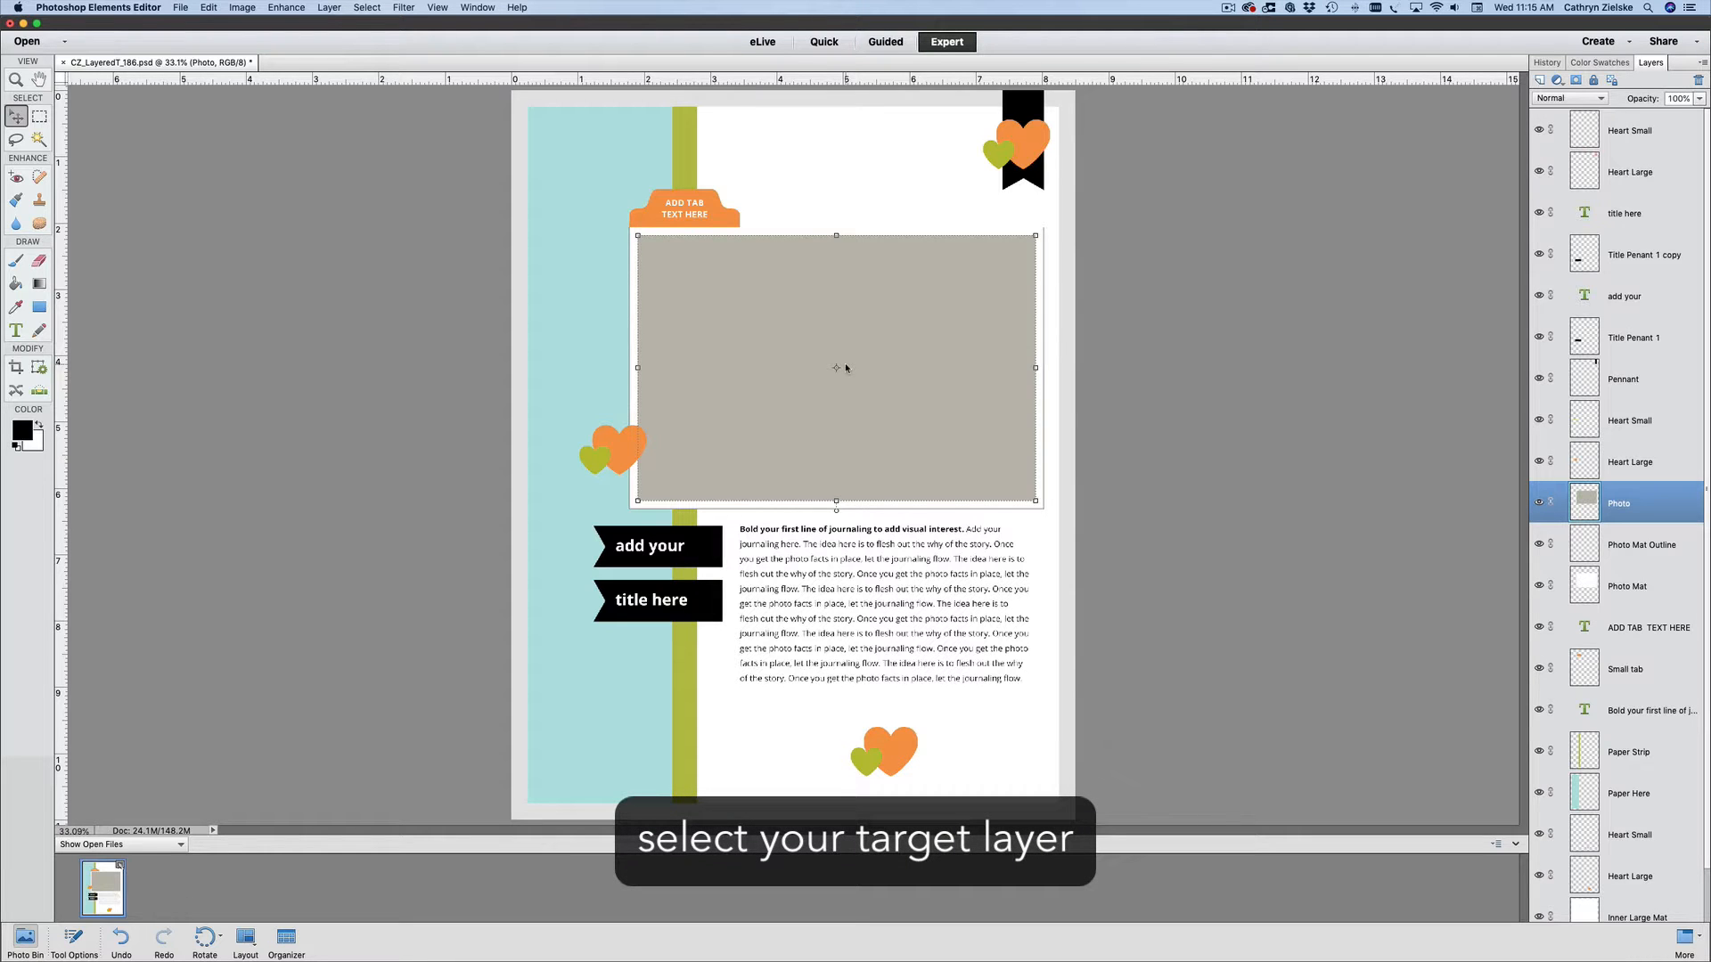
pyautogui.click(727, 222)
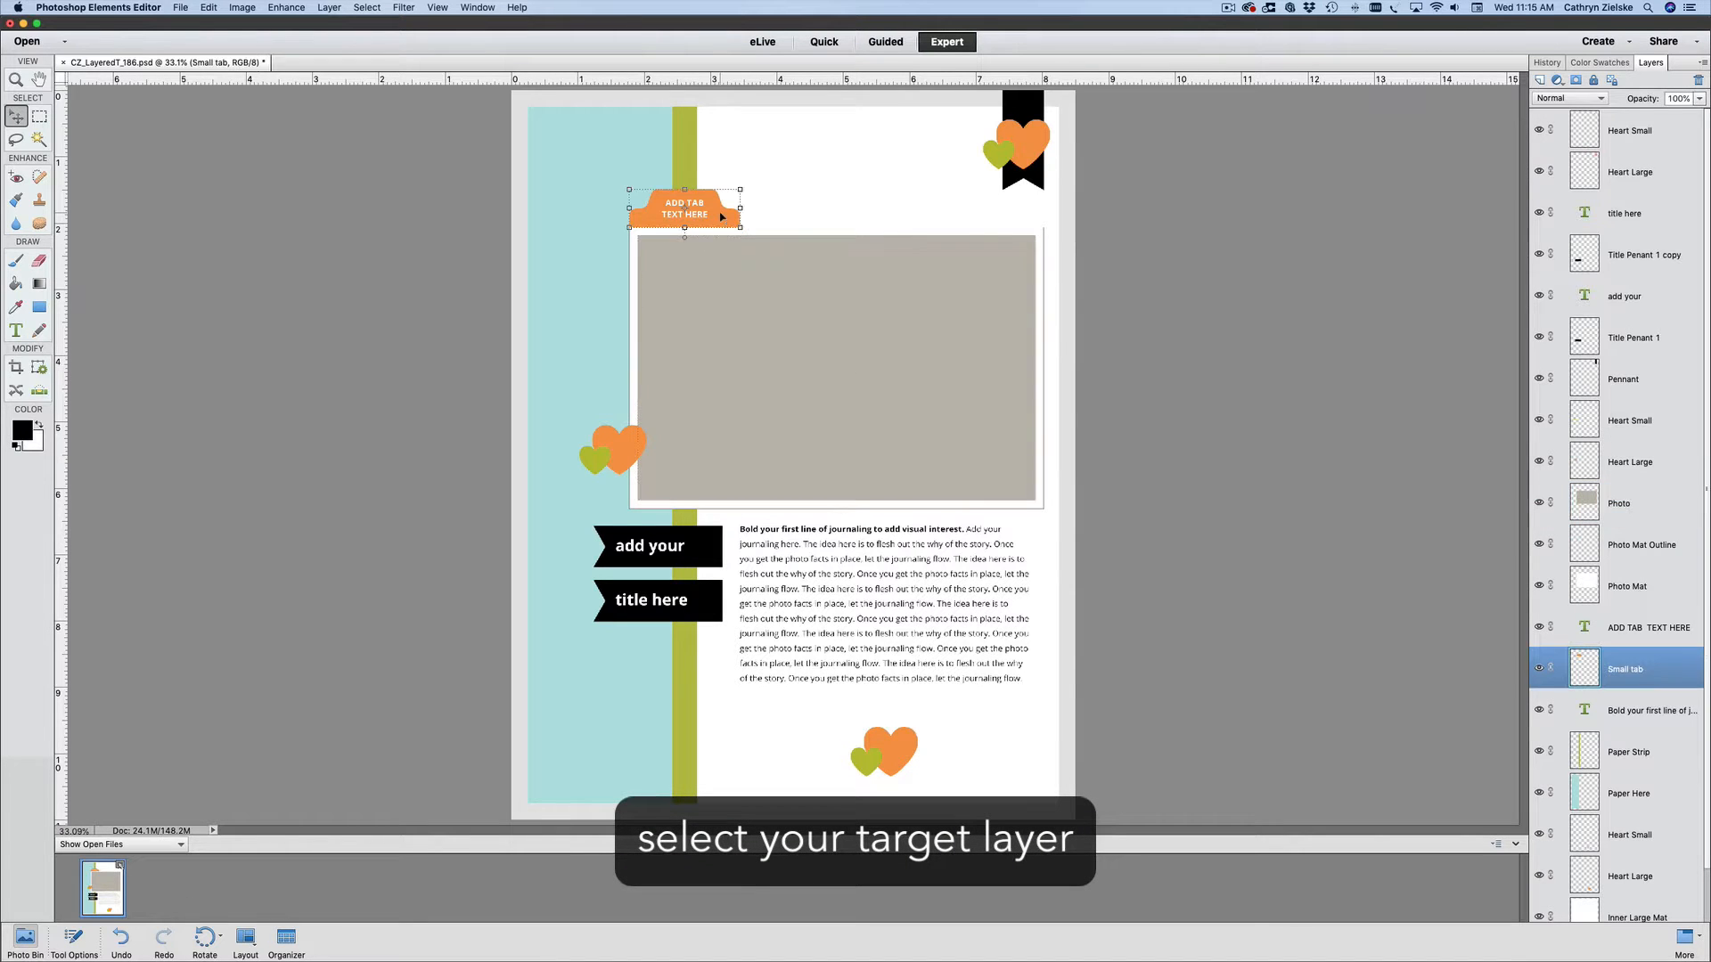
pyautogui.click(571, 207)
pyautogui.click(1031, 147)
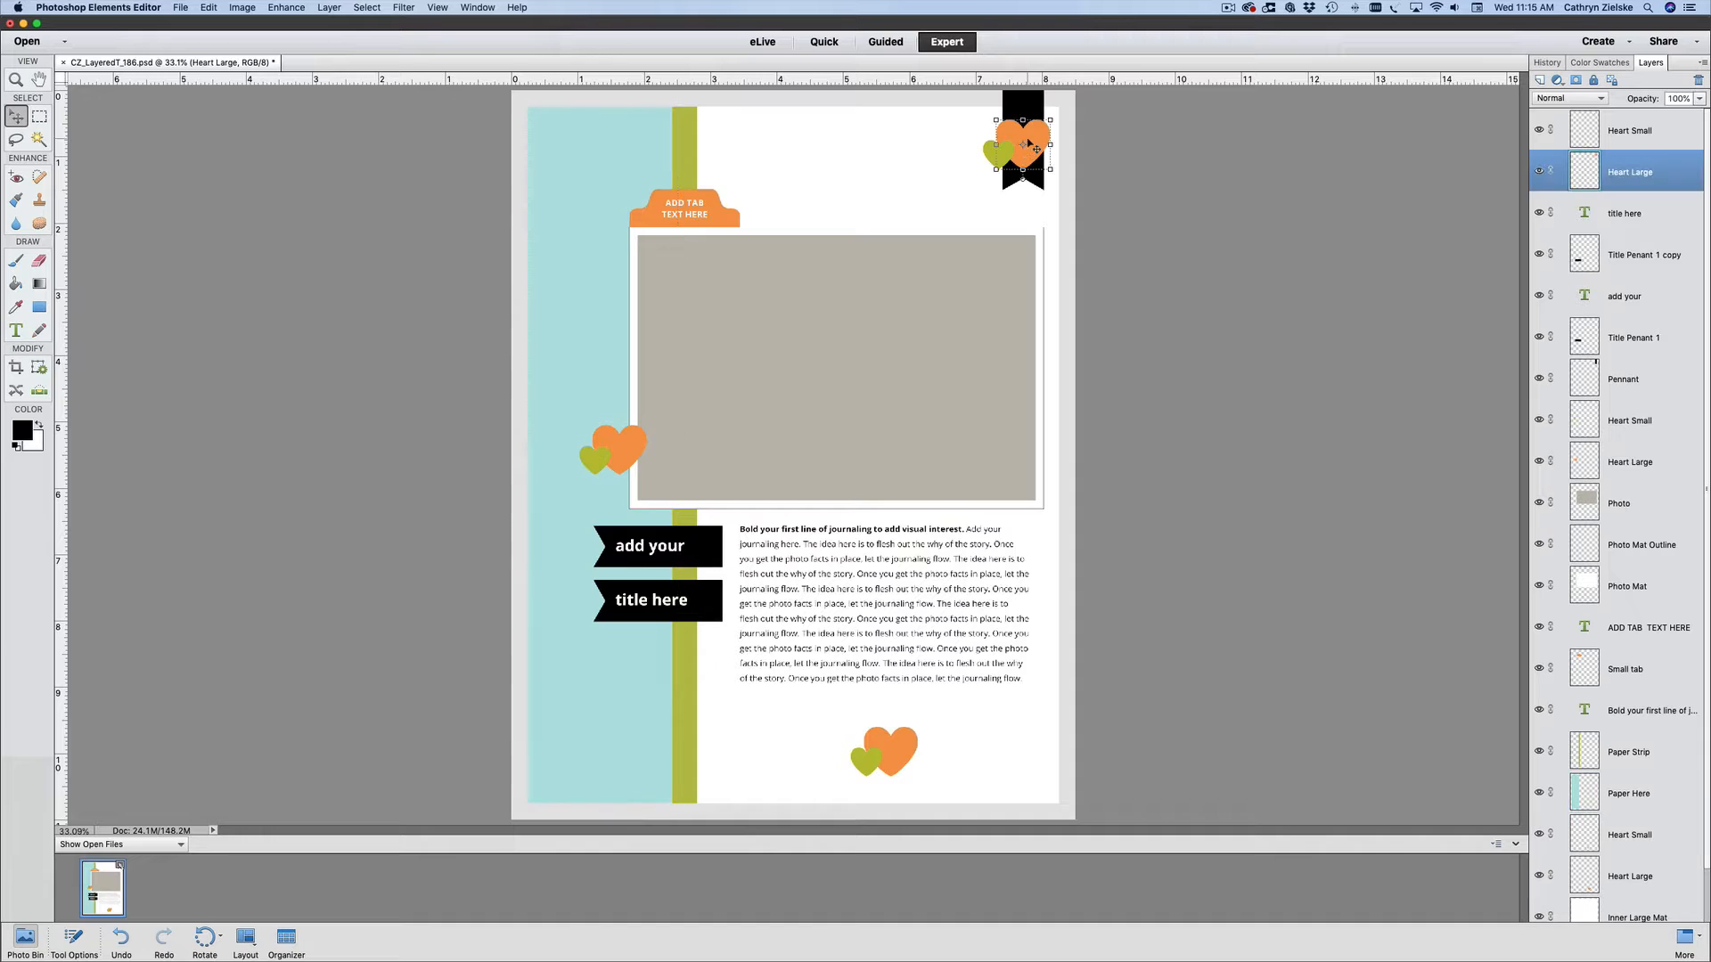
# - Select the Photo placeholder layer as the target and open FamilyZoom.jpg from the Sample Layout folder on the Desktop
pyautogui.click(896, 375)
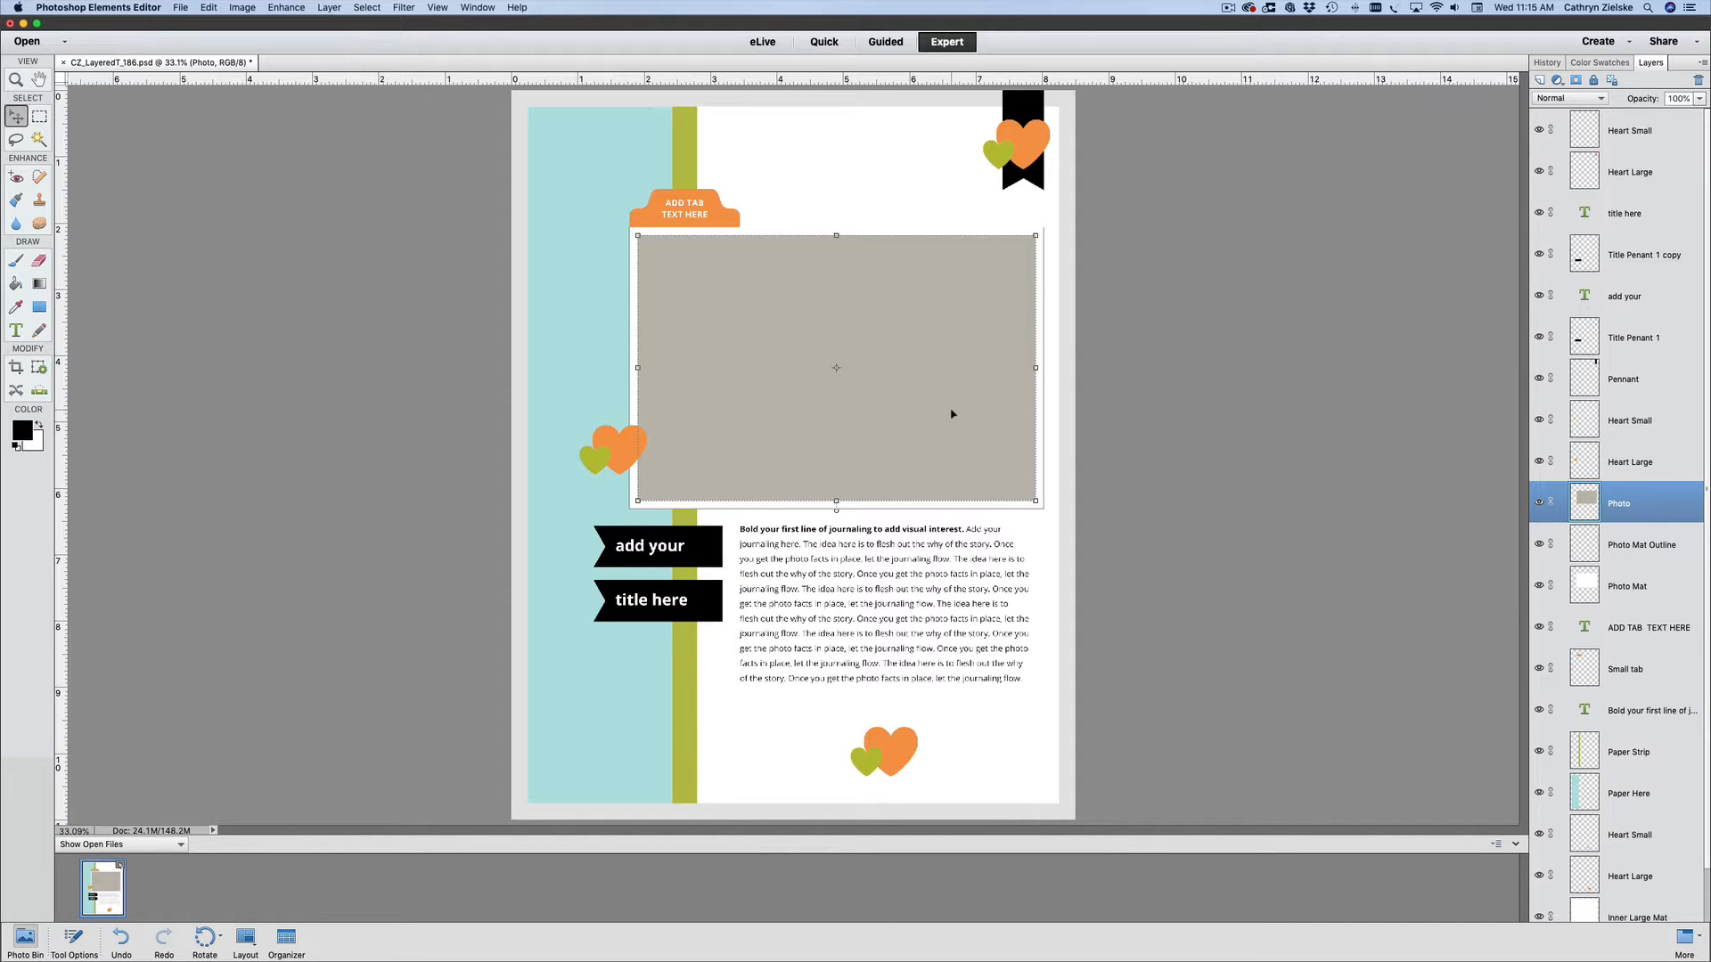
pyautogui.press('super+o')
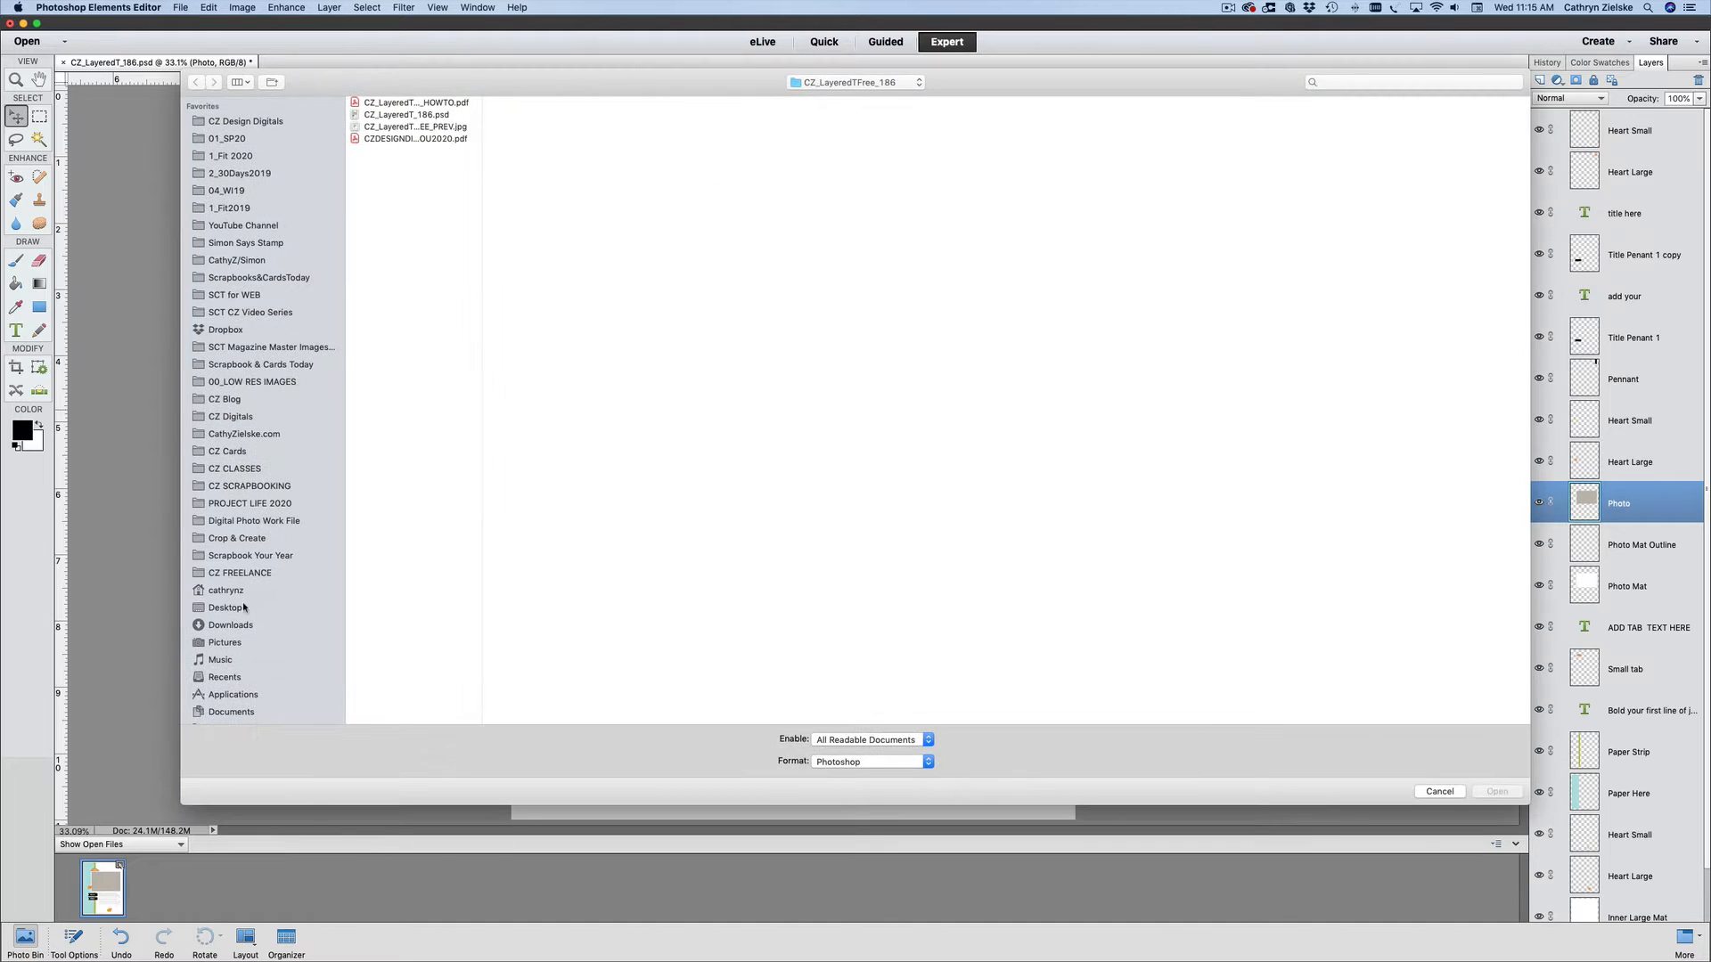
pyautogui.click(233, 610)
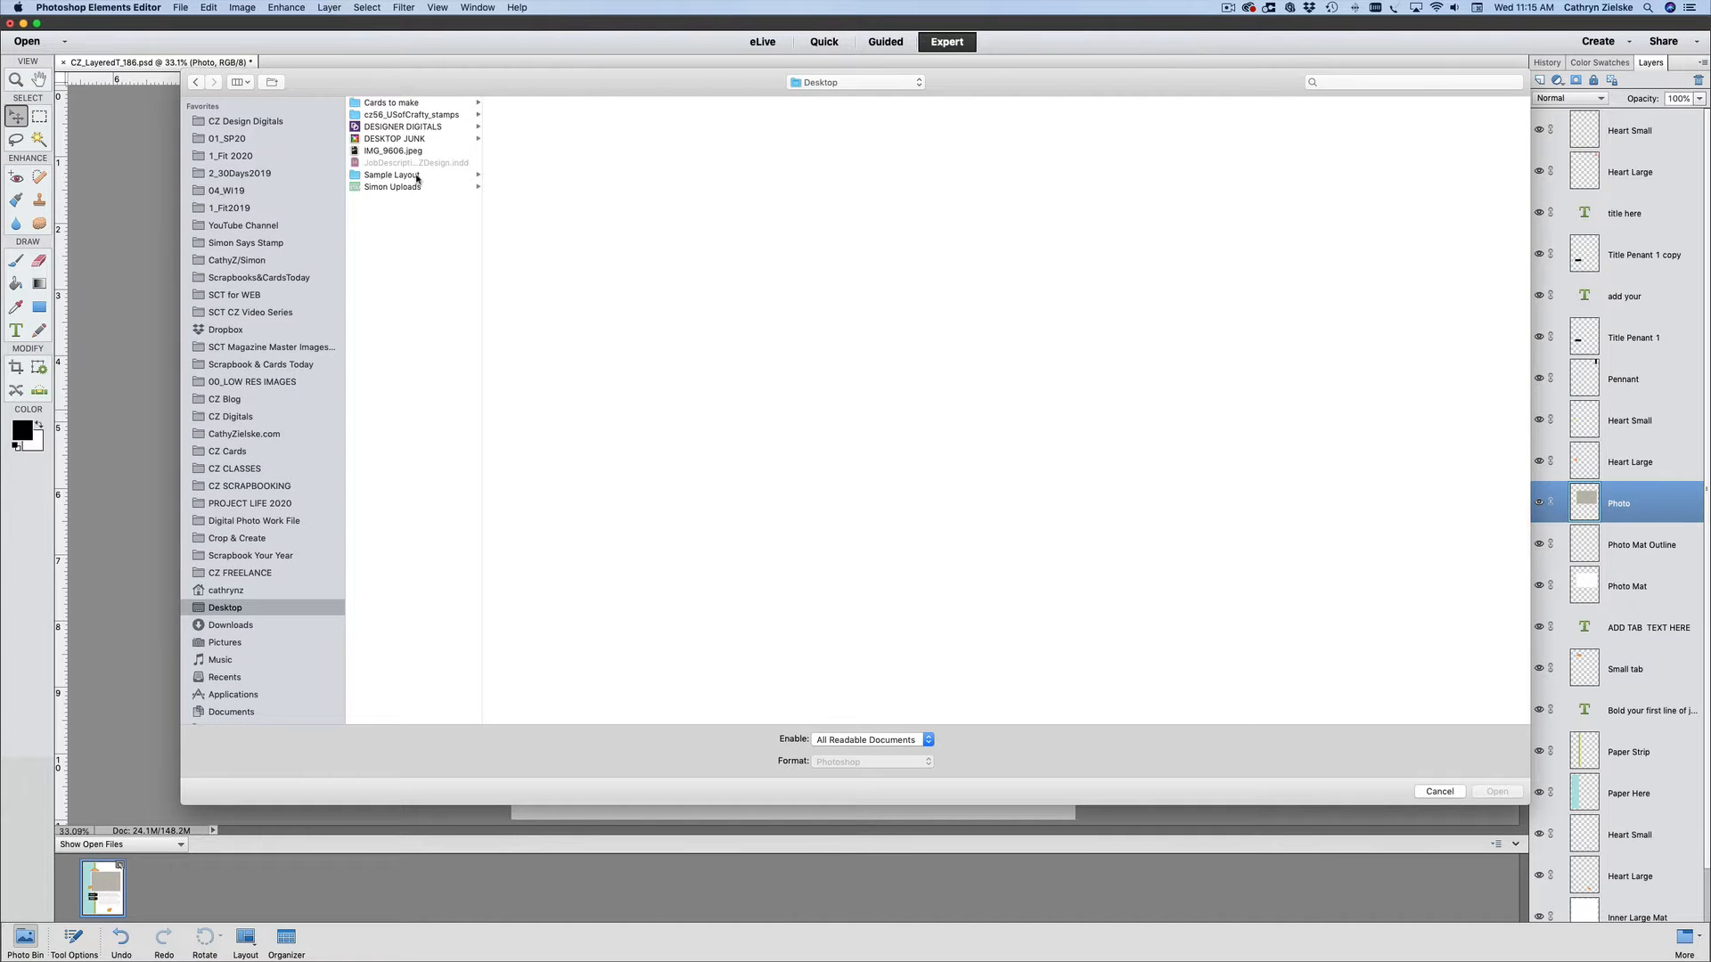
pyautogui.click(417, 176)
pyautogui.click(525, 104)
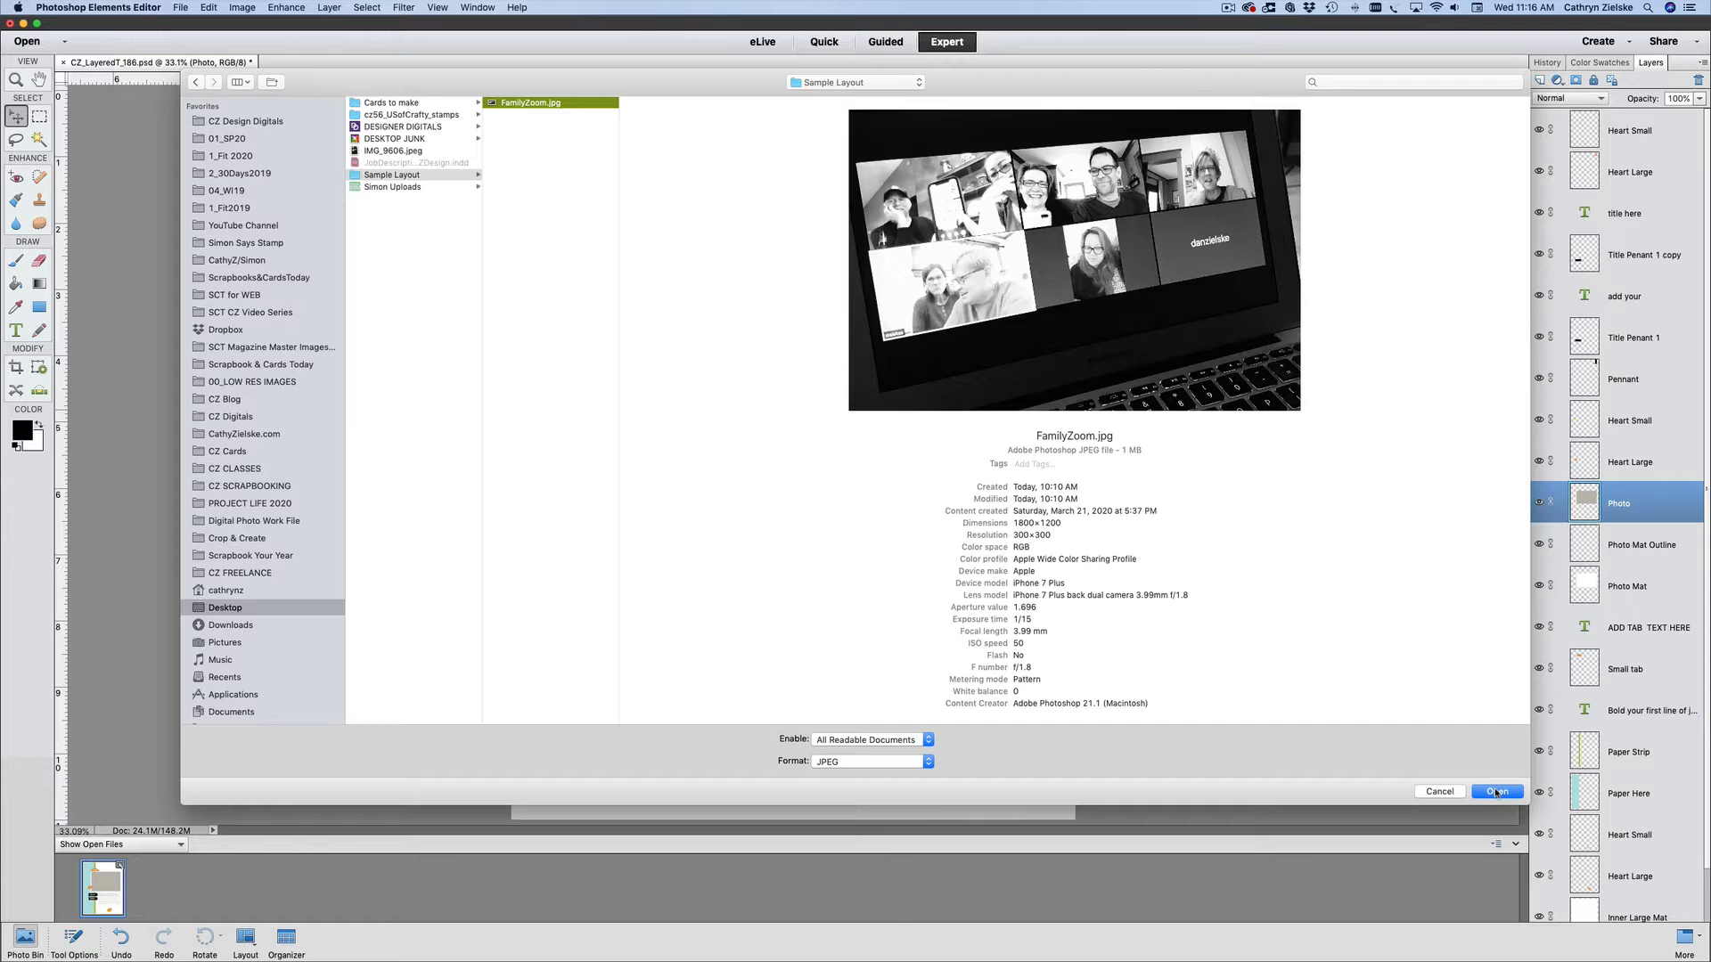
pyautogui.click(1496, 792)
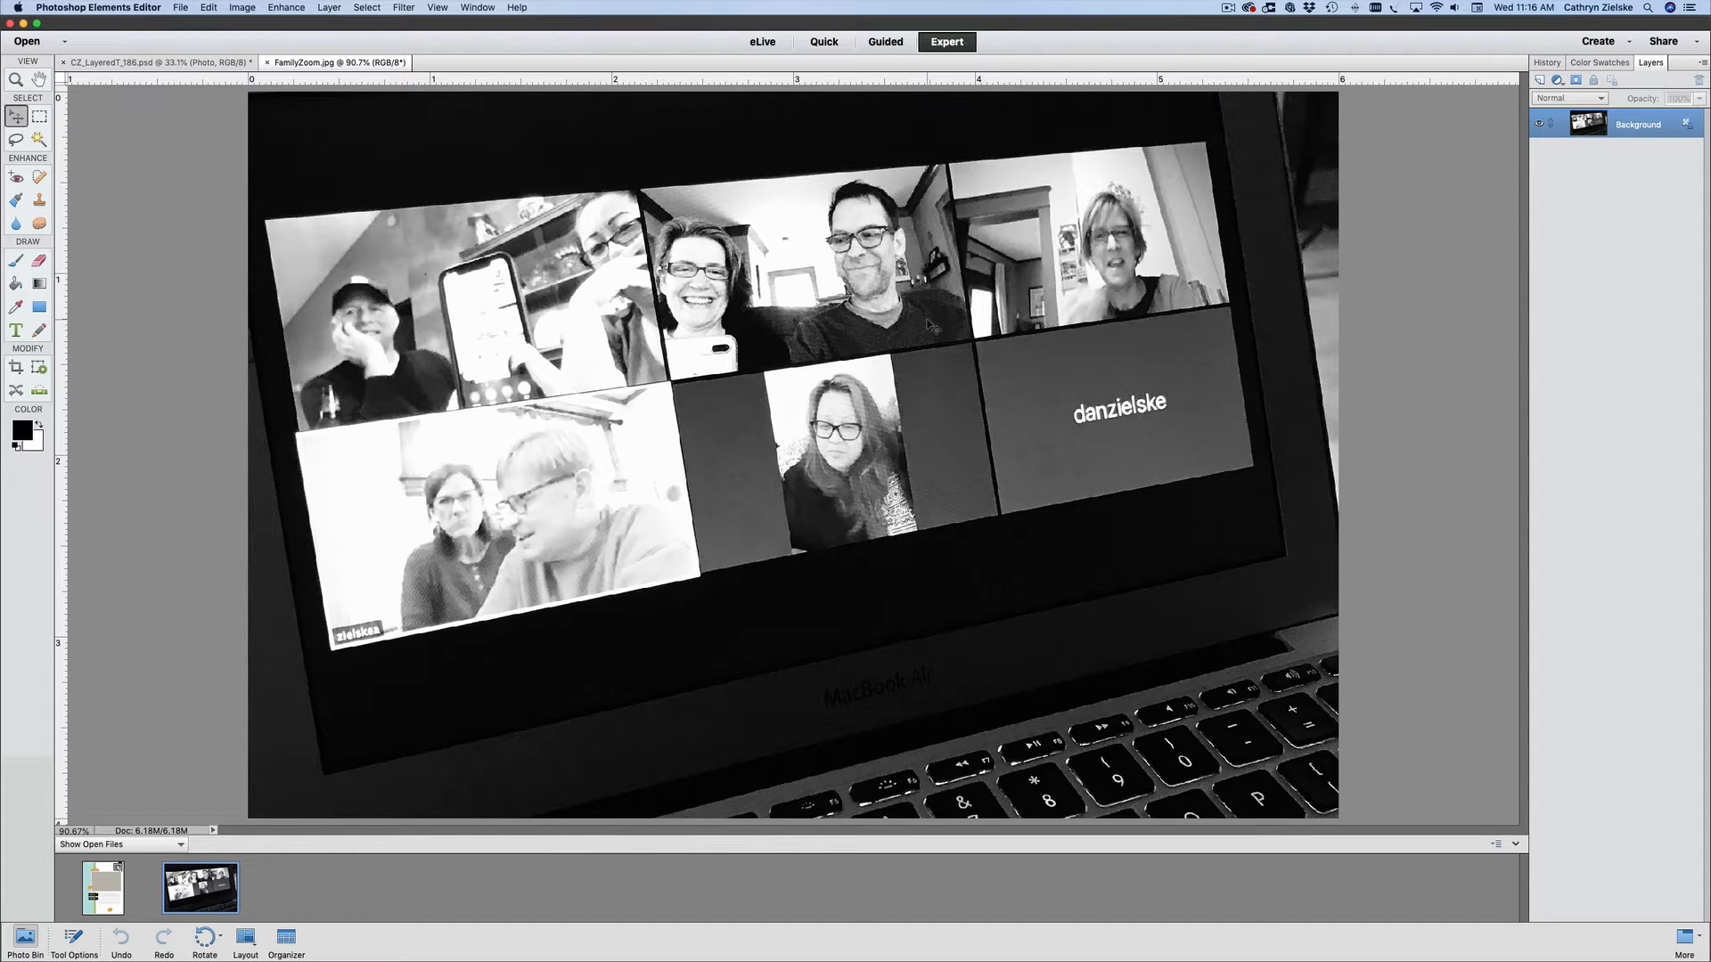
# - Duplicate the FamilyZoom.jpg Background layer into CZ_LayeredT_186.psd and close the photo file
pyautogui.rightClick(1634, 127)
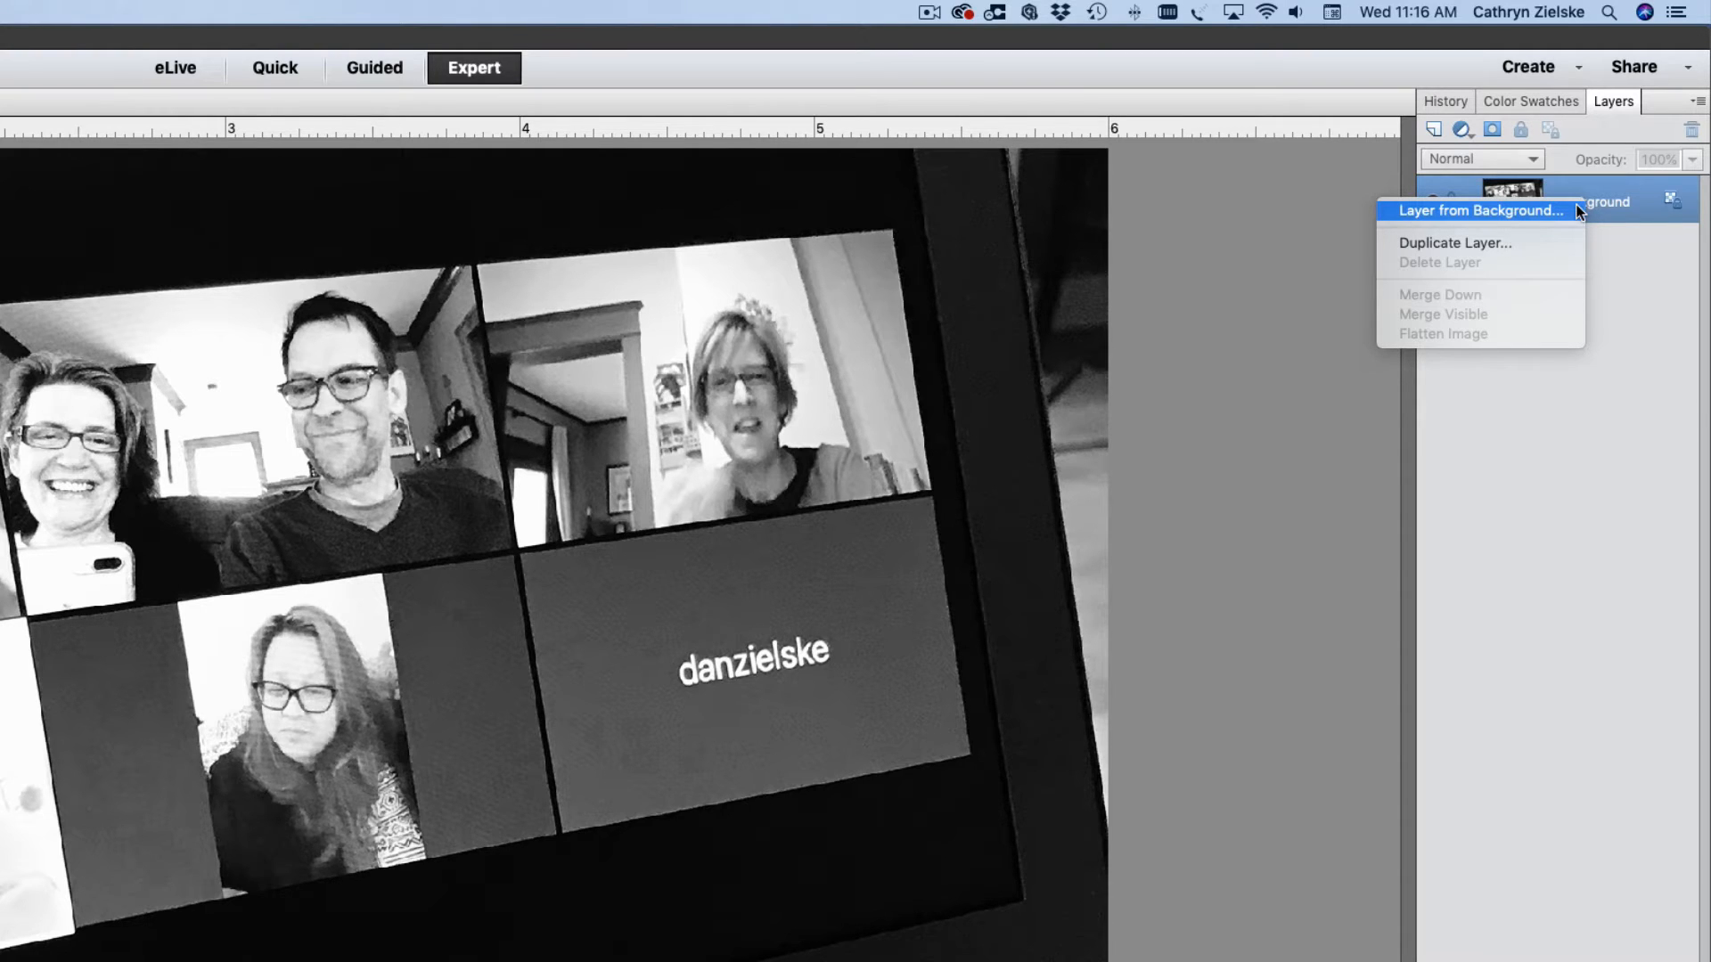
pyautogui.click(1533, 250)
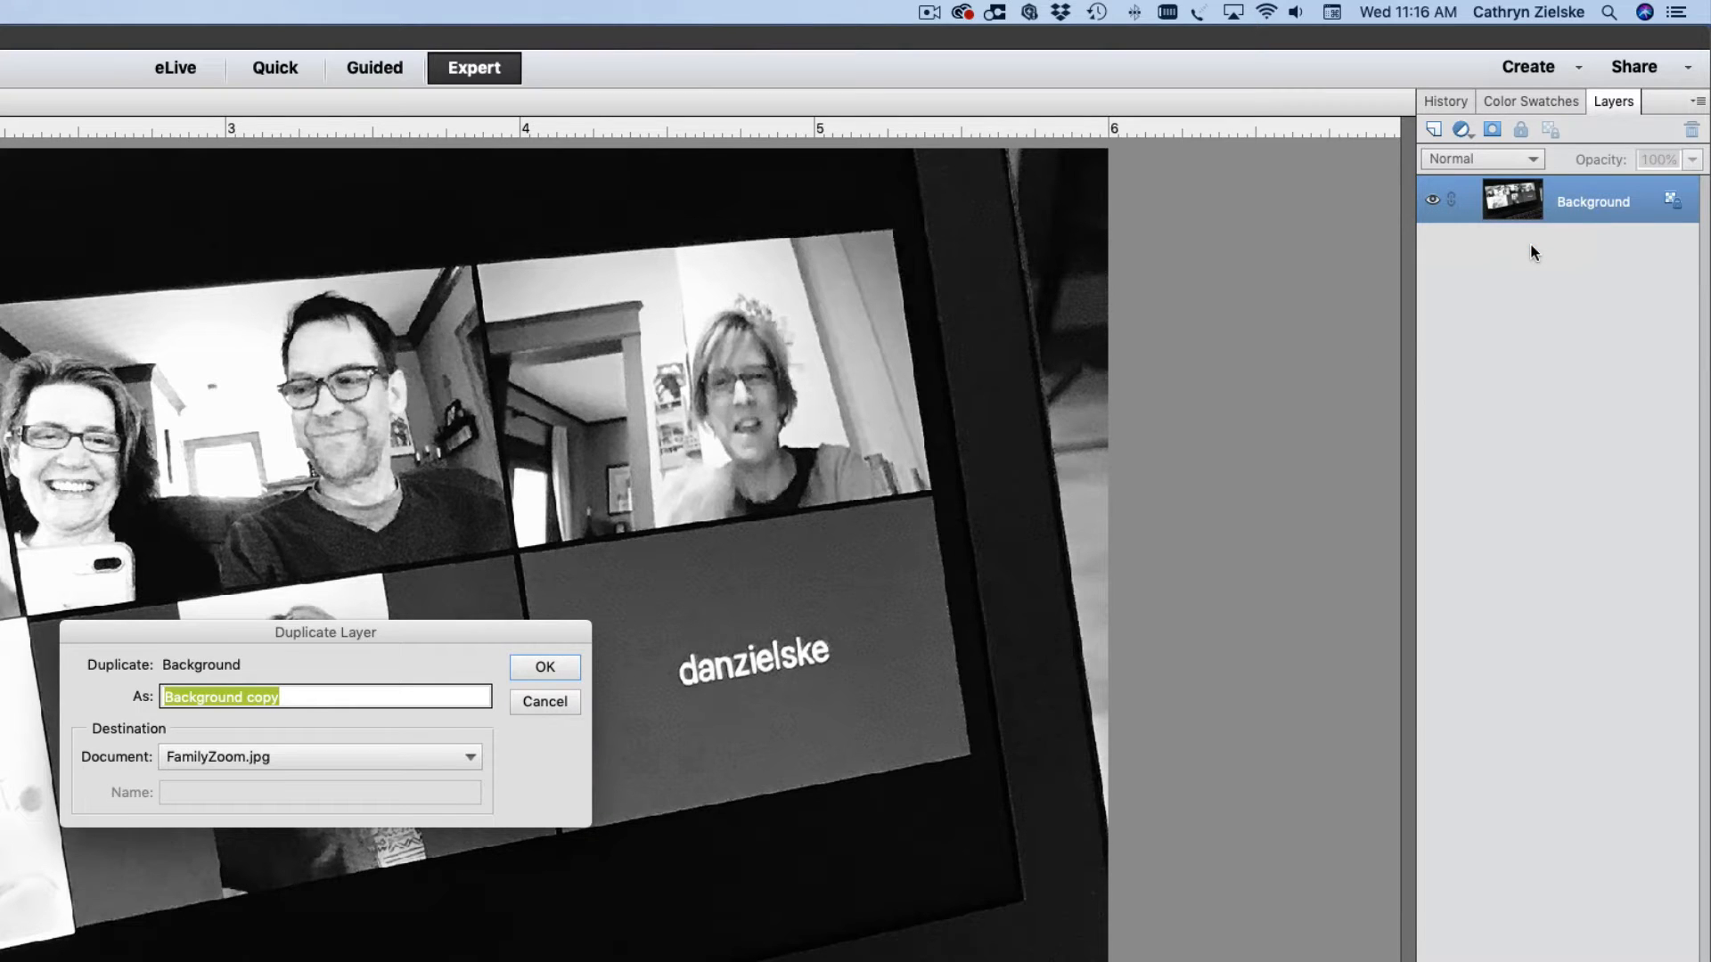
pyautogui.click(365, 760)
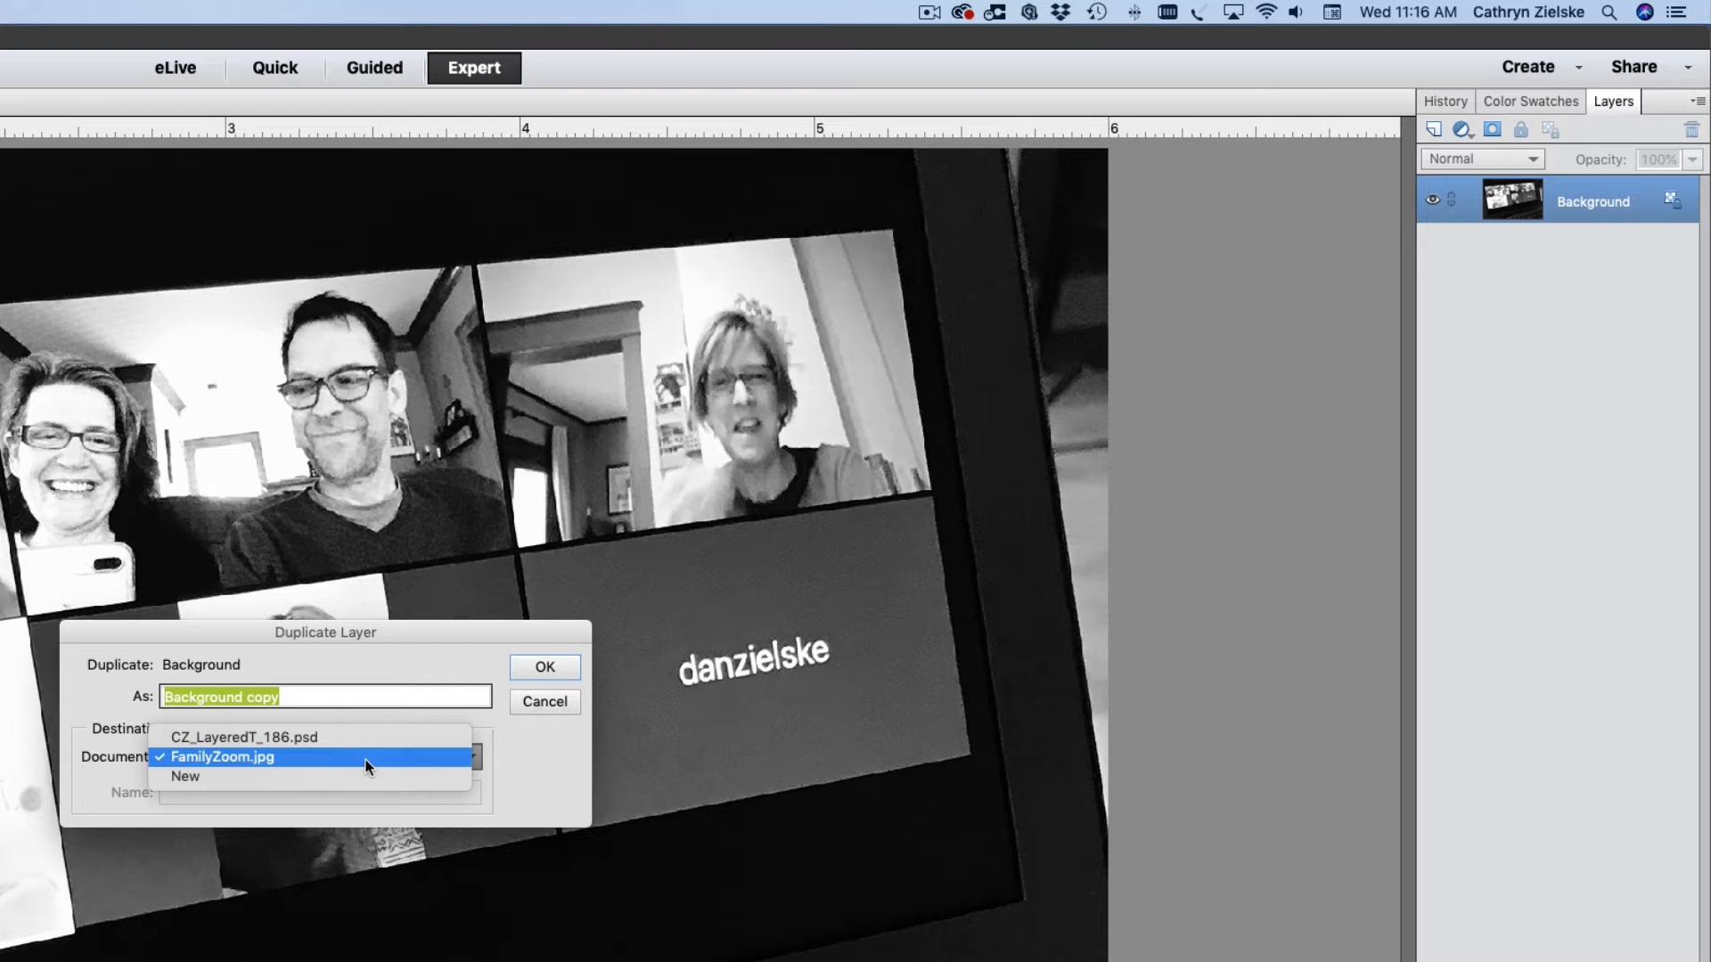
pyautogui.click(366, 738)
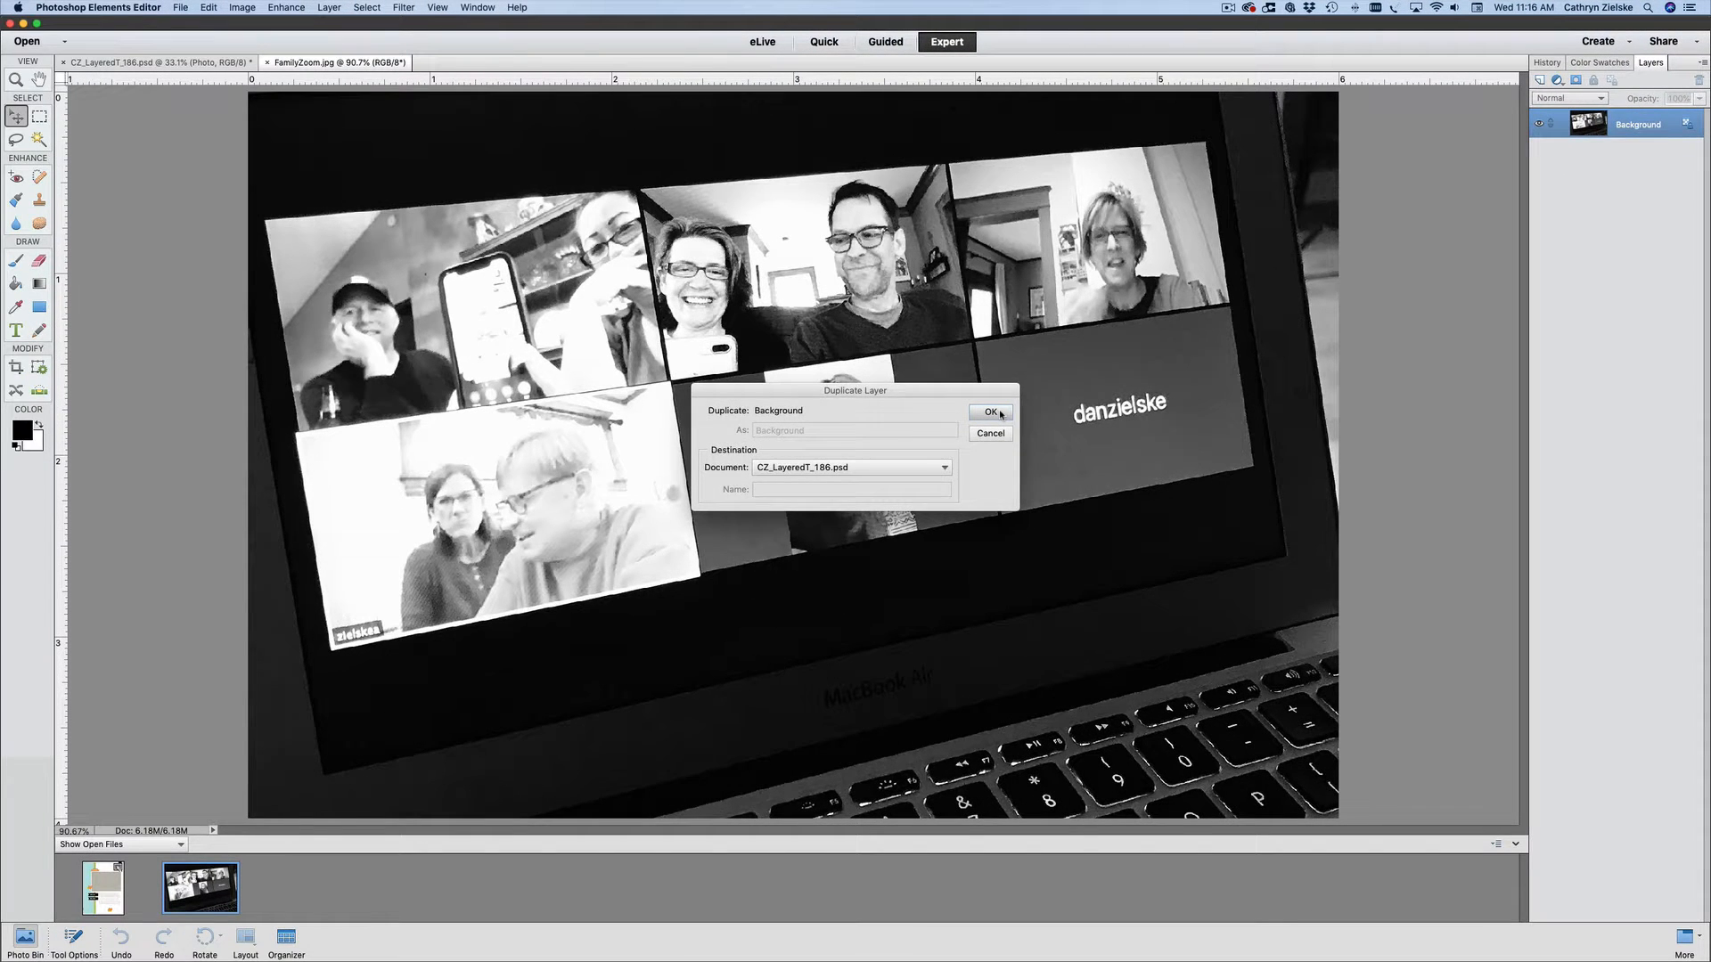
pyautogui.click(991, 413)
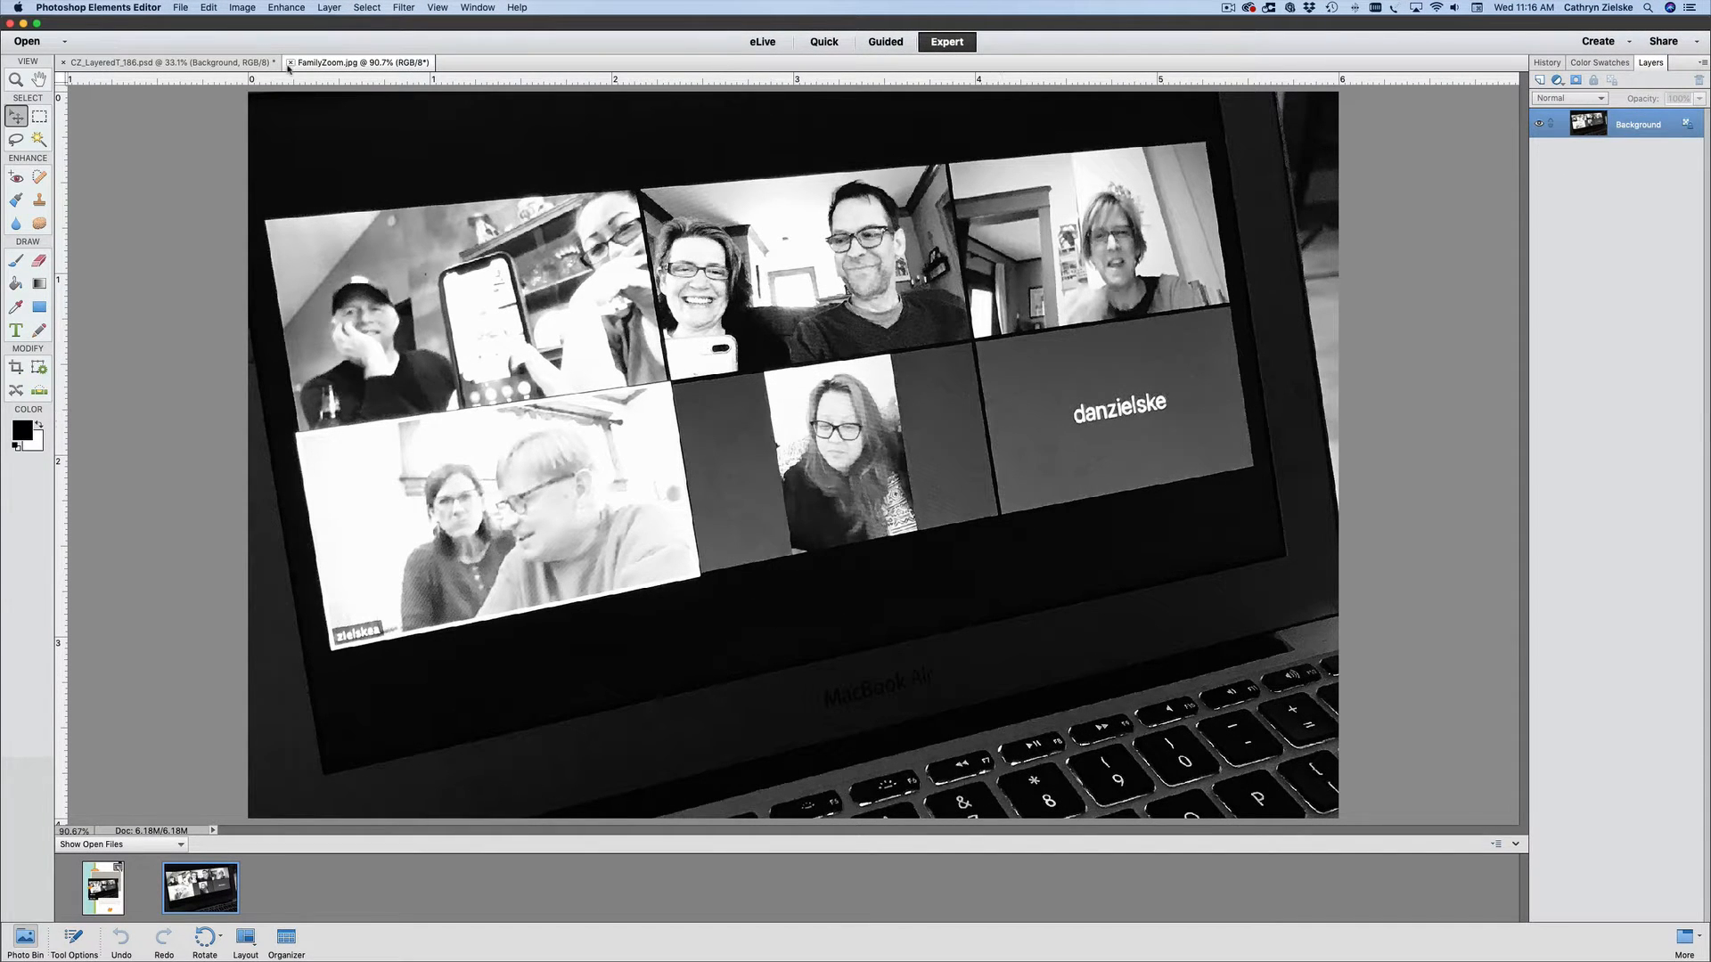
pyautogui.click(290, 62)
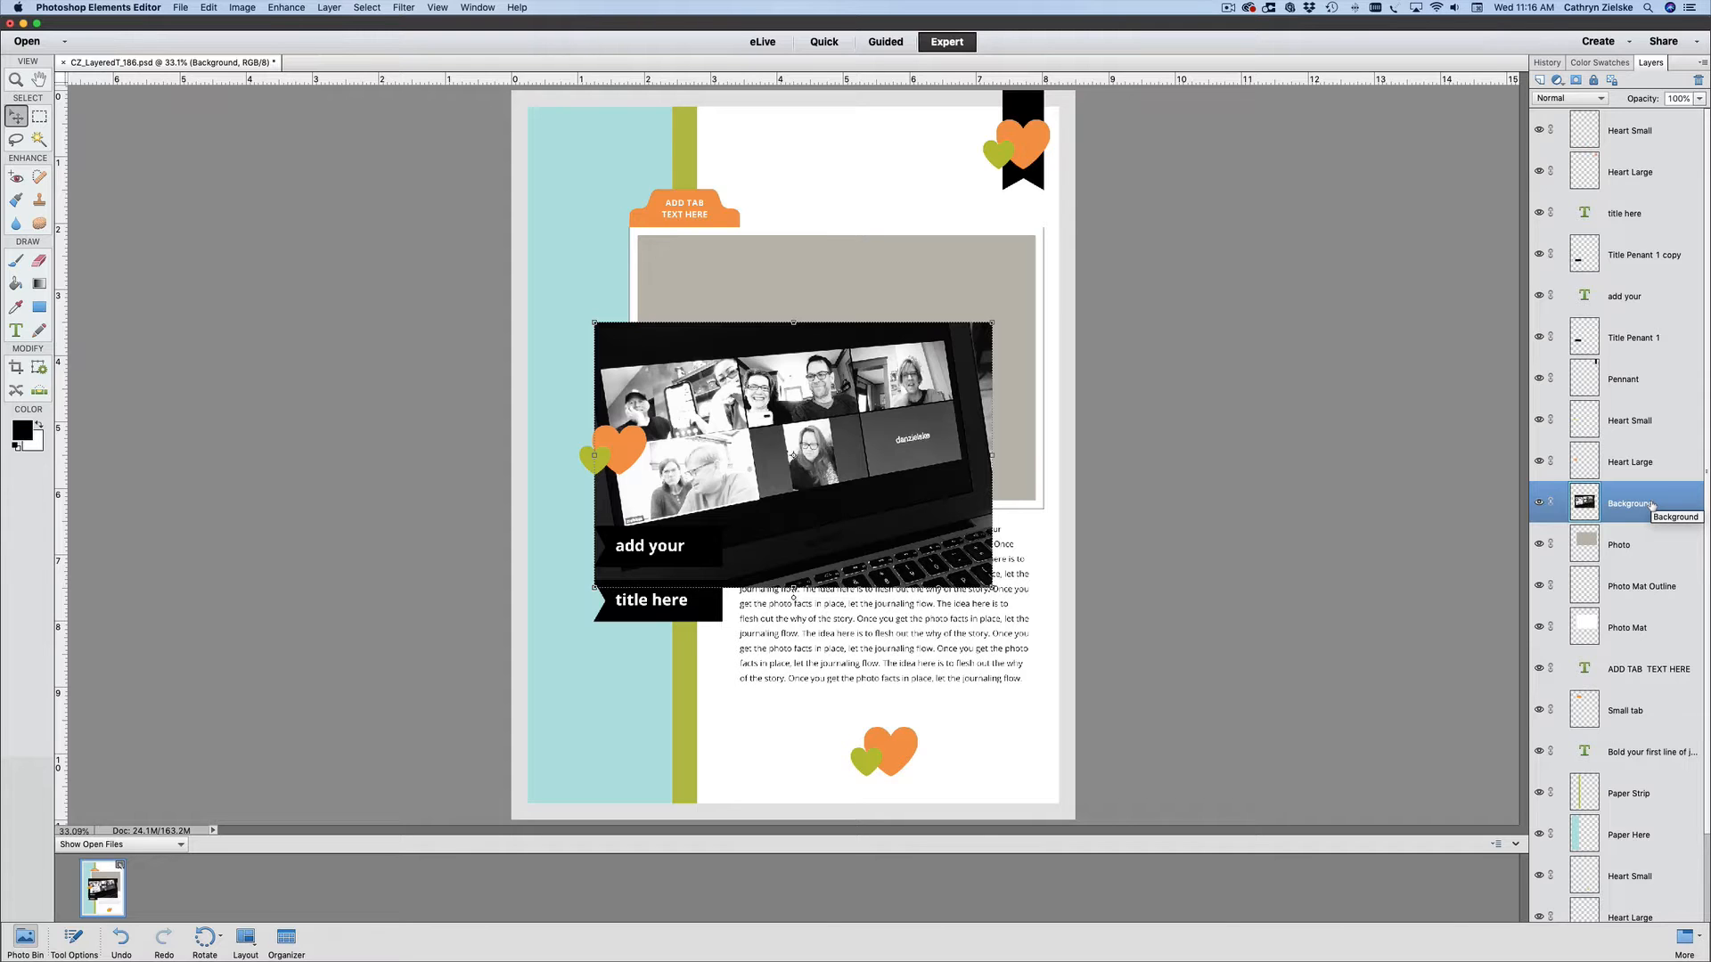
# - Move the family photo over the grey placeholder and clip it to the Photo layer beneath it
pyautogui.moveTo(853, 479); pyautogui.dragTo(888, 389)
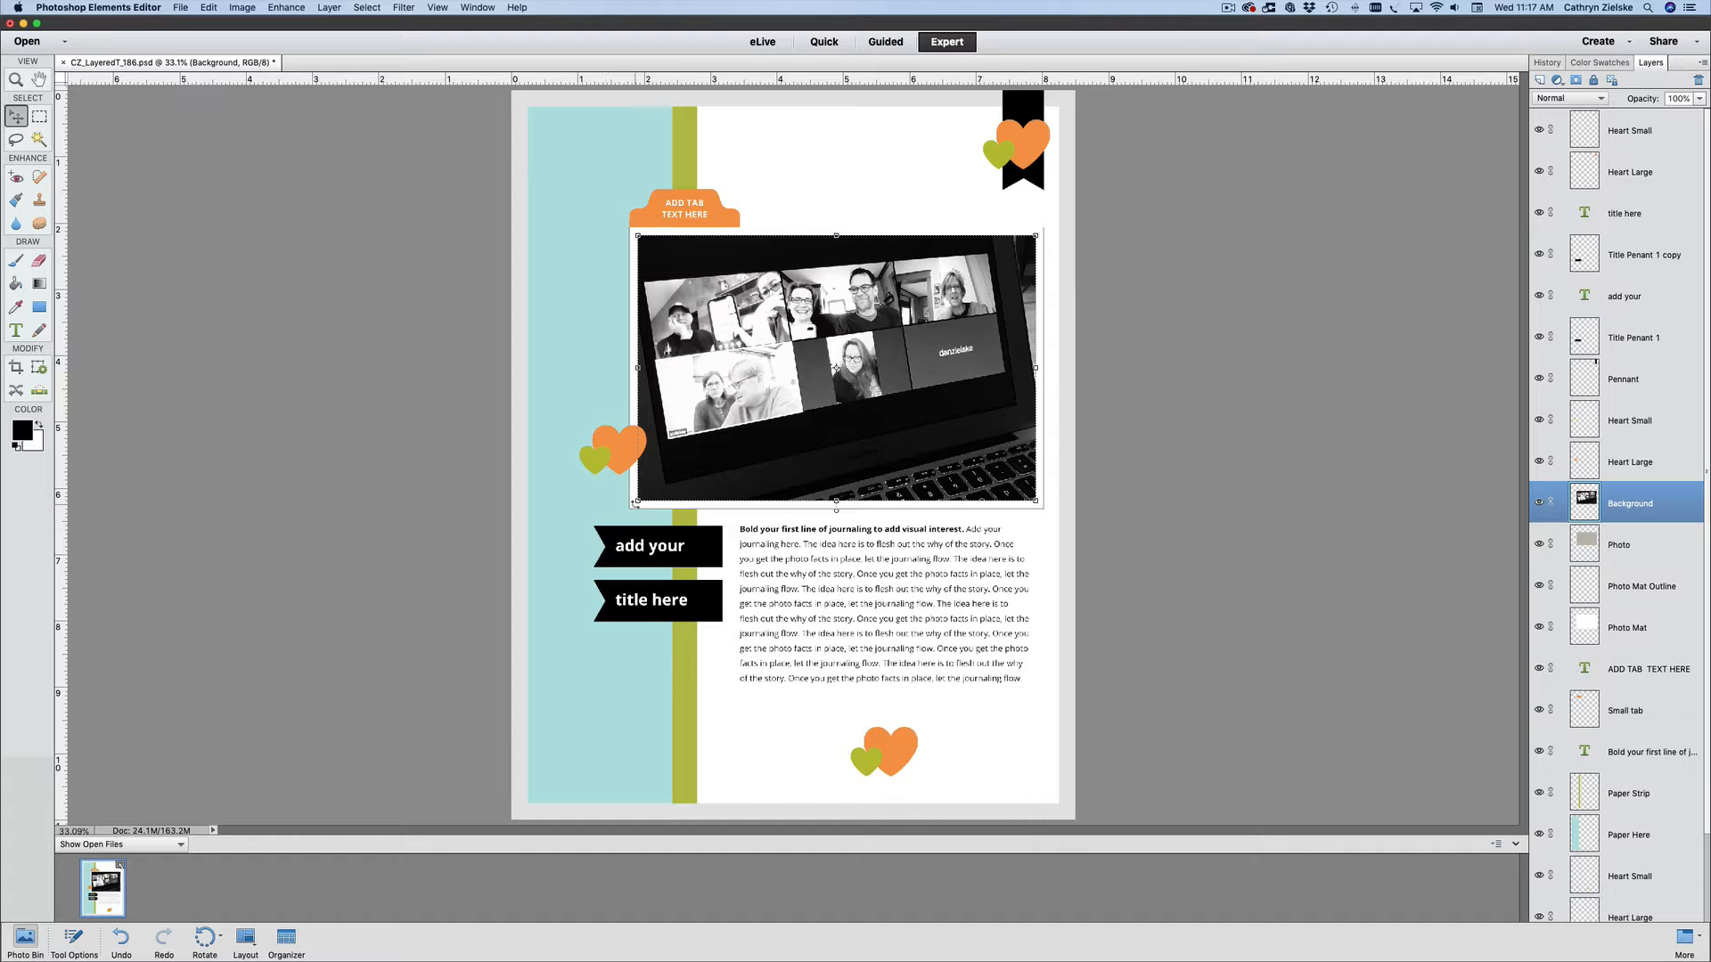
pyautogui.moveTo(635, 504); pyautogui.dragTo(594, 531)
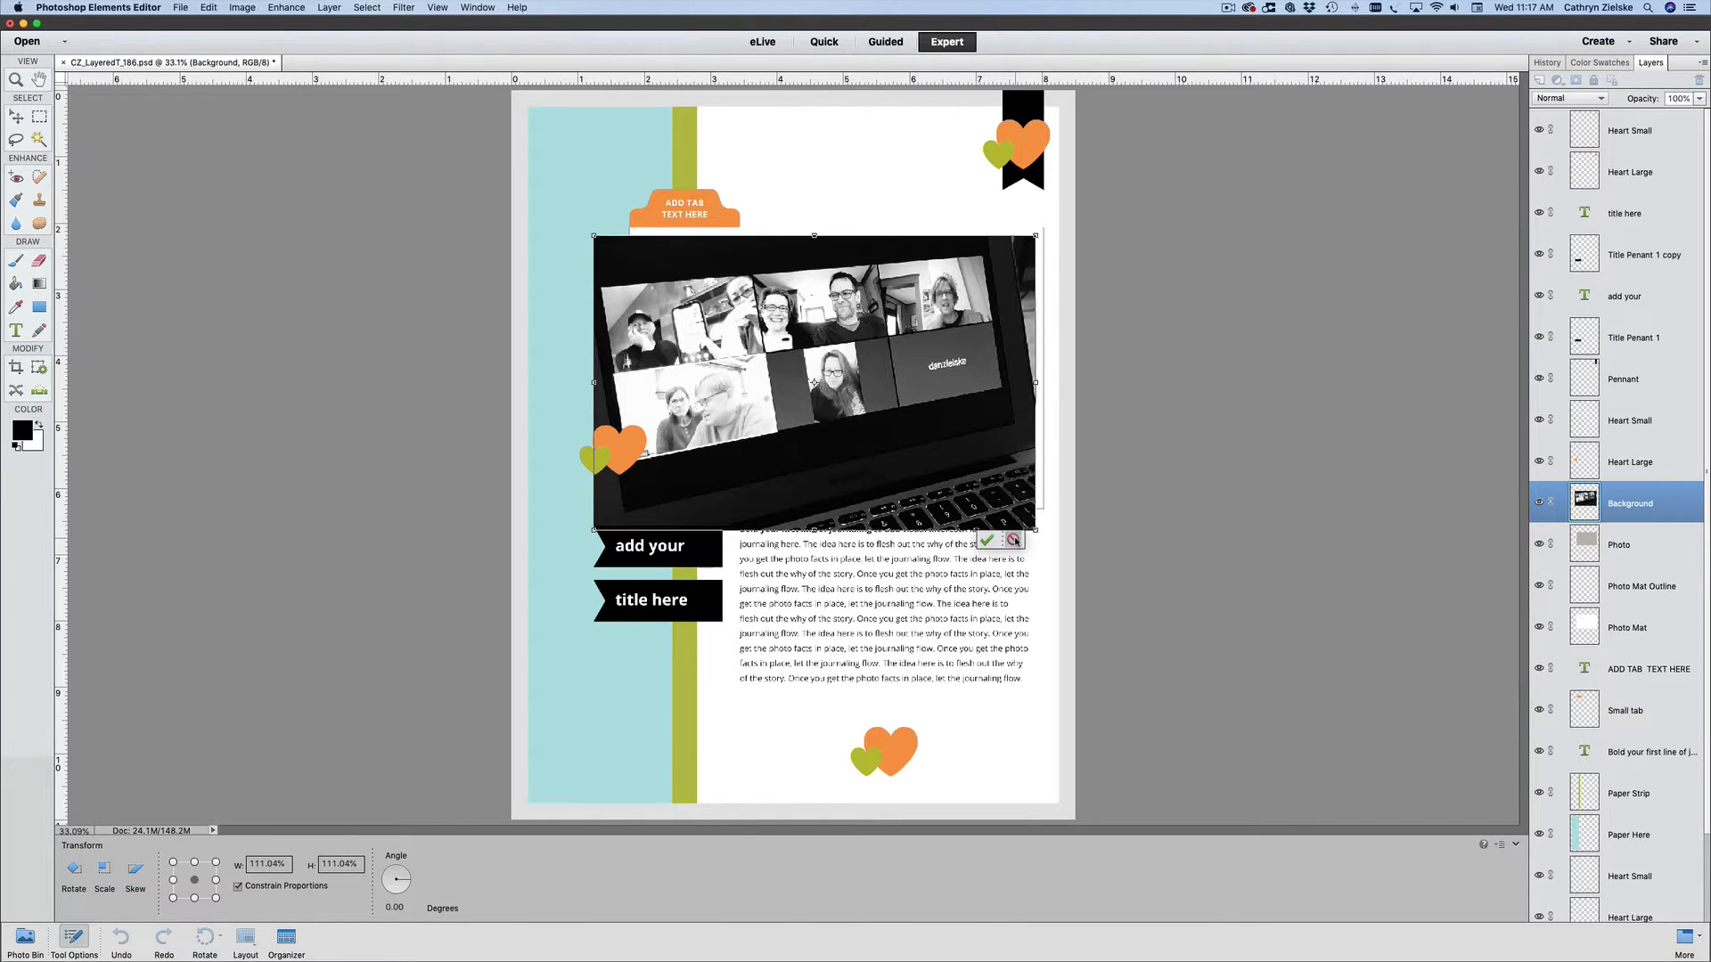
pyautogui.click(1012, 540)
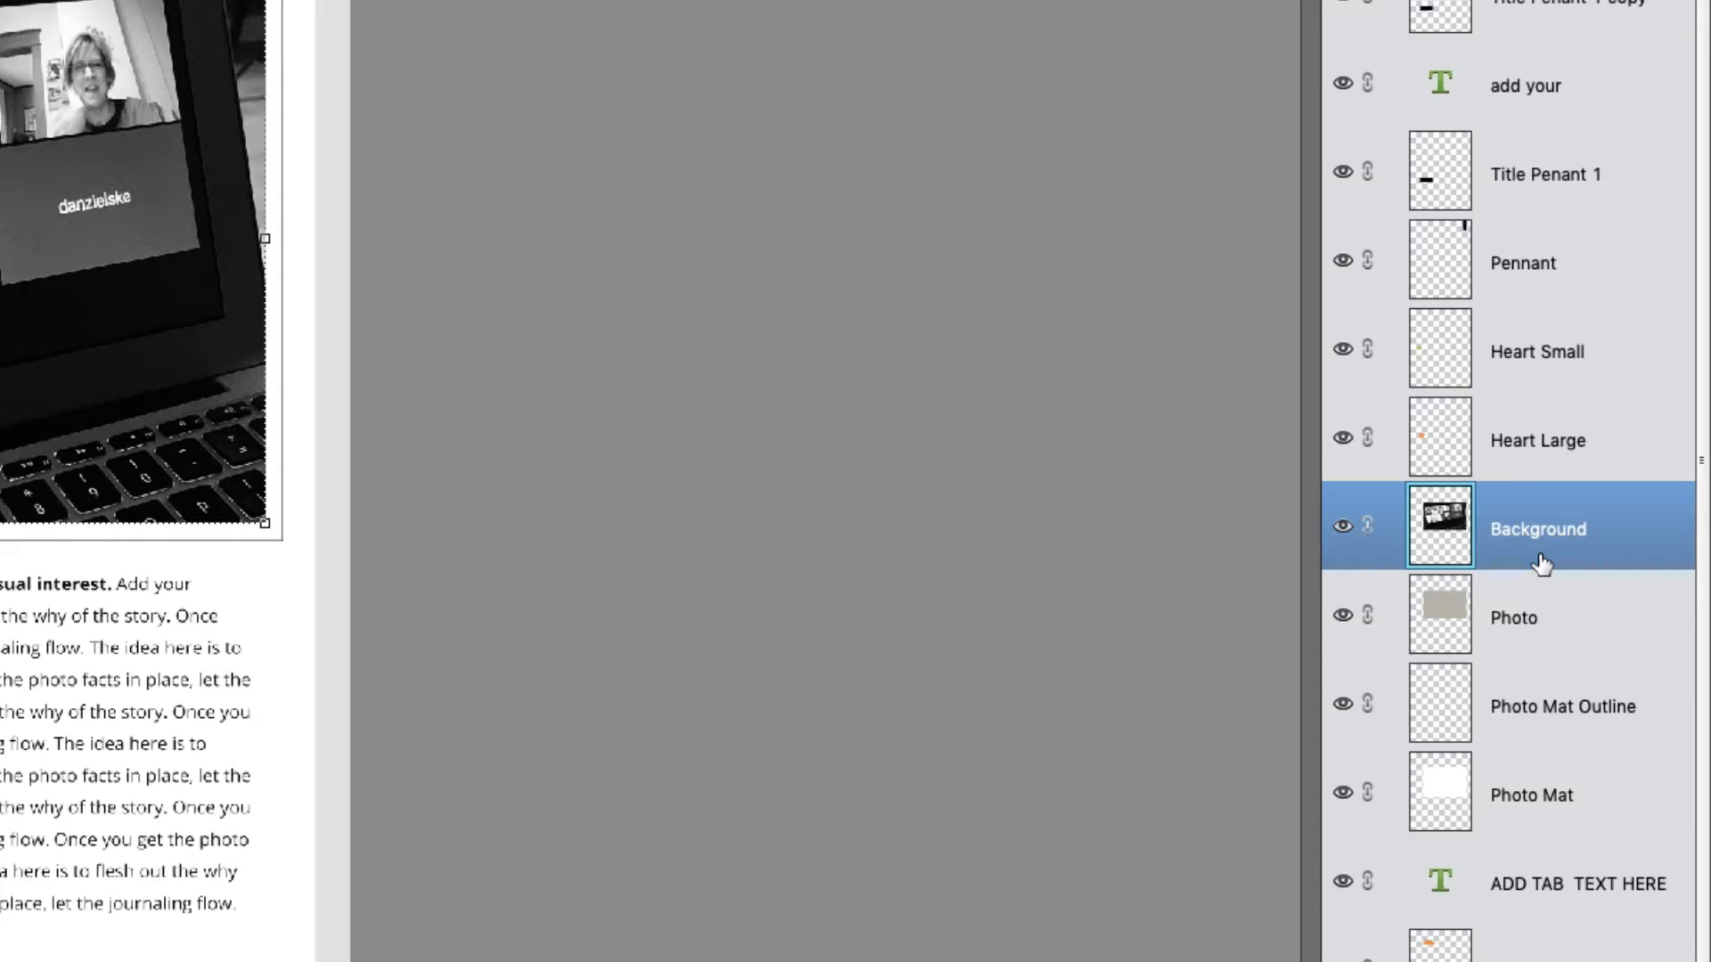
pyautogui.moveTo(1542, 564); pyautogui.dragTo(1536, 566)
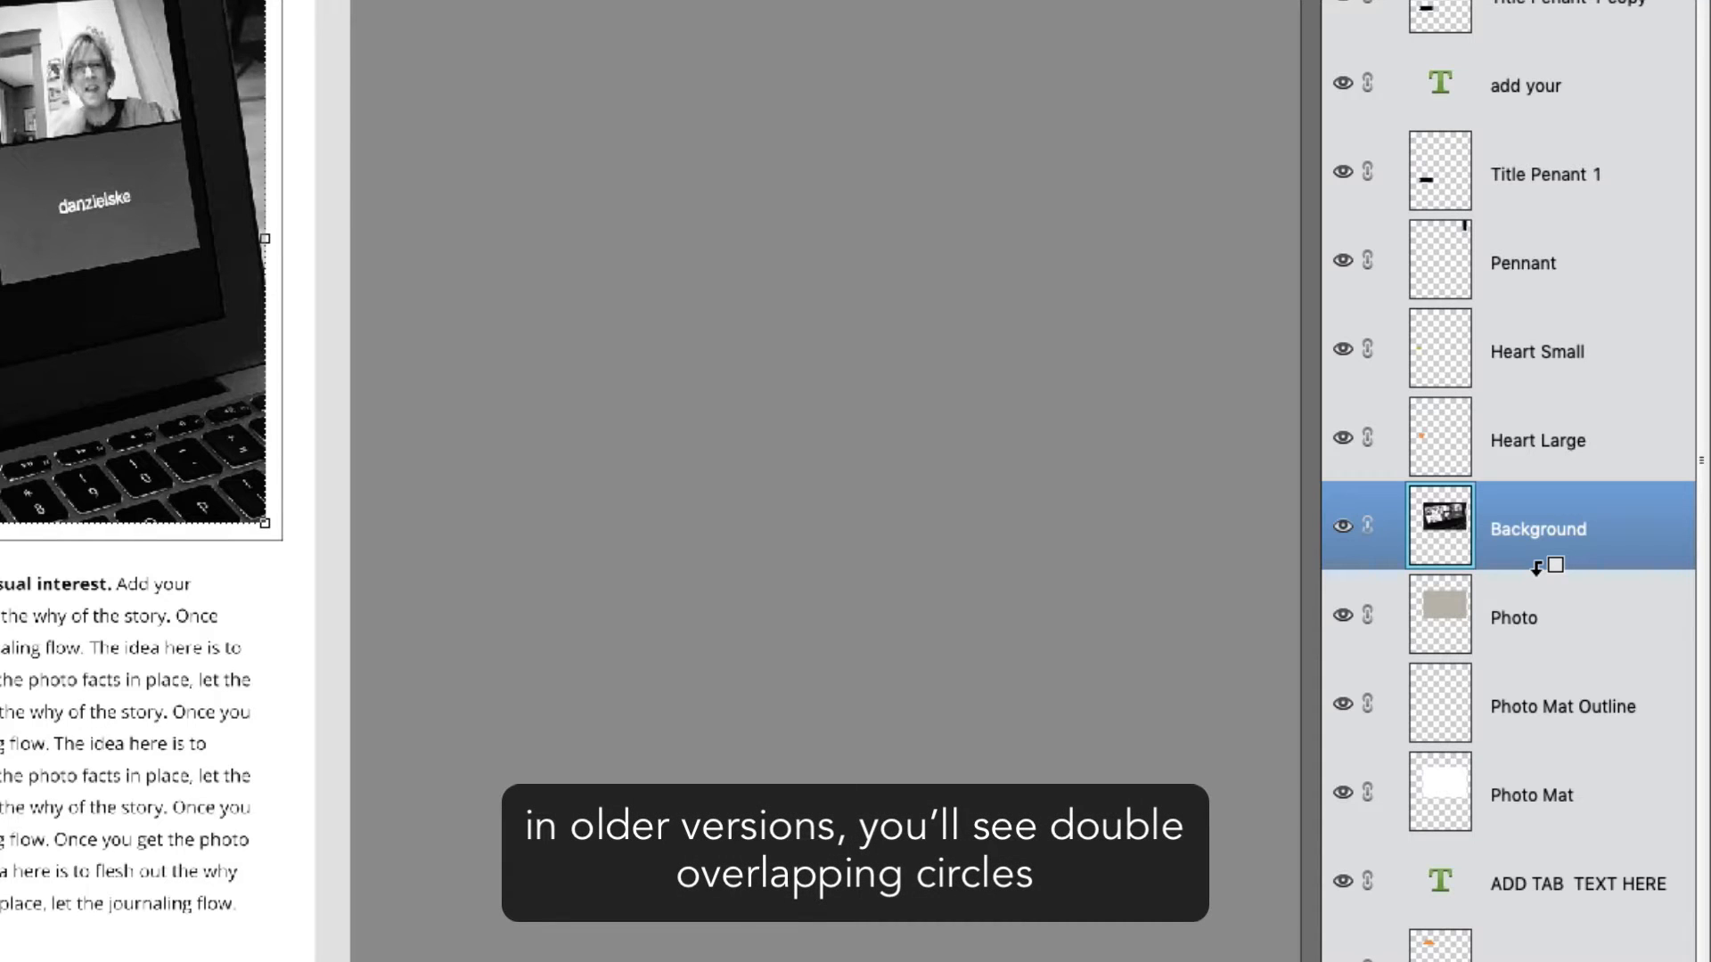
pyautogui.keyDown('alt'); pyautogui.click(1537, 568); pyautogui.keyUp('alt')
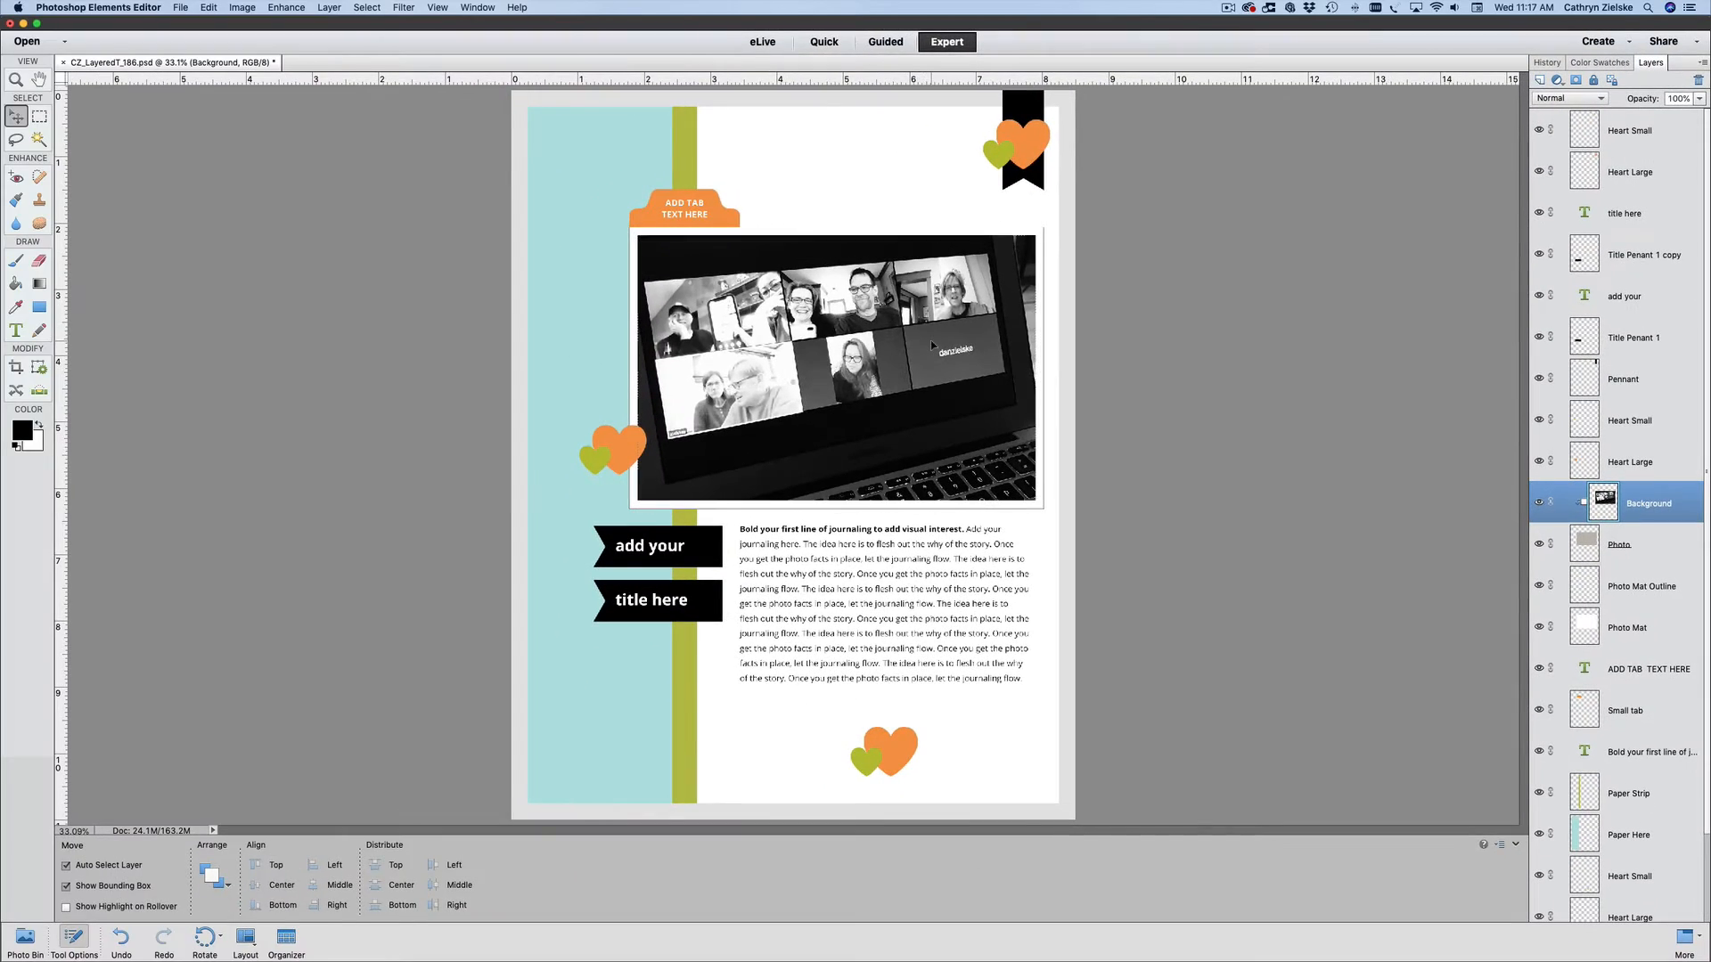
# - Enlarge the clipped family photo beyond its placeholder and reposition it within the frame
pyautogui.moveTo(930, 340)
pyautogui.mouseDown()
pyautogui.moveTo(918, 207)
pyautogui.moveTo(920, 247)
pyautogui.moveTo(1045, 284)
pyautogui.moveTo(1031, 438)
pyautogui.moveTo(801, 353)
pyautogui.moveTo(945, 294)
pyautogui.moveTo(1074, 365)
pyautogui.moveTo(1074, 445)
pyautogui.moveTo(952, 435)
pyautogui.moveTo(957, 360)
pyautogui.mouseUp()
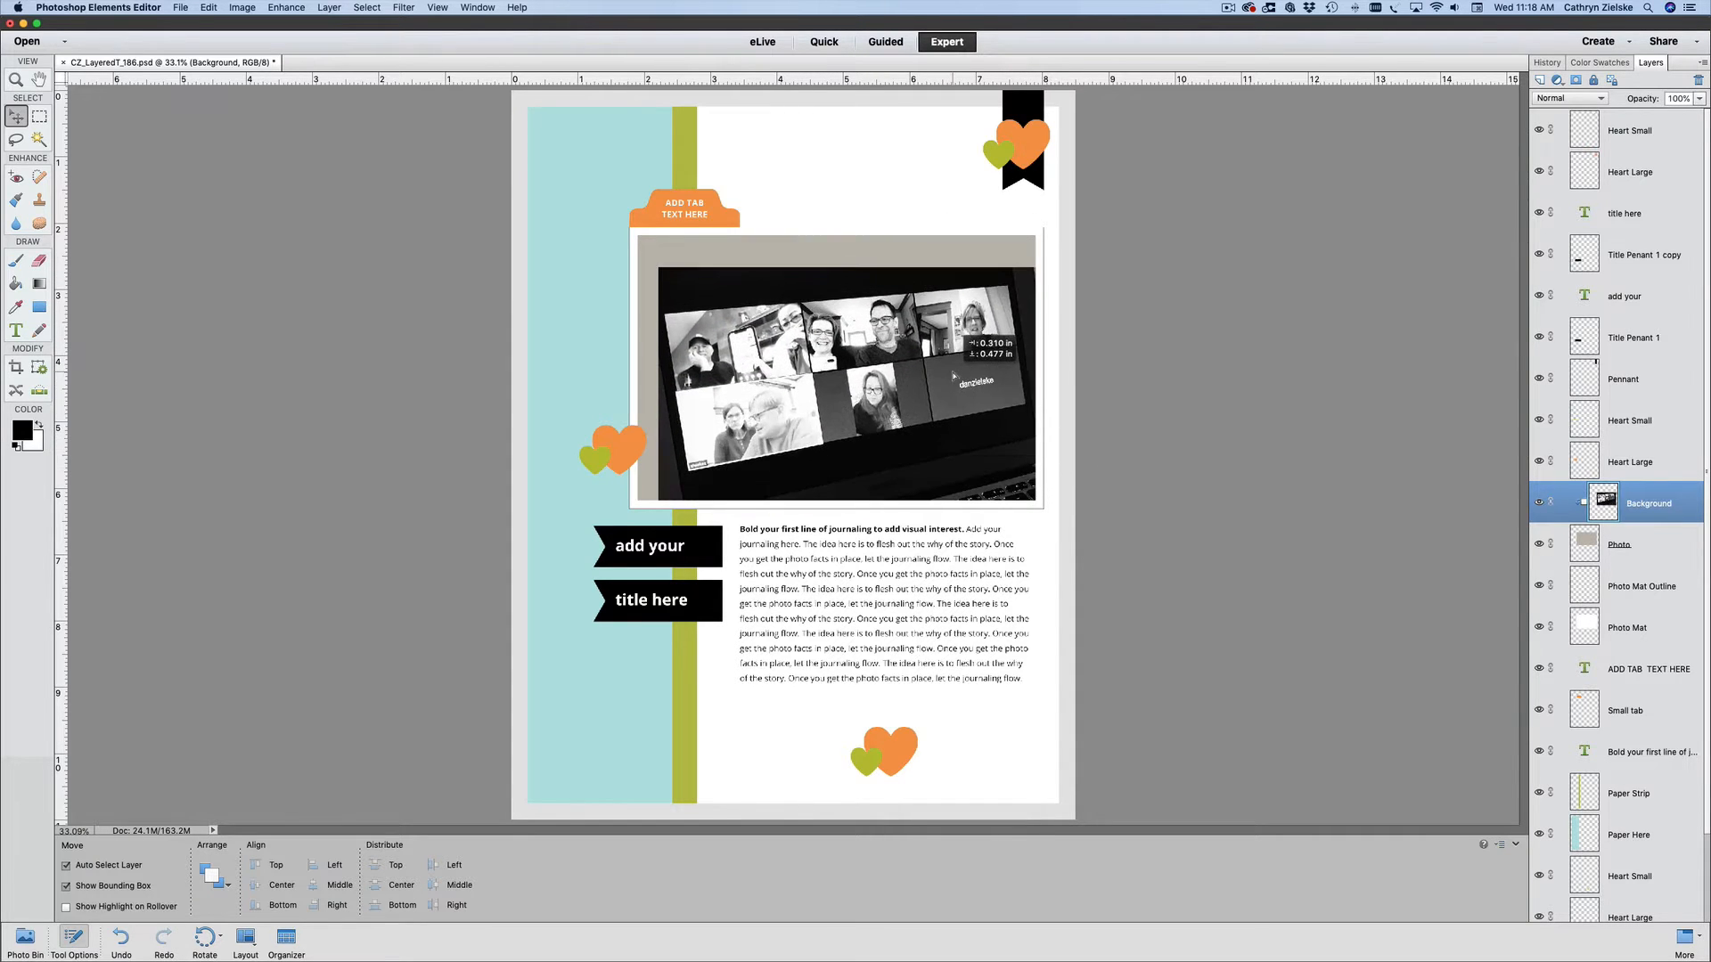
pyautogui.moveTo(659, 267); pyautogui.dragTo(588, 212)
pyautogui.press('Return')
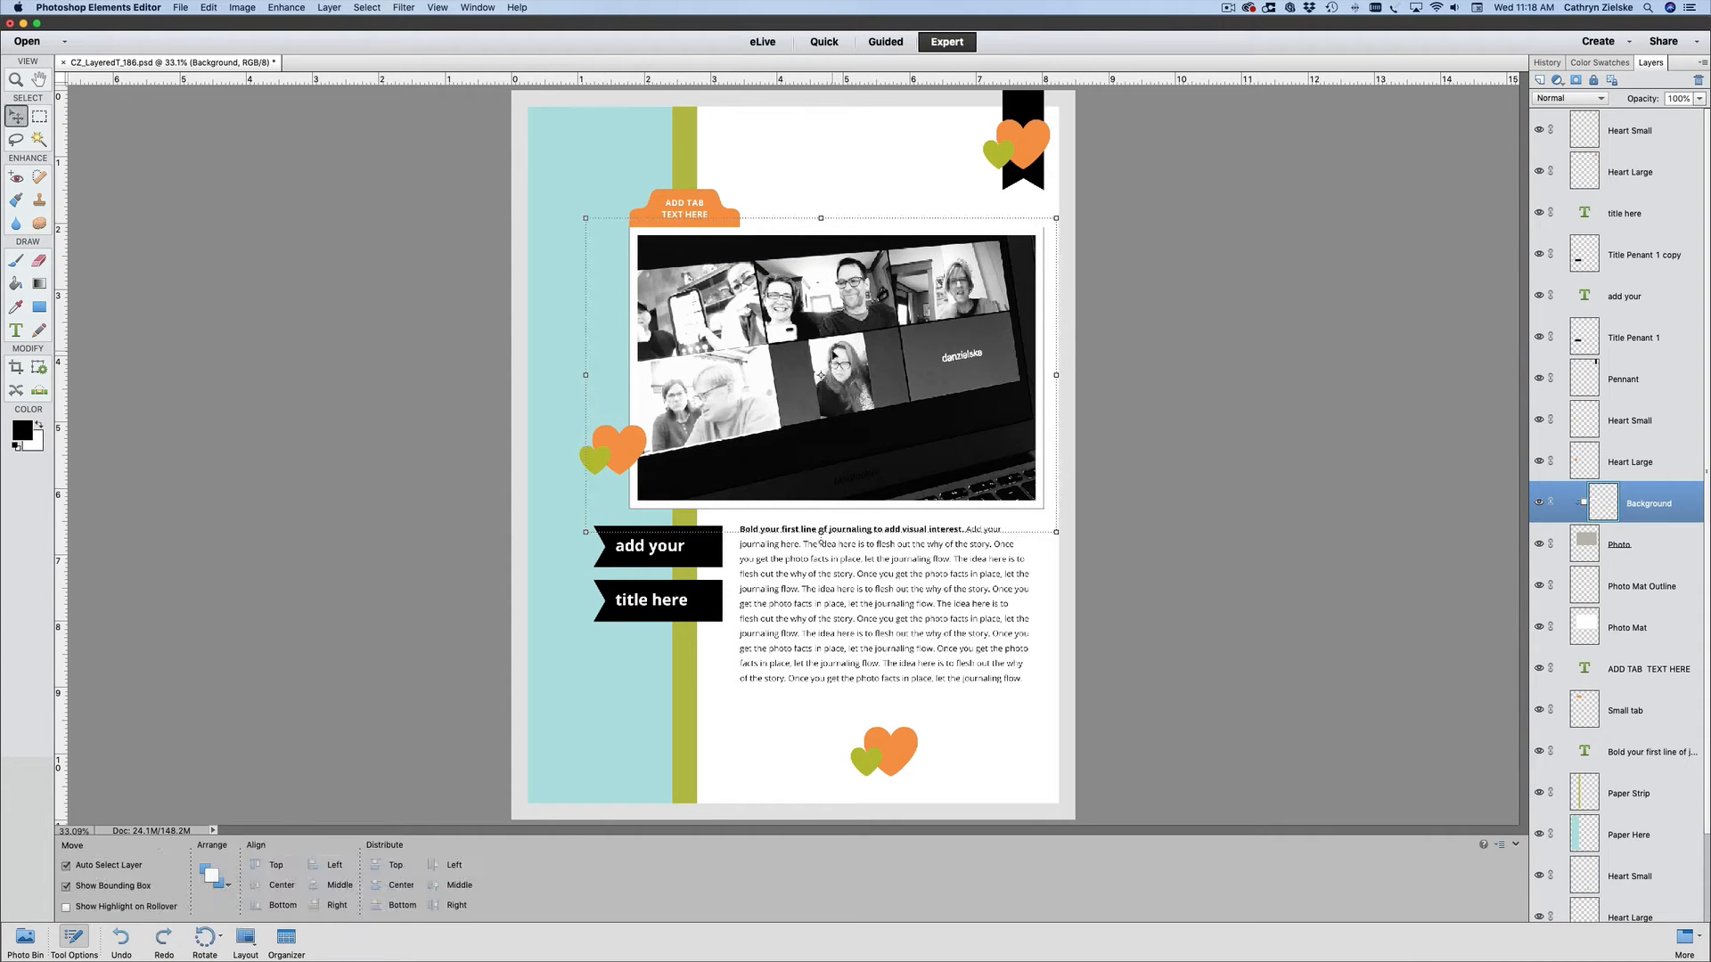
pyautogui.moveTo(837, 365)
pyautogui.mouseDown()
pyautogui.moveTo(881, 397)
pyautogui.moveTo(853, 361)
pyautogui.moveTo(846, 384)
pyautogui.mouseUp()
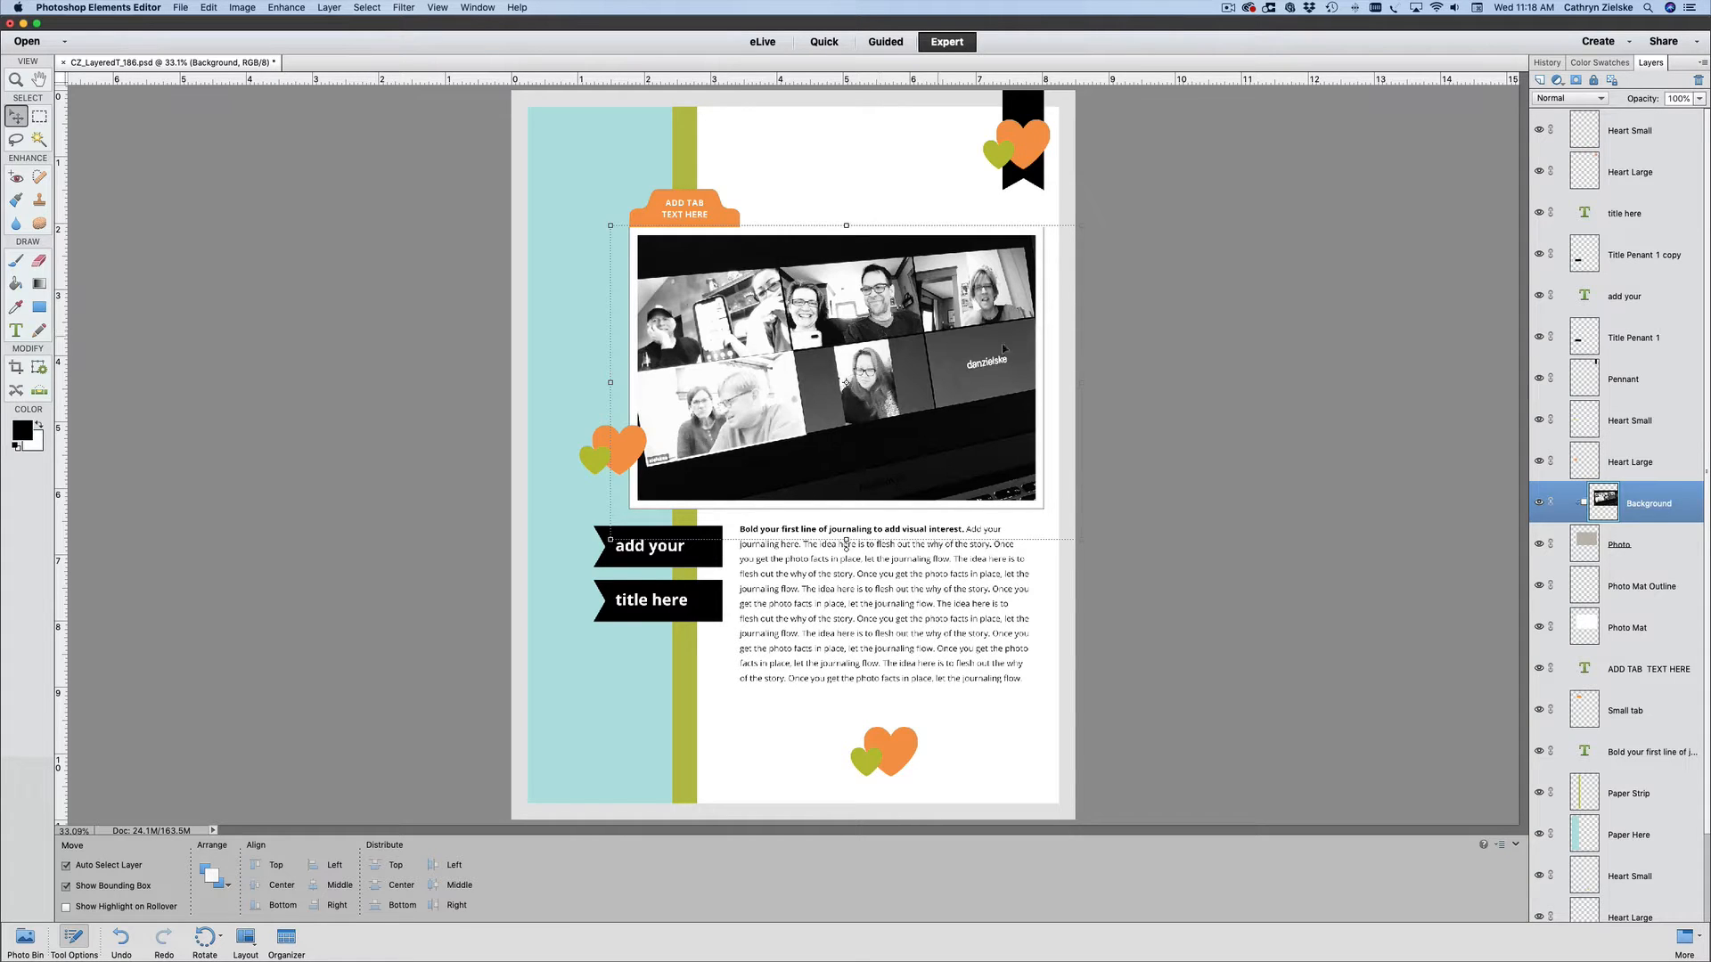
pyautogui.click(1177, 370)
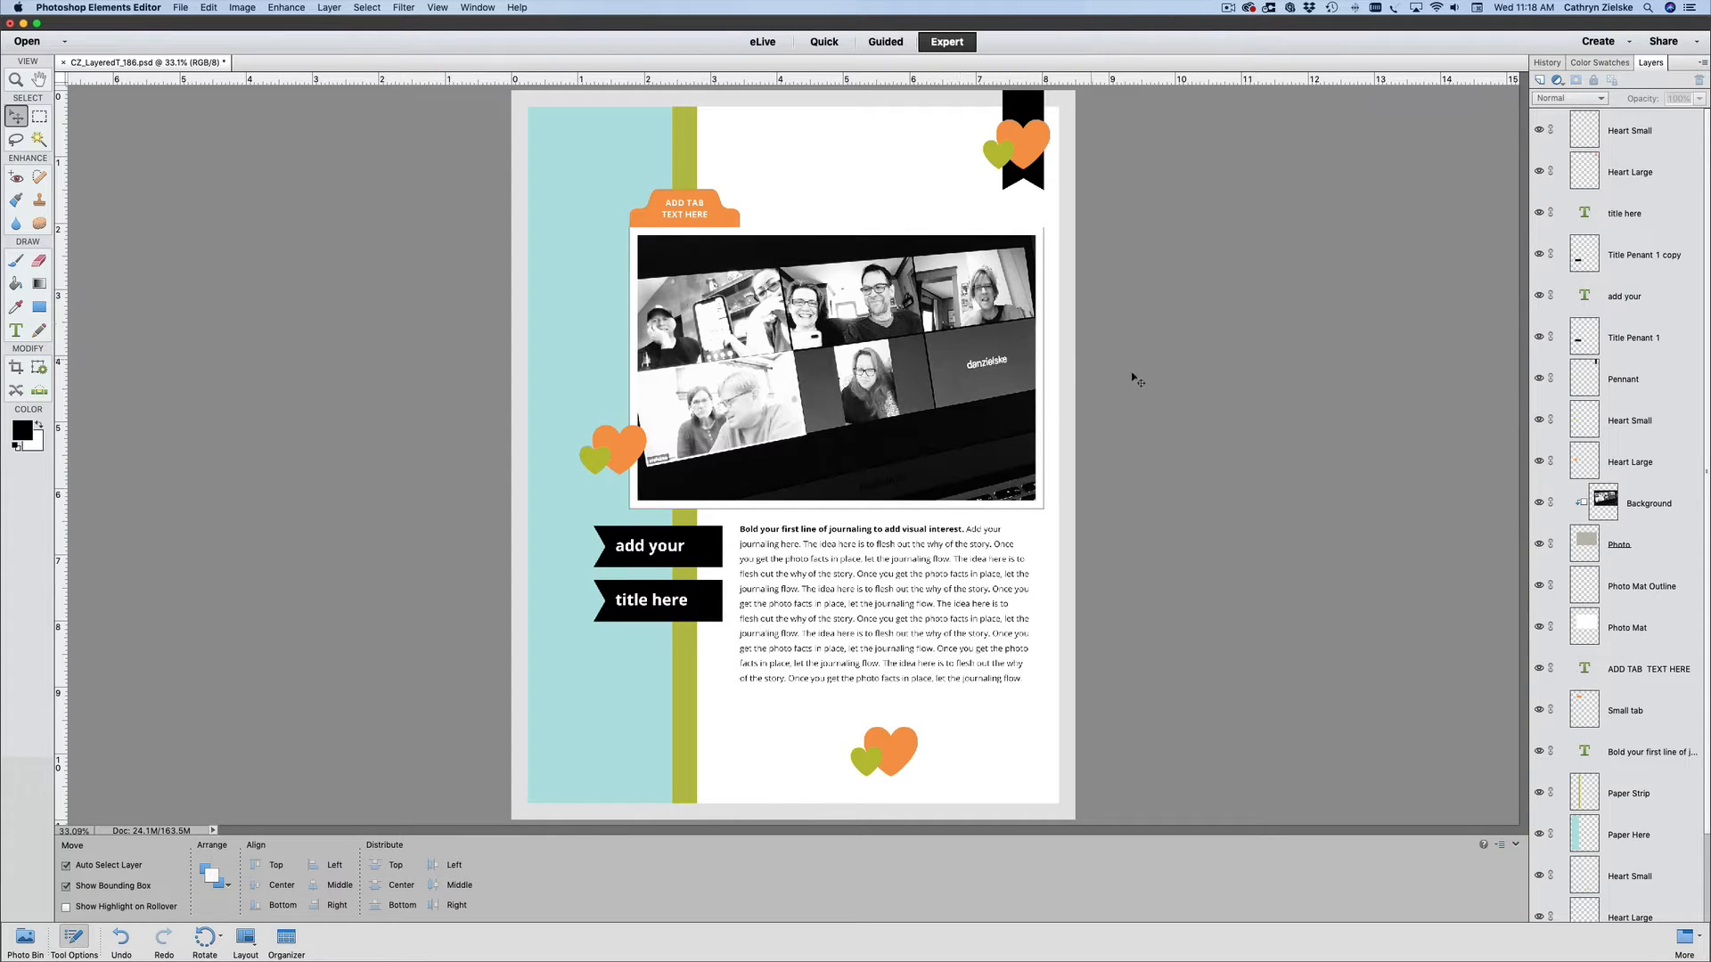
# - Open the journaling text block below the photo for text editing
pyautogui.click(898, 564)
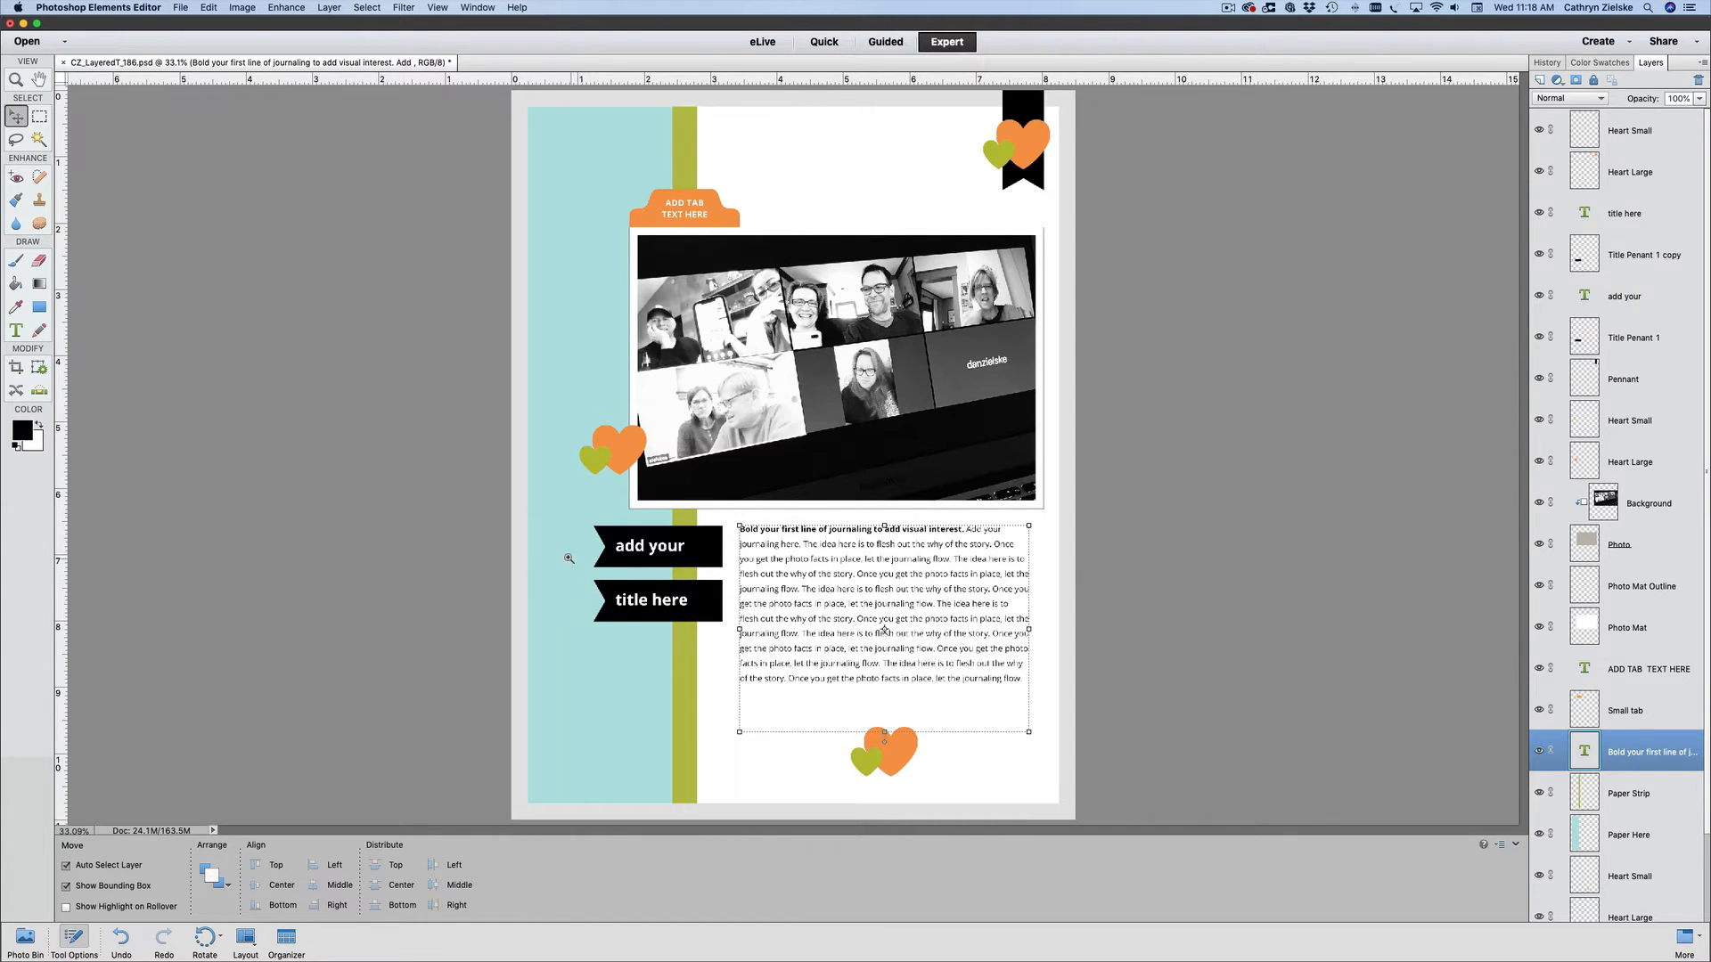
pyautogui.press('super+space')
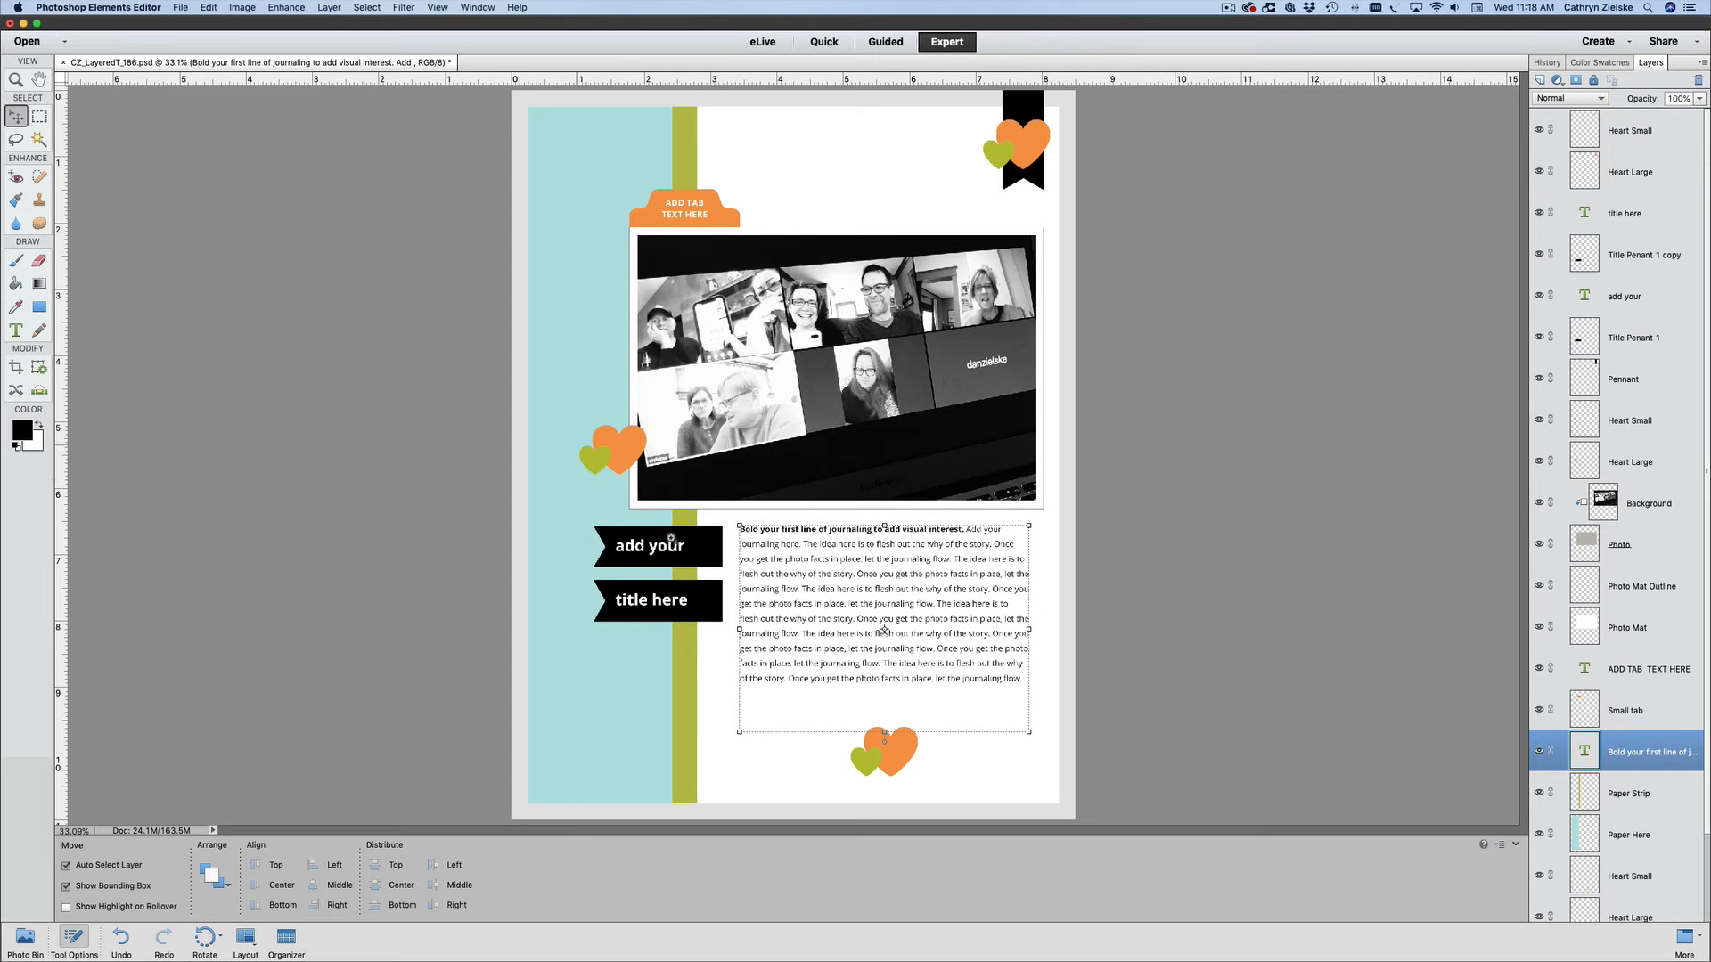
pyautogui.moveTo(671, 538); pyautogui.dragTo(1171, 801)
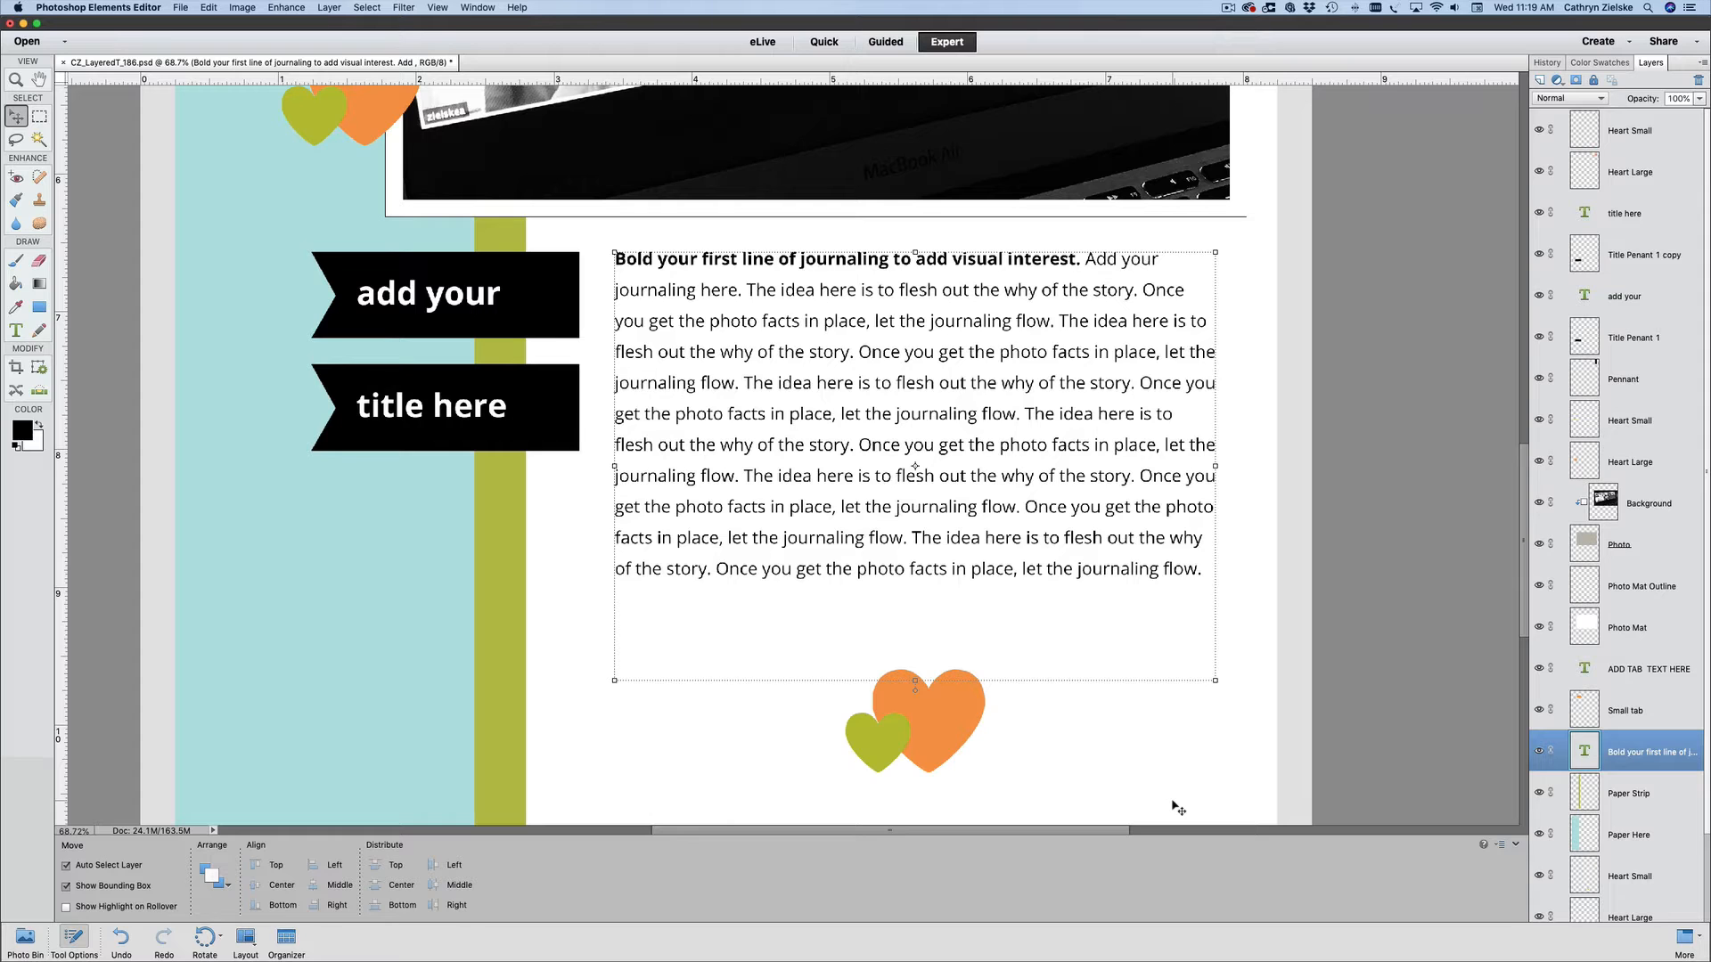
pyautogui.doubleClick(816, 329)
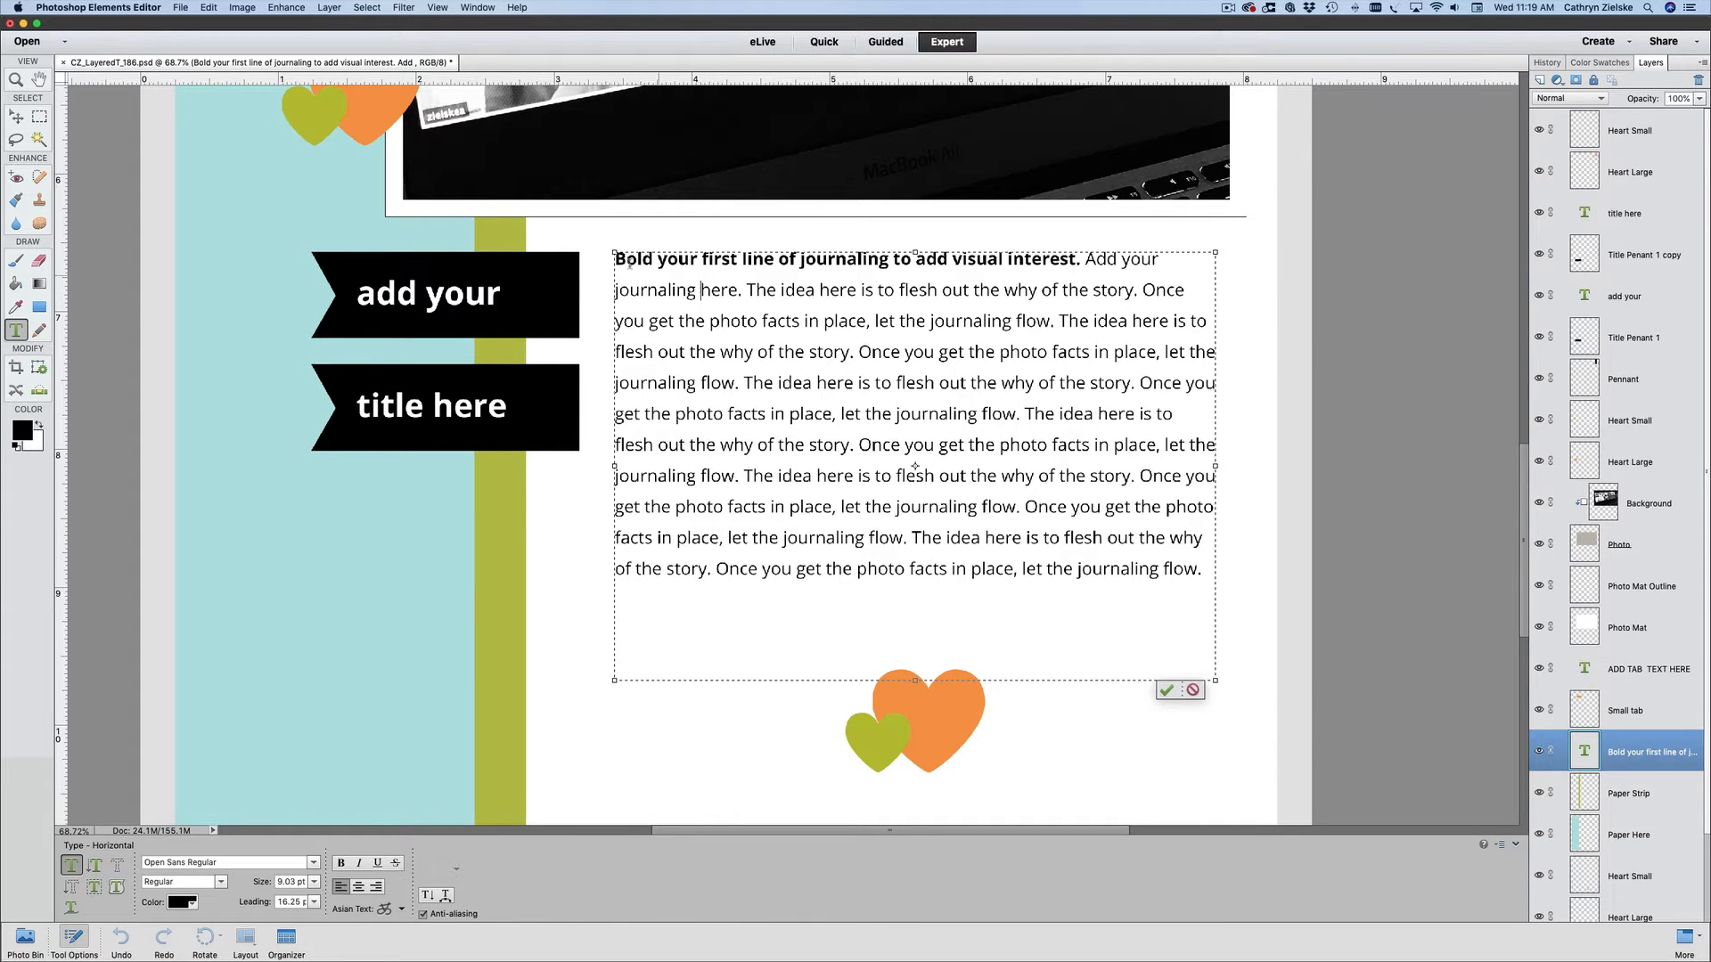
pyautogui.moveTo(629, 290); pyautogui.dragTo(976, 541)
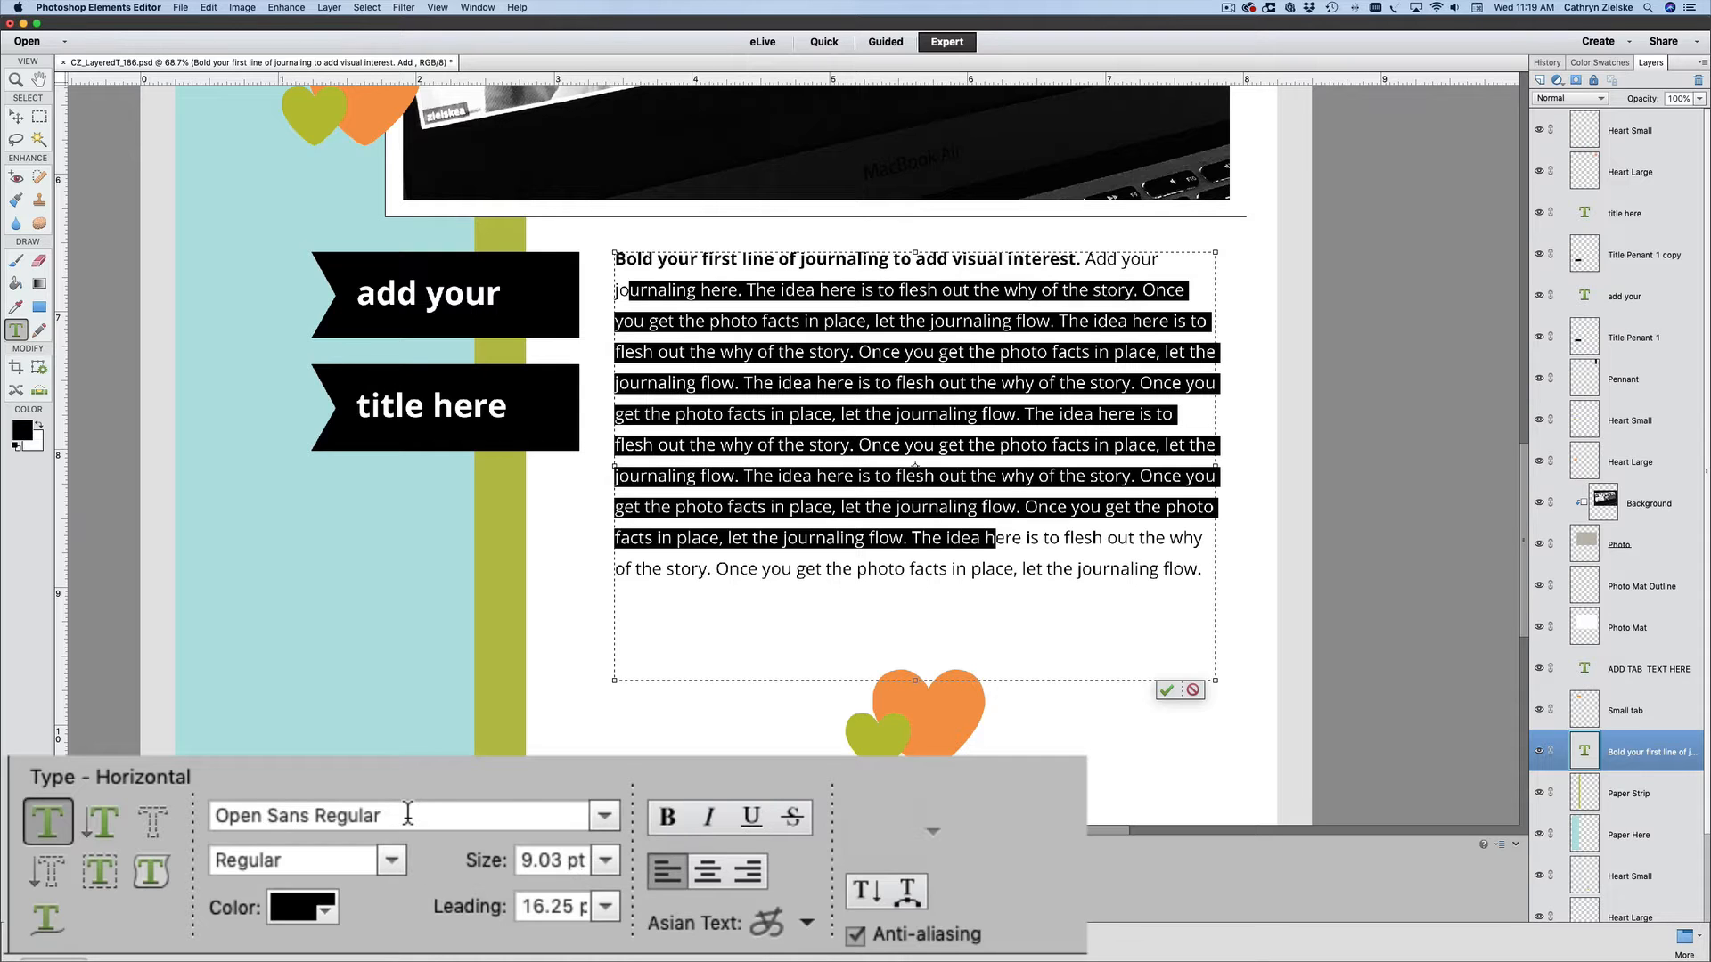
pyautogui.click(930, 507)
pyautogui.click(1085, 551)
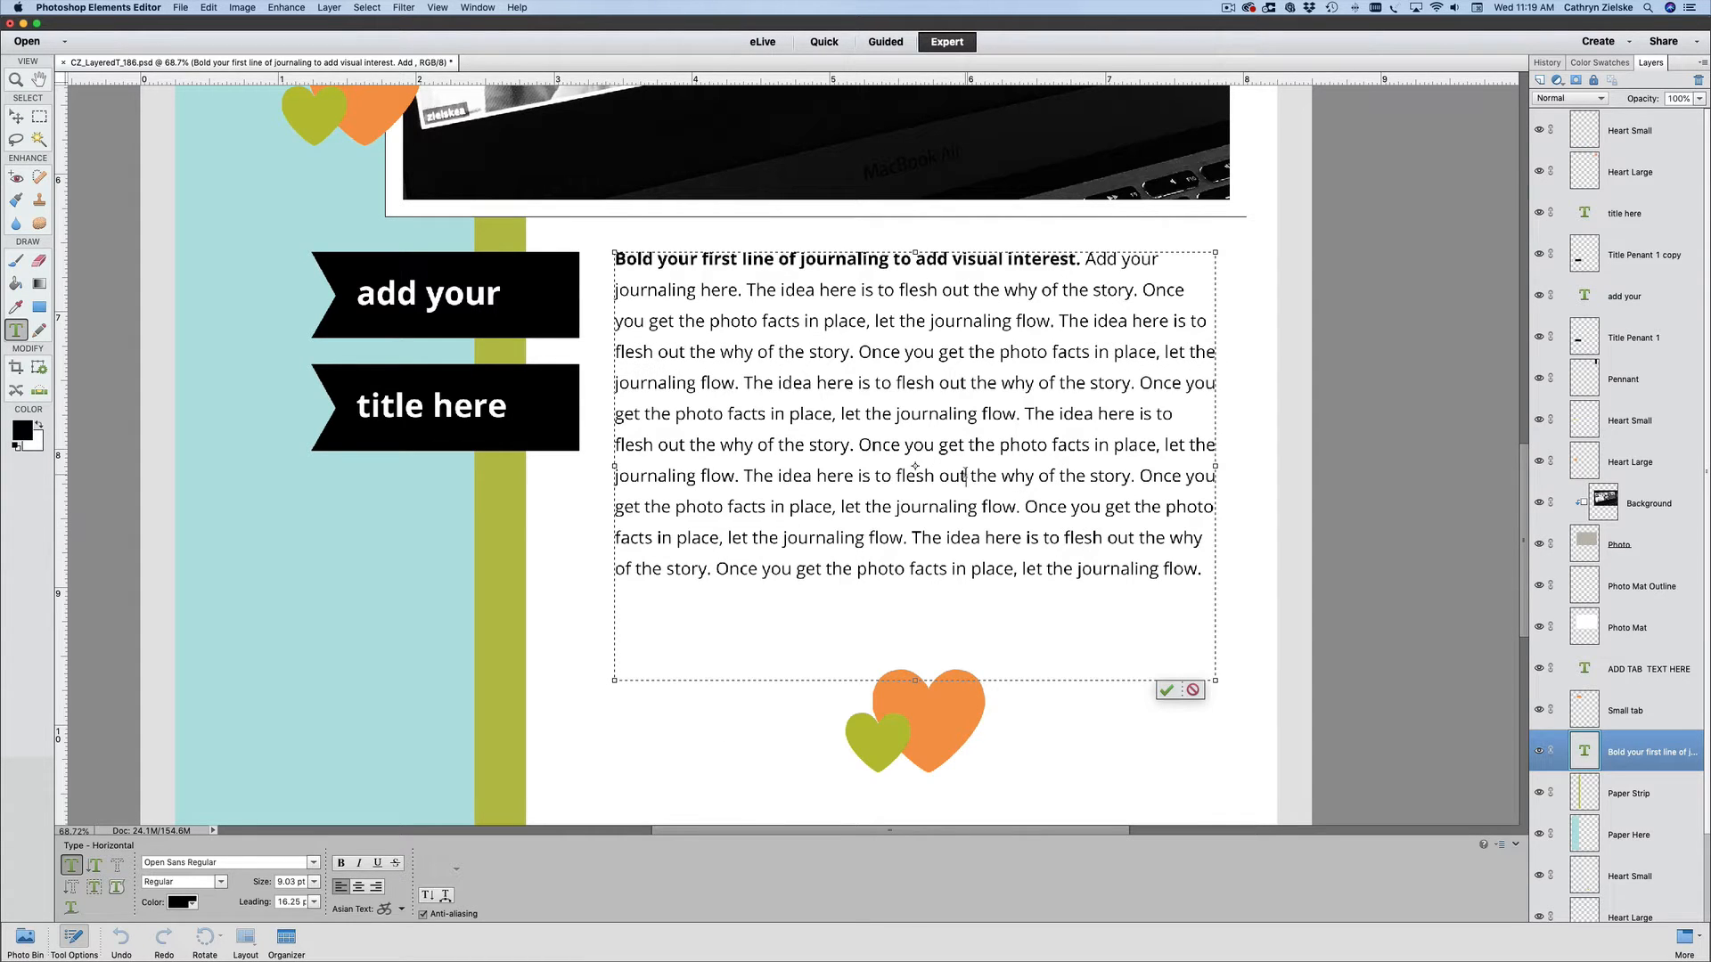
# - Set the font of the entire journaling text to Avenir 55 Roman and commit the edit
pyautogui.press('super')
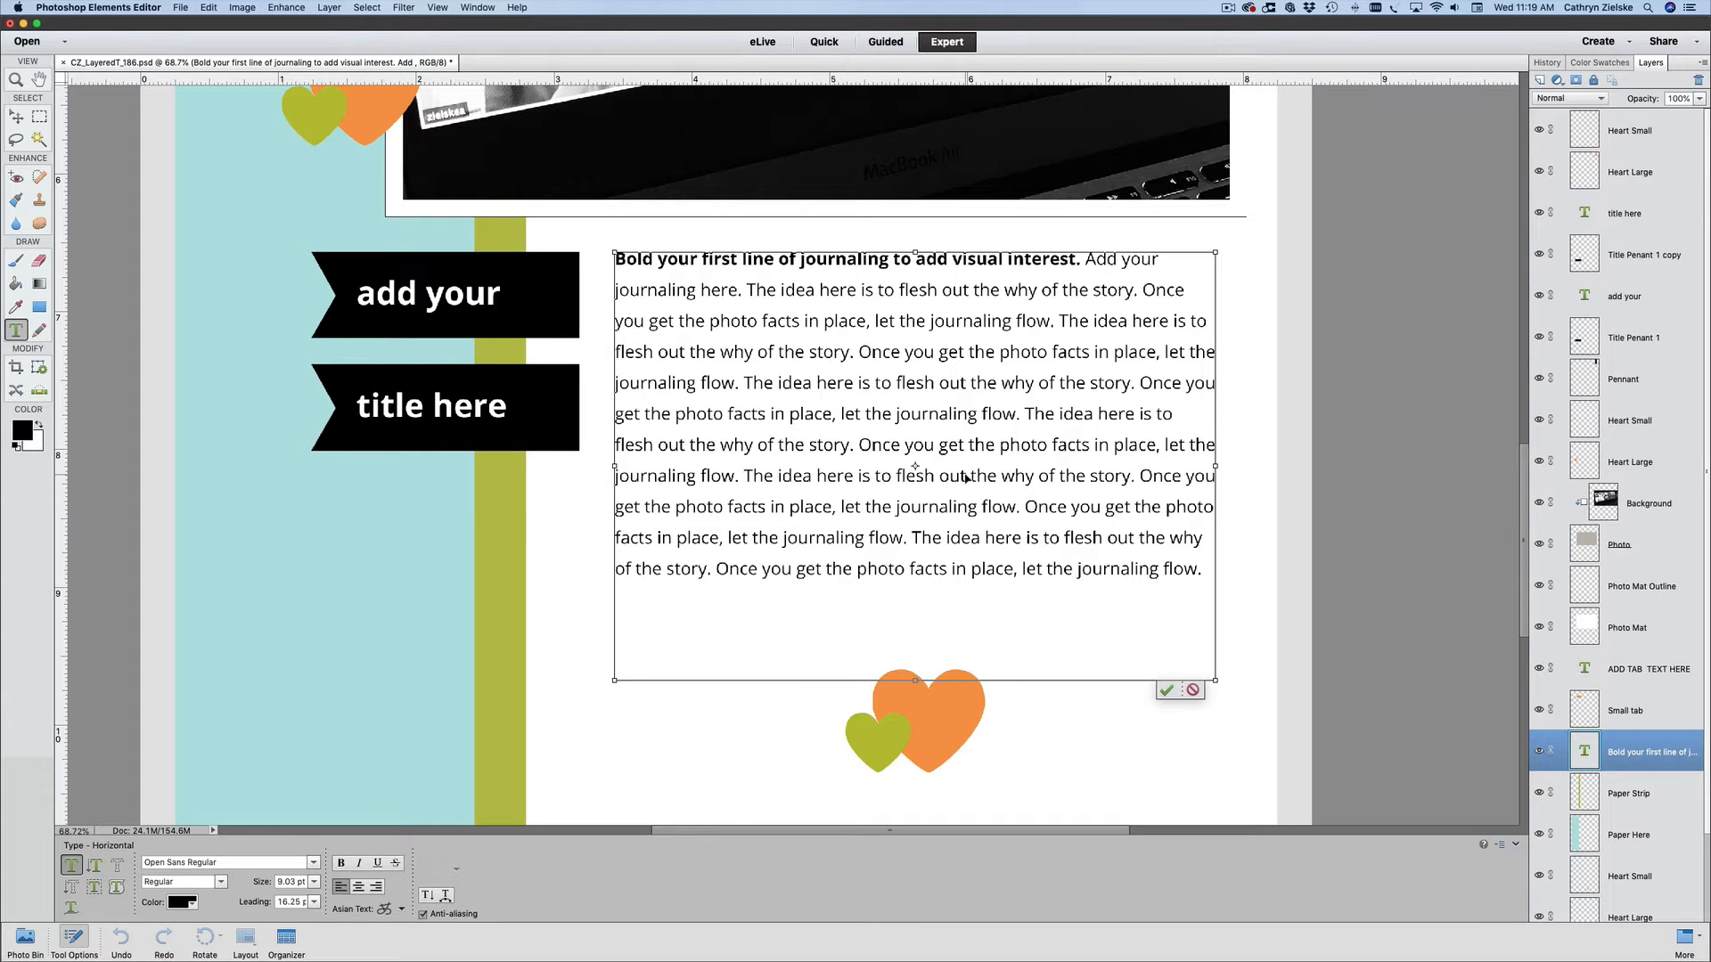
pyautogui.press('super+a')
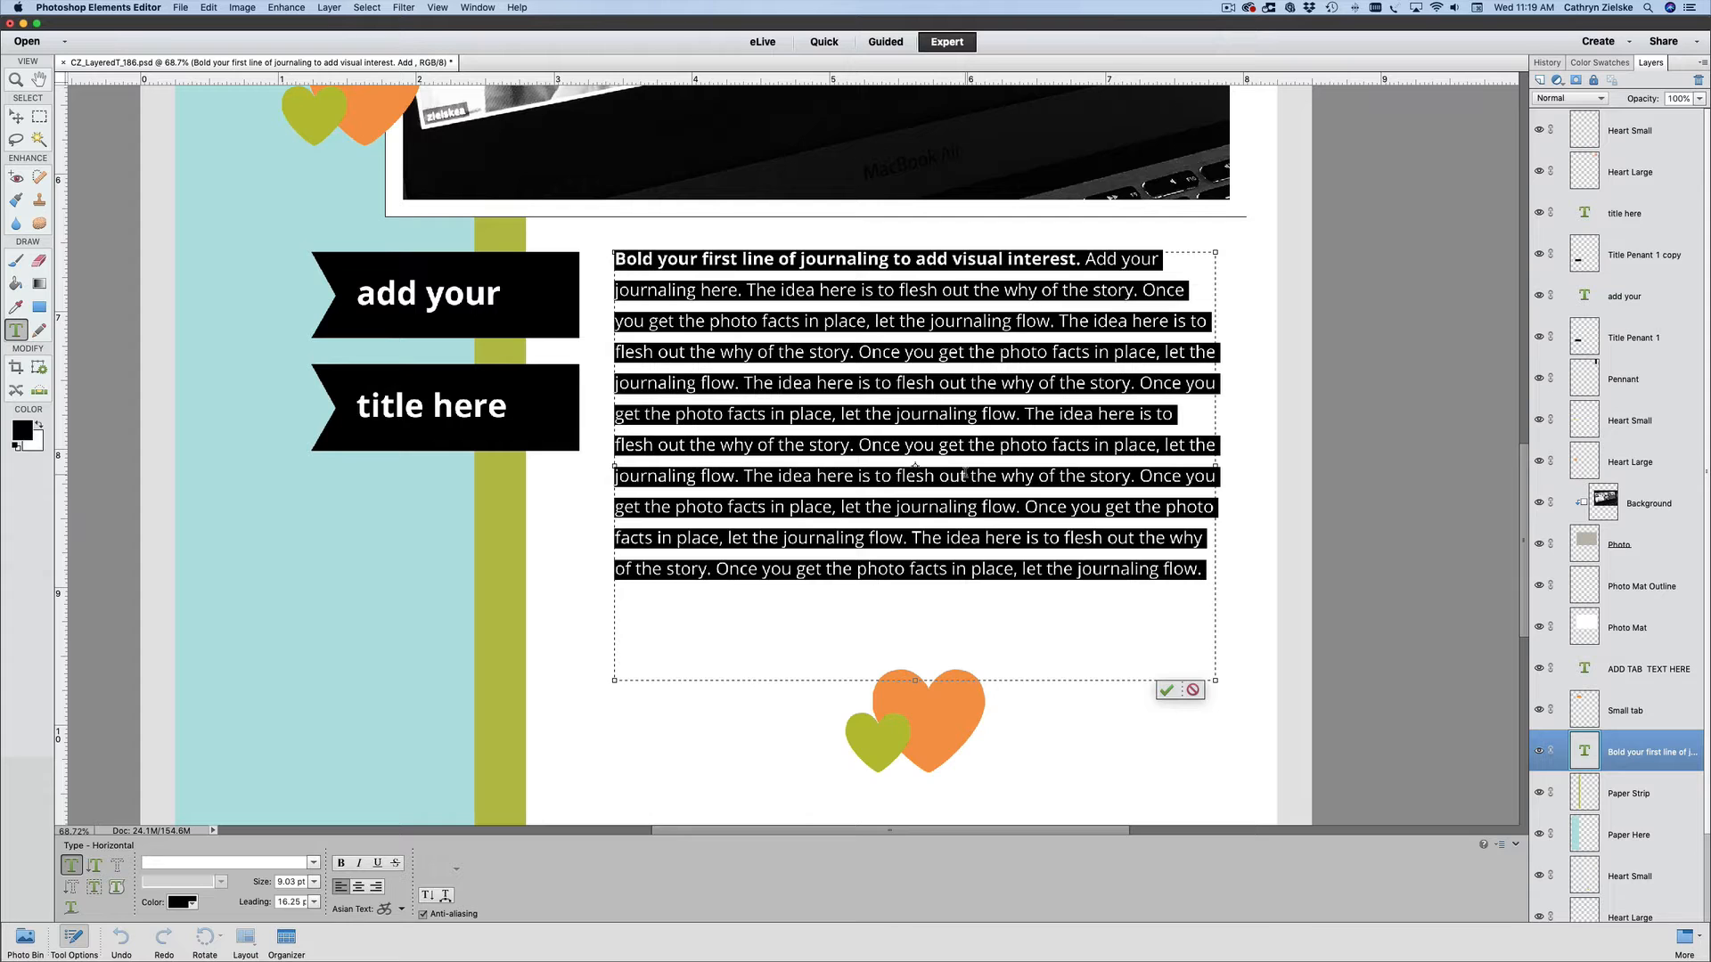
pyautogui.click(1206, 570)
pyautogui.moveTo(1206, 571); pyautogui.dragTo(602, 216)
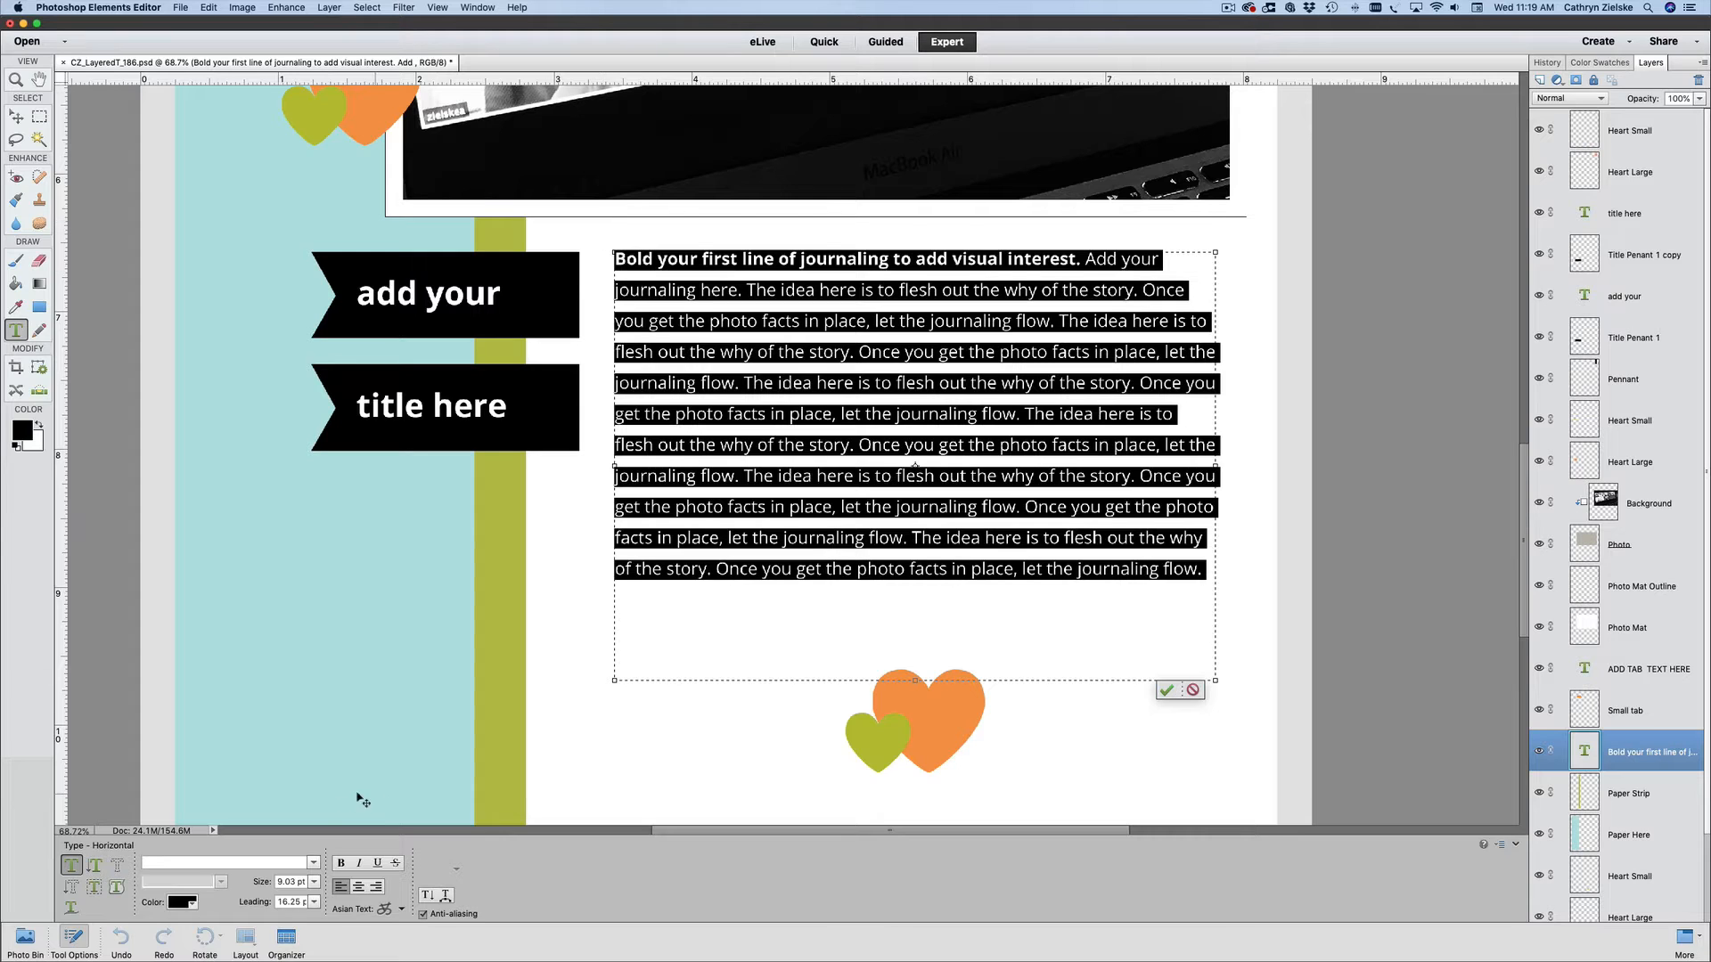
pyautogui.click(193, 861)
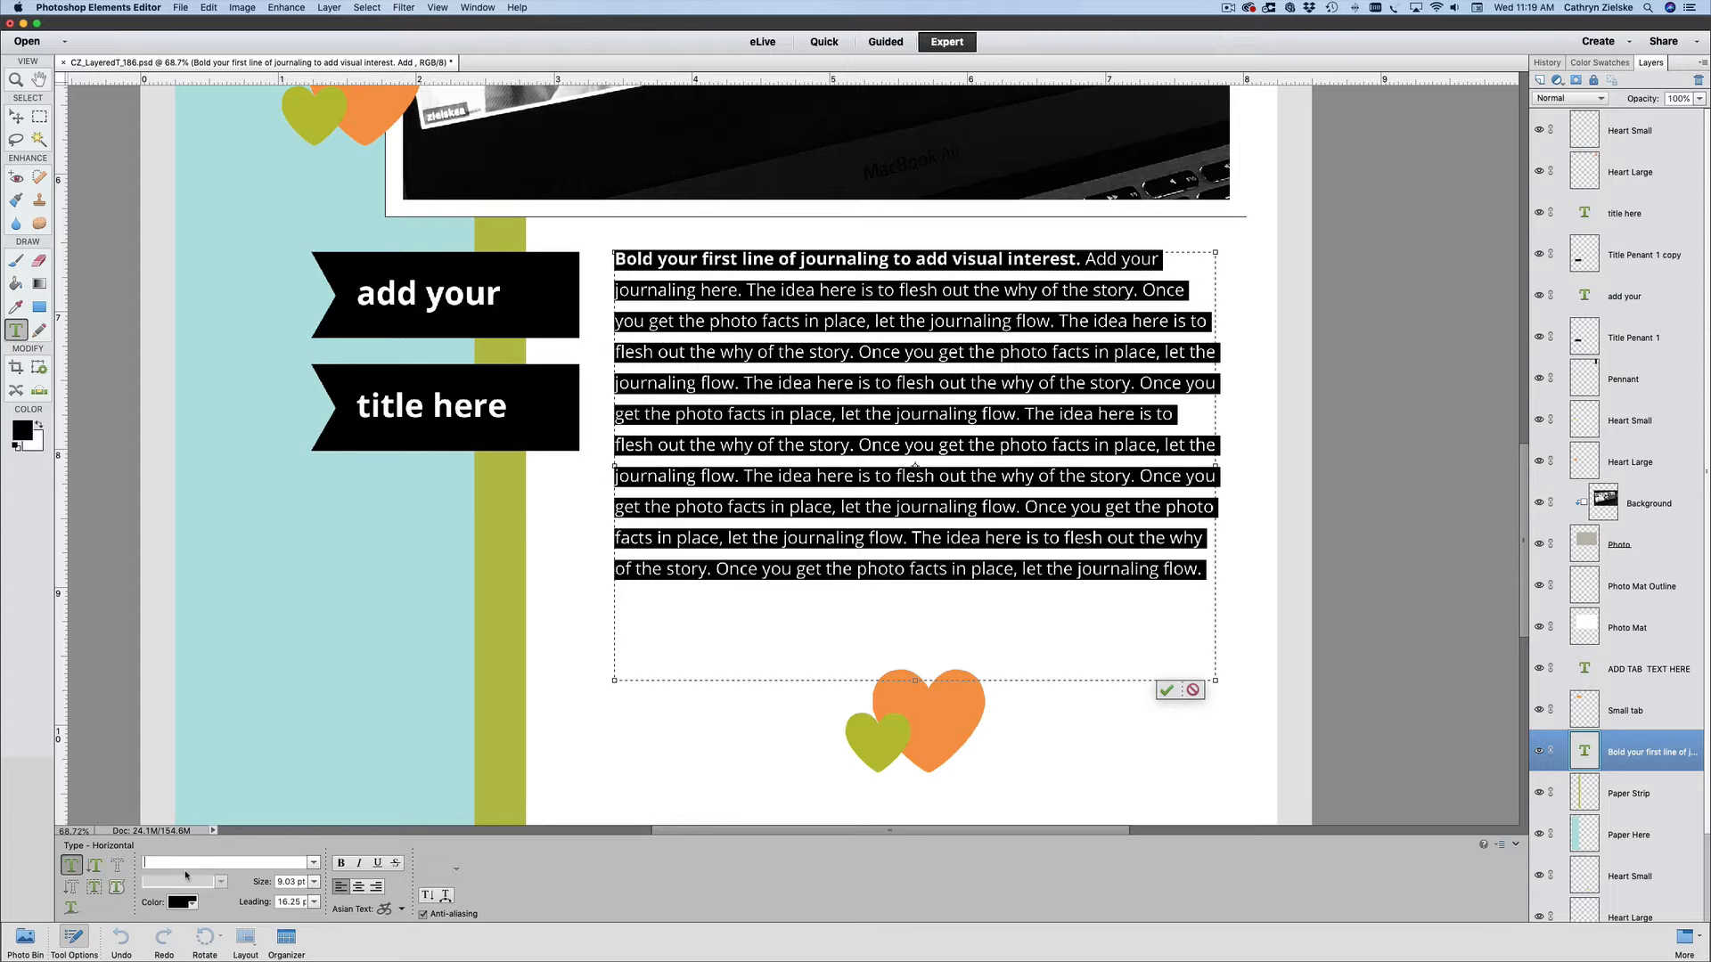
pyautogui.write('Avem')
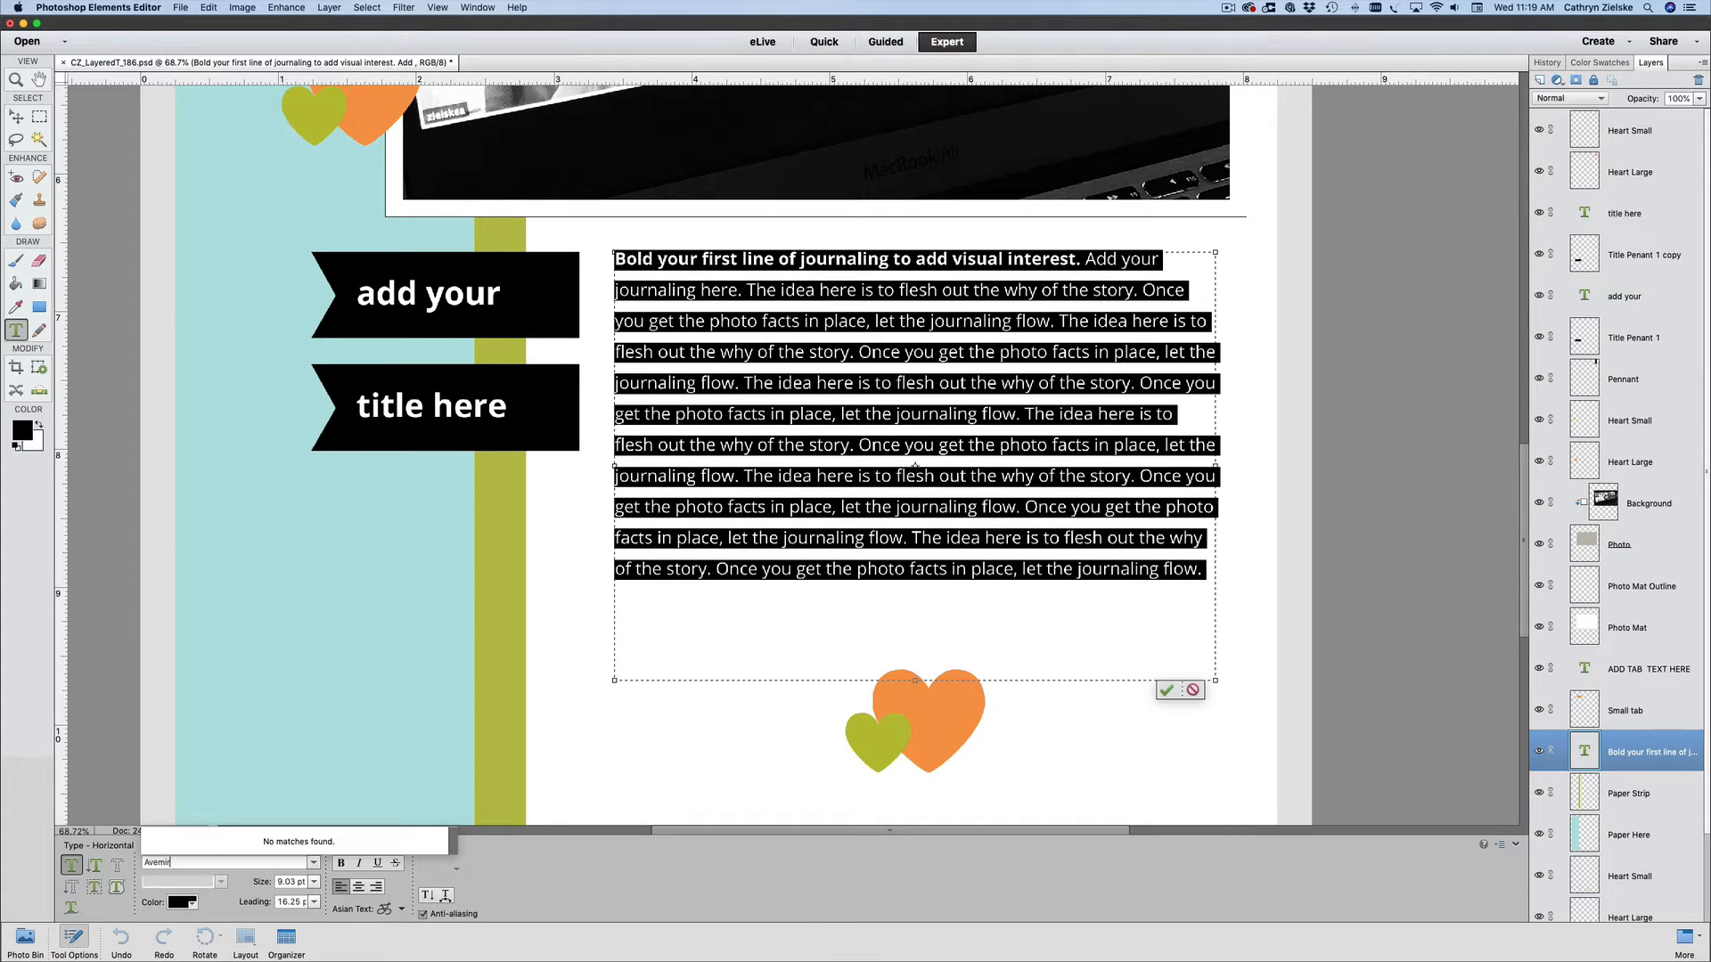
pyautogui.press('BackSpace')
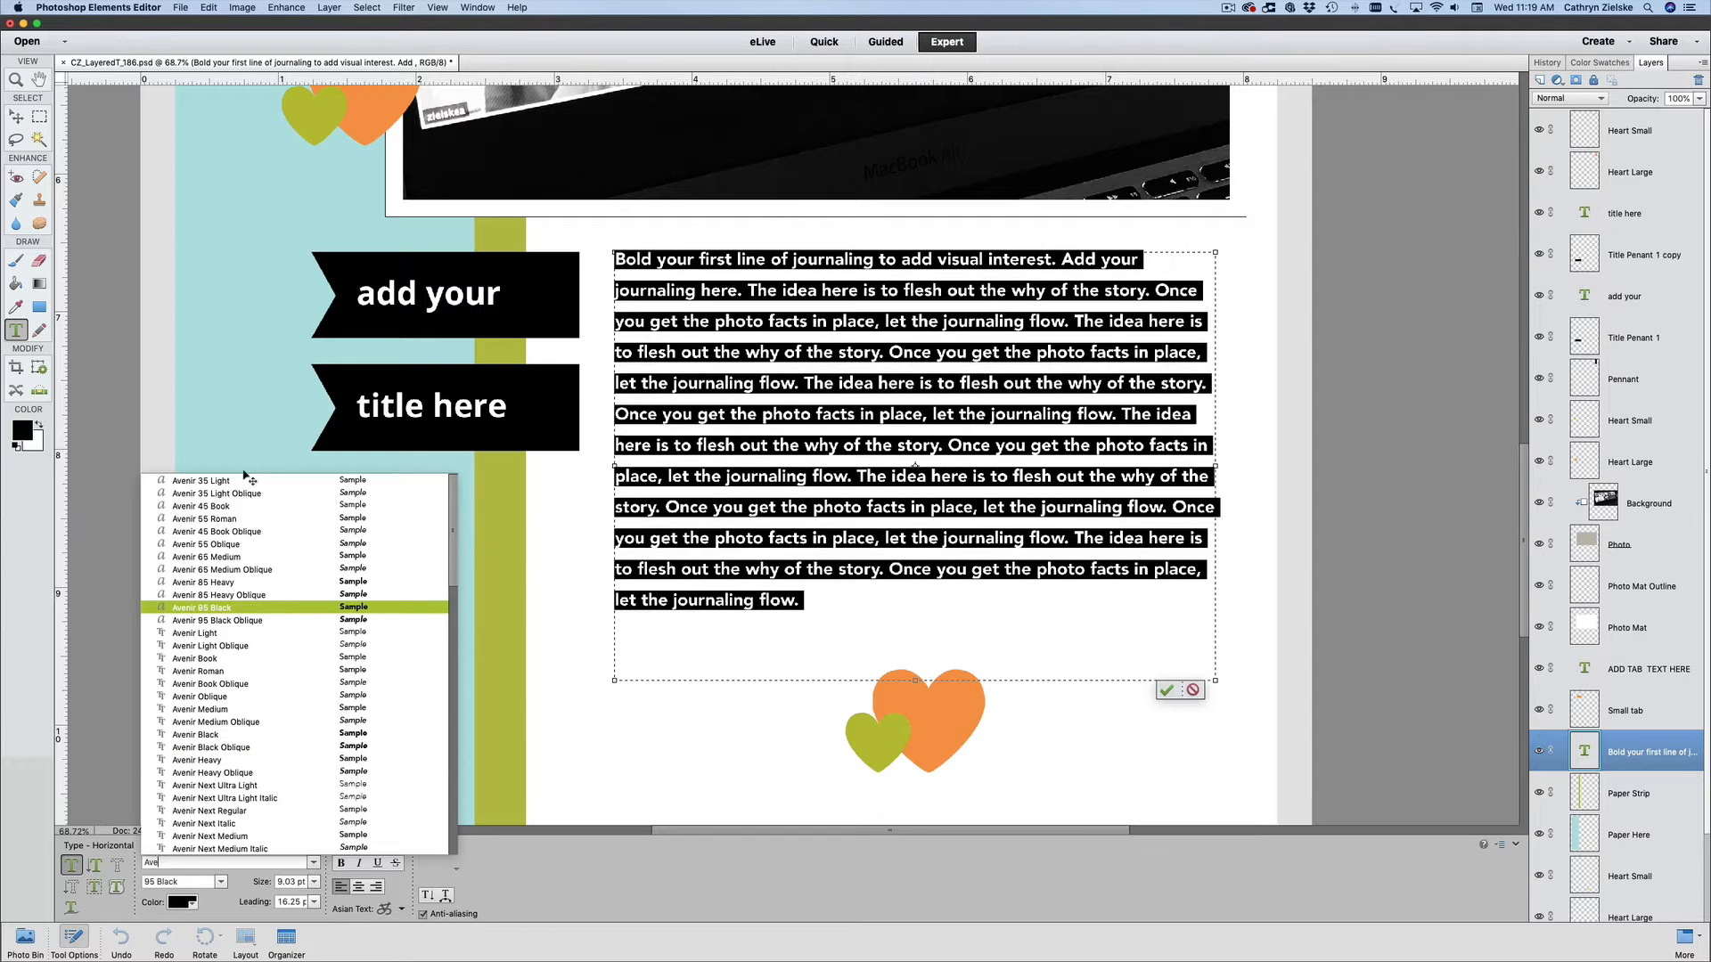
pyautogui.click(222, 524)
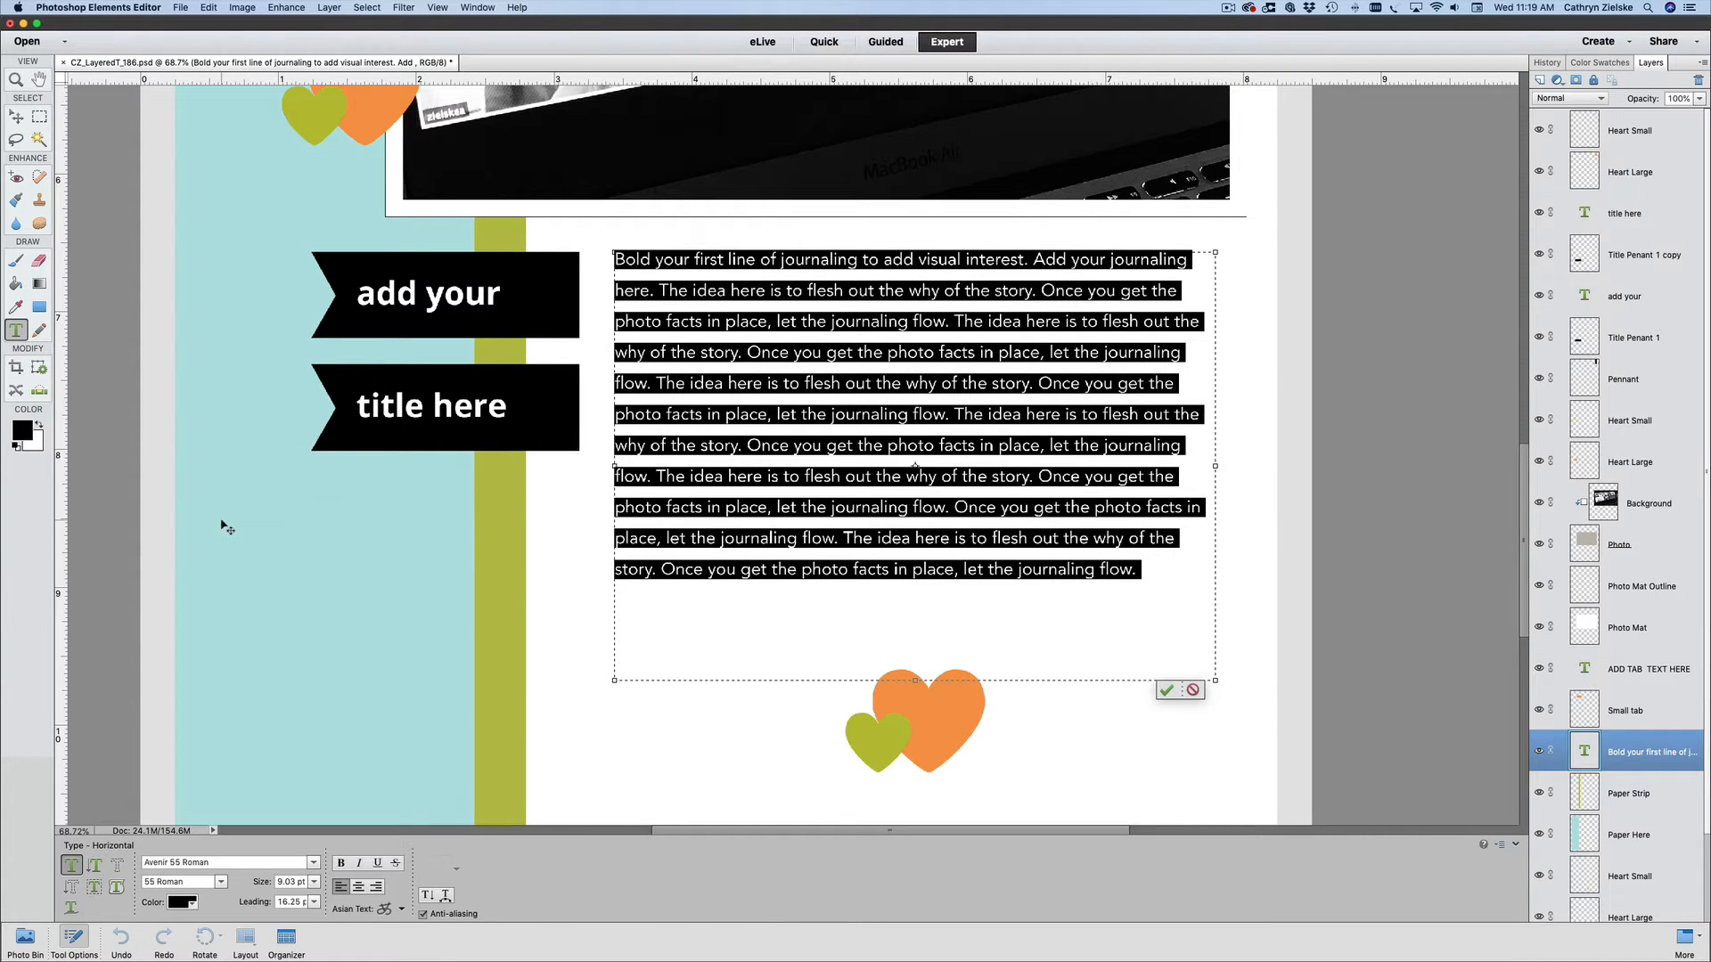
pyautogui.click(1167, 690)
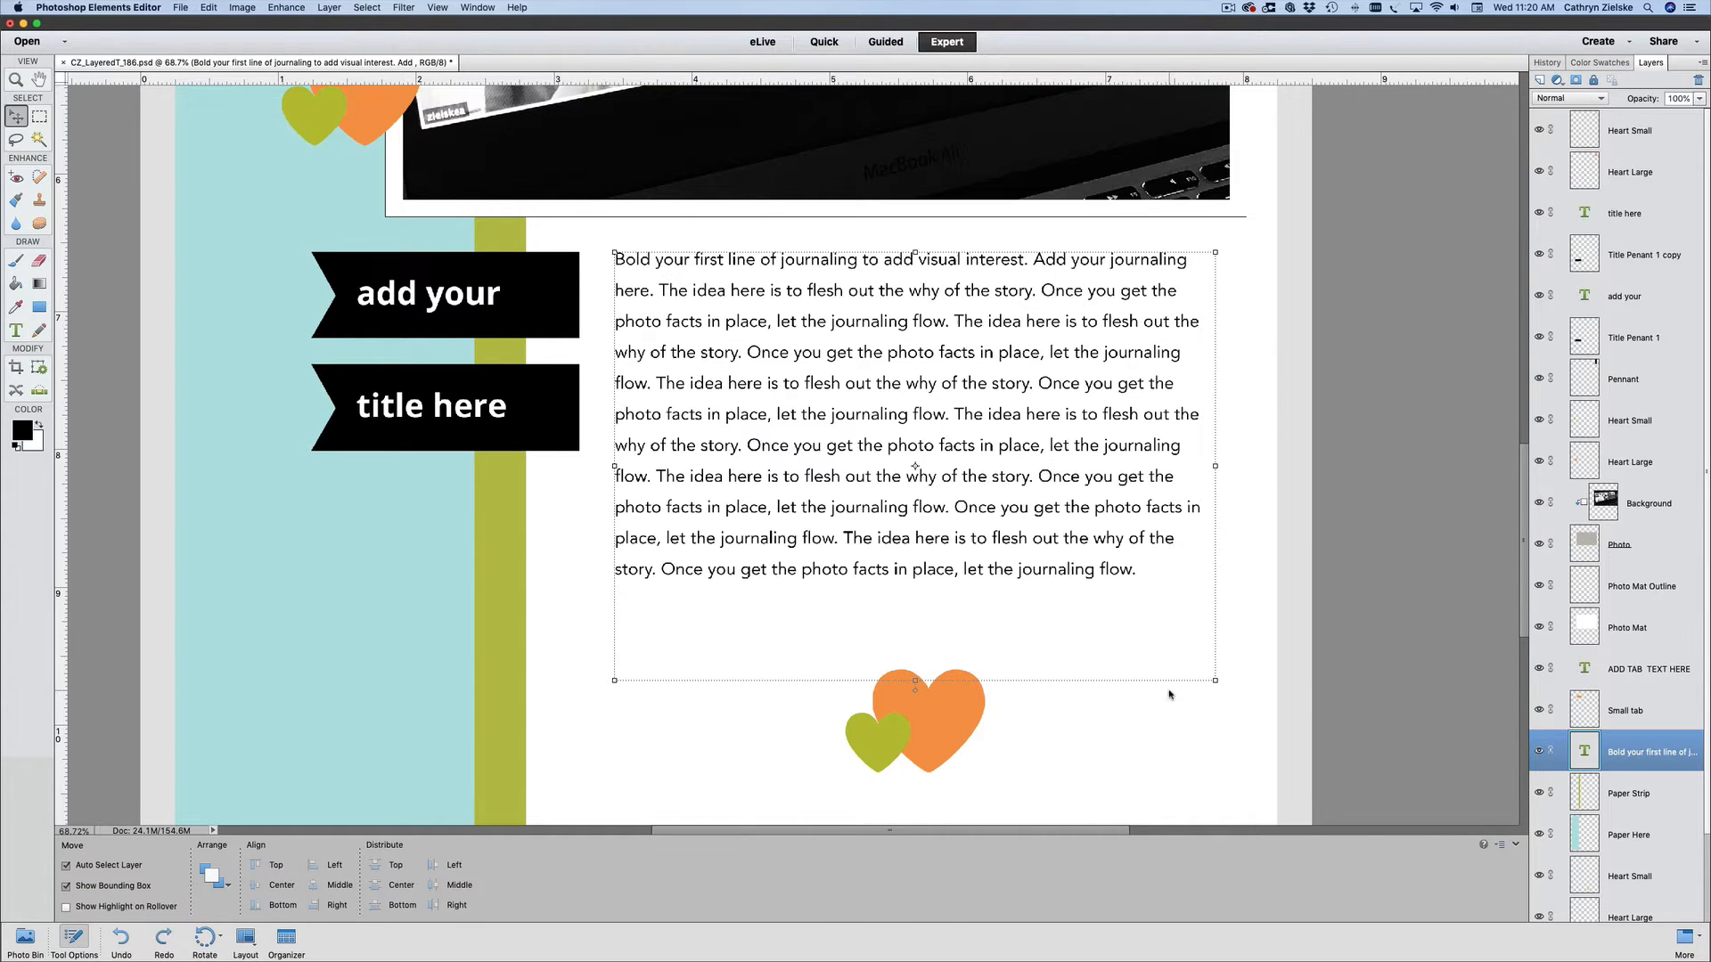
# - Try Faux Bold on the first sentence of the journaling text, and undo the edit
pyautogui.tripleClick(1043, 416)
pyautogui.moveTo(1029, 261); pyautogui.dragTo(614, 260)
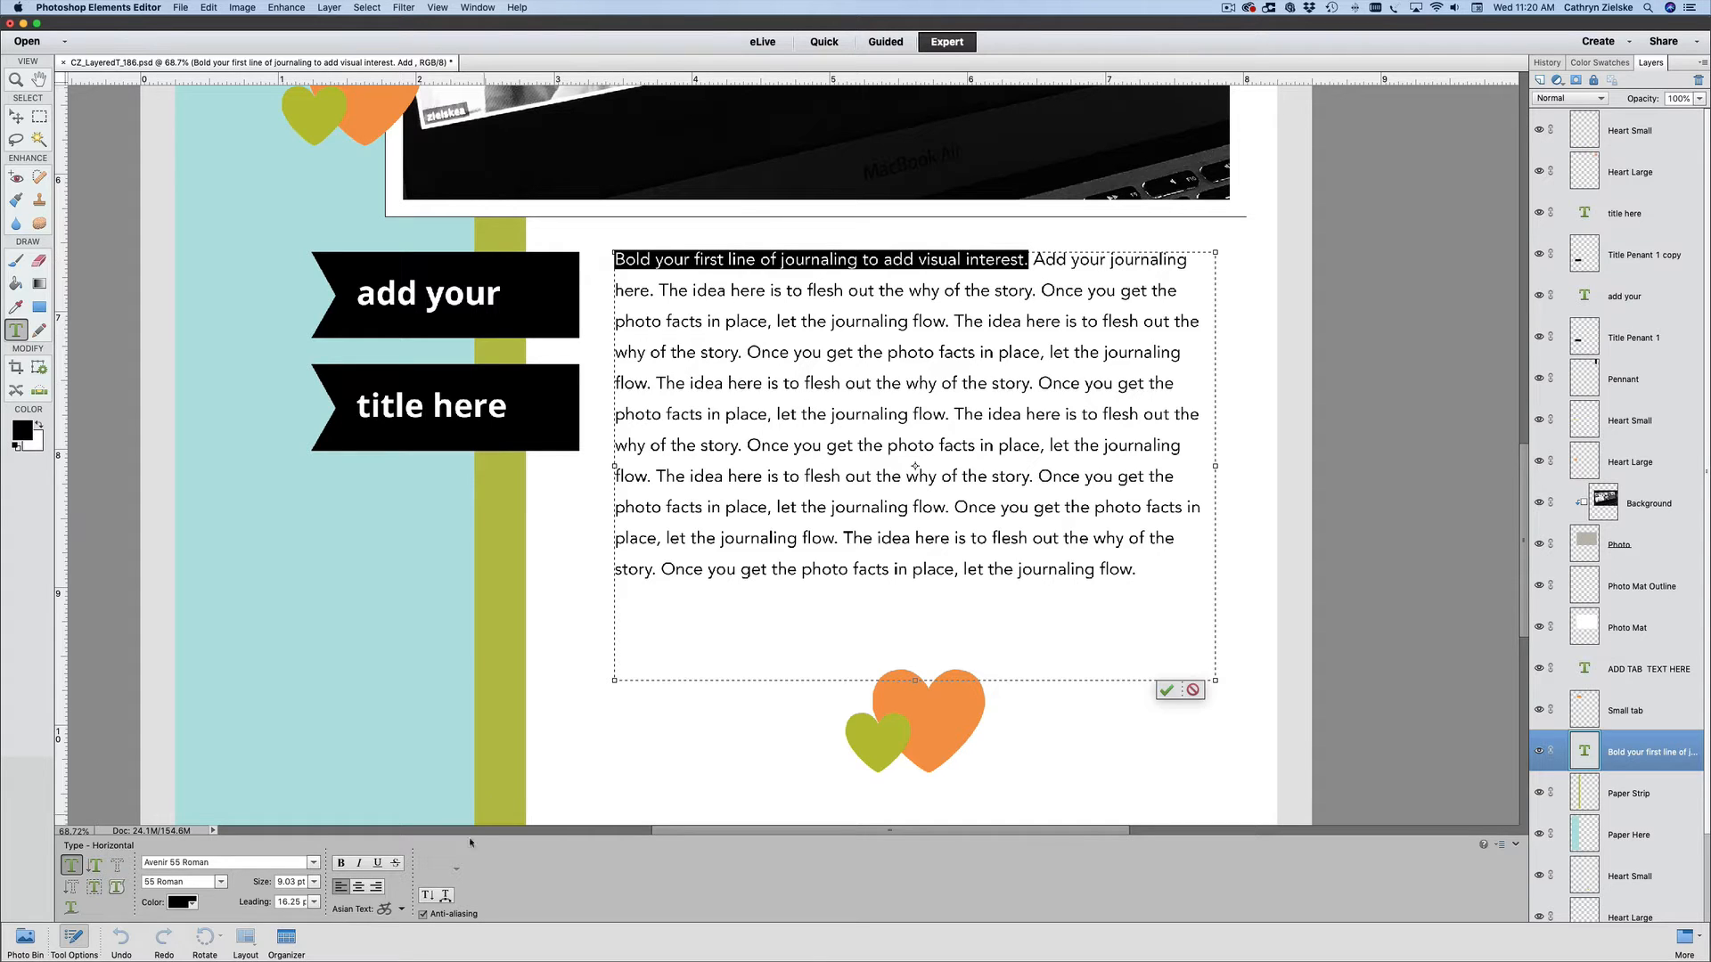
pyautogui.click(339, 864)
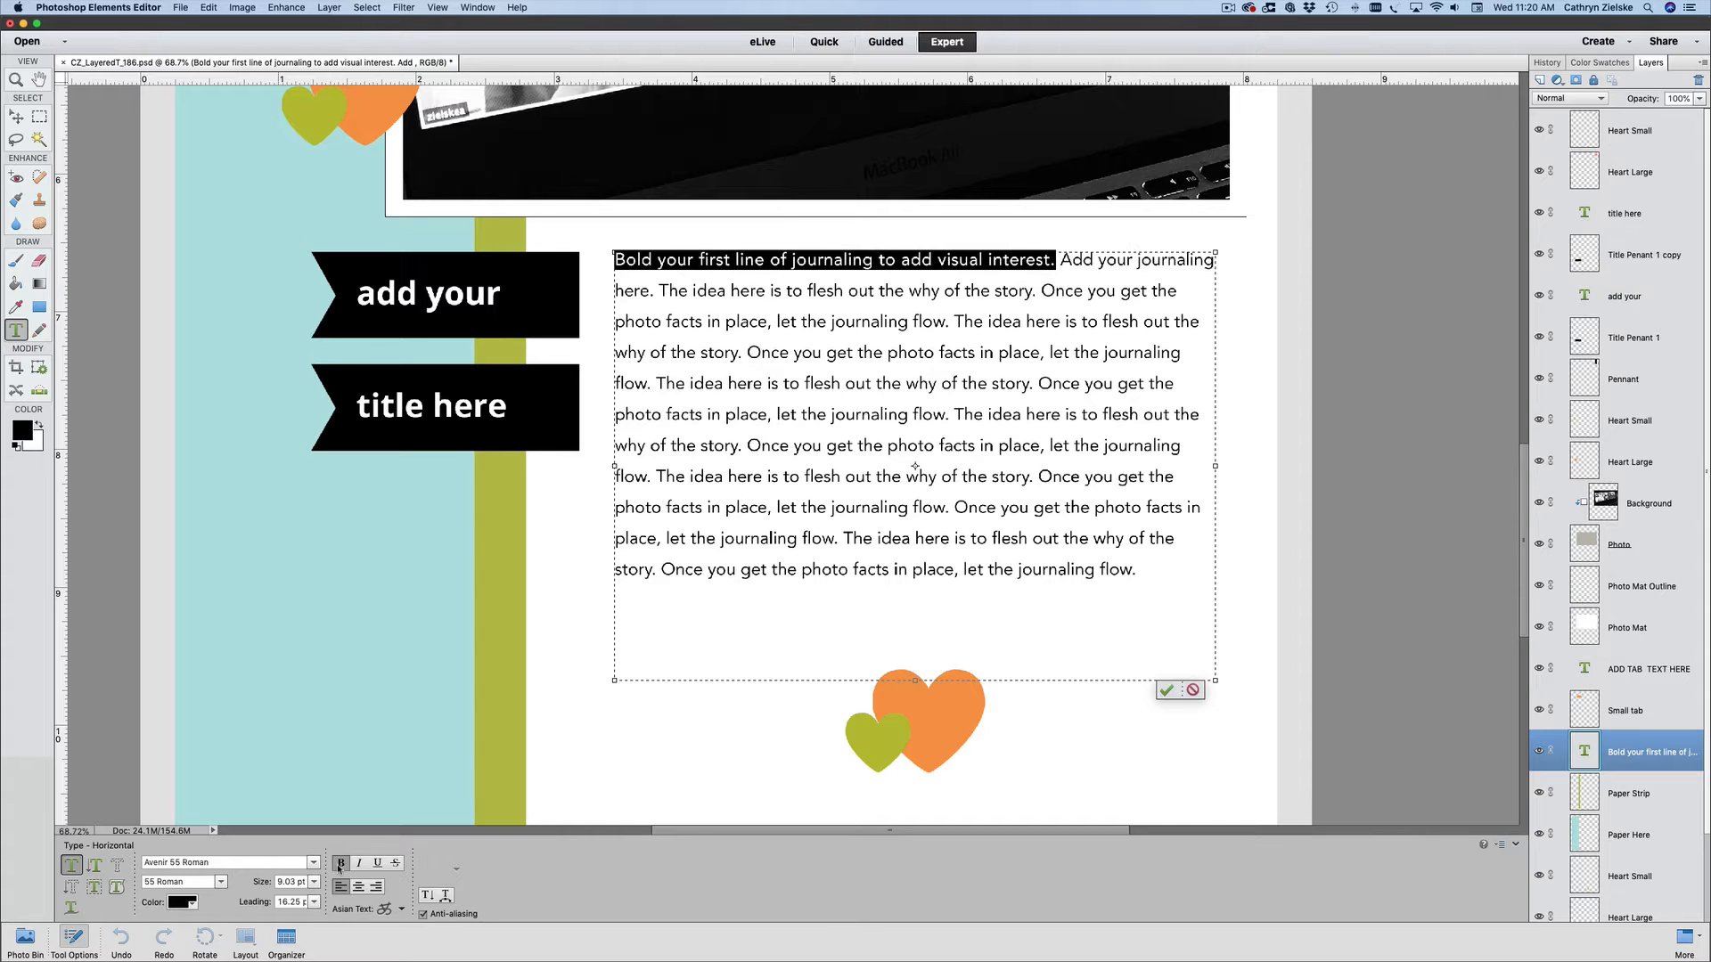
pyautogui.click(1166, 690)
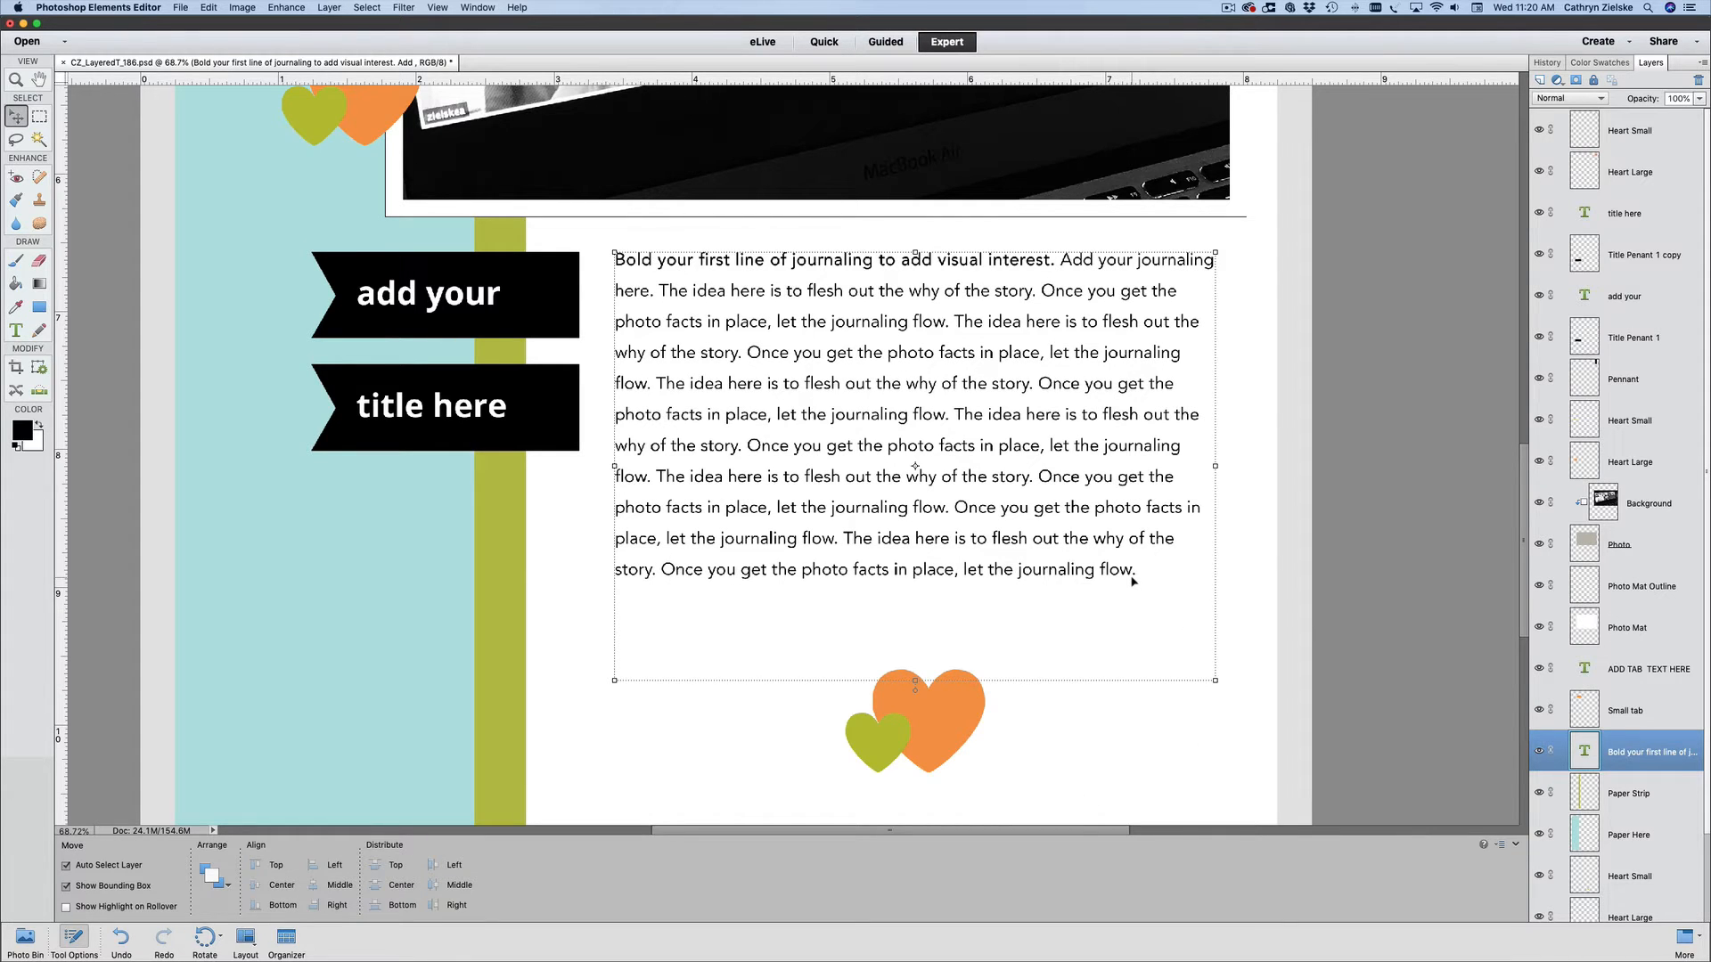
pyautogui.press('super+z')
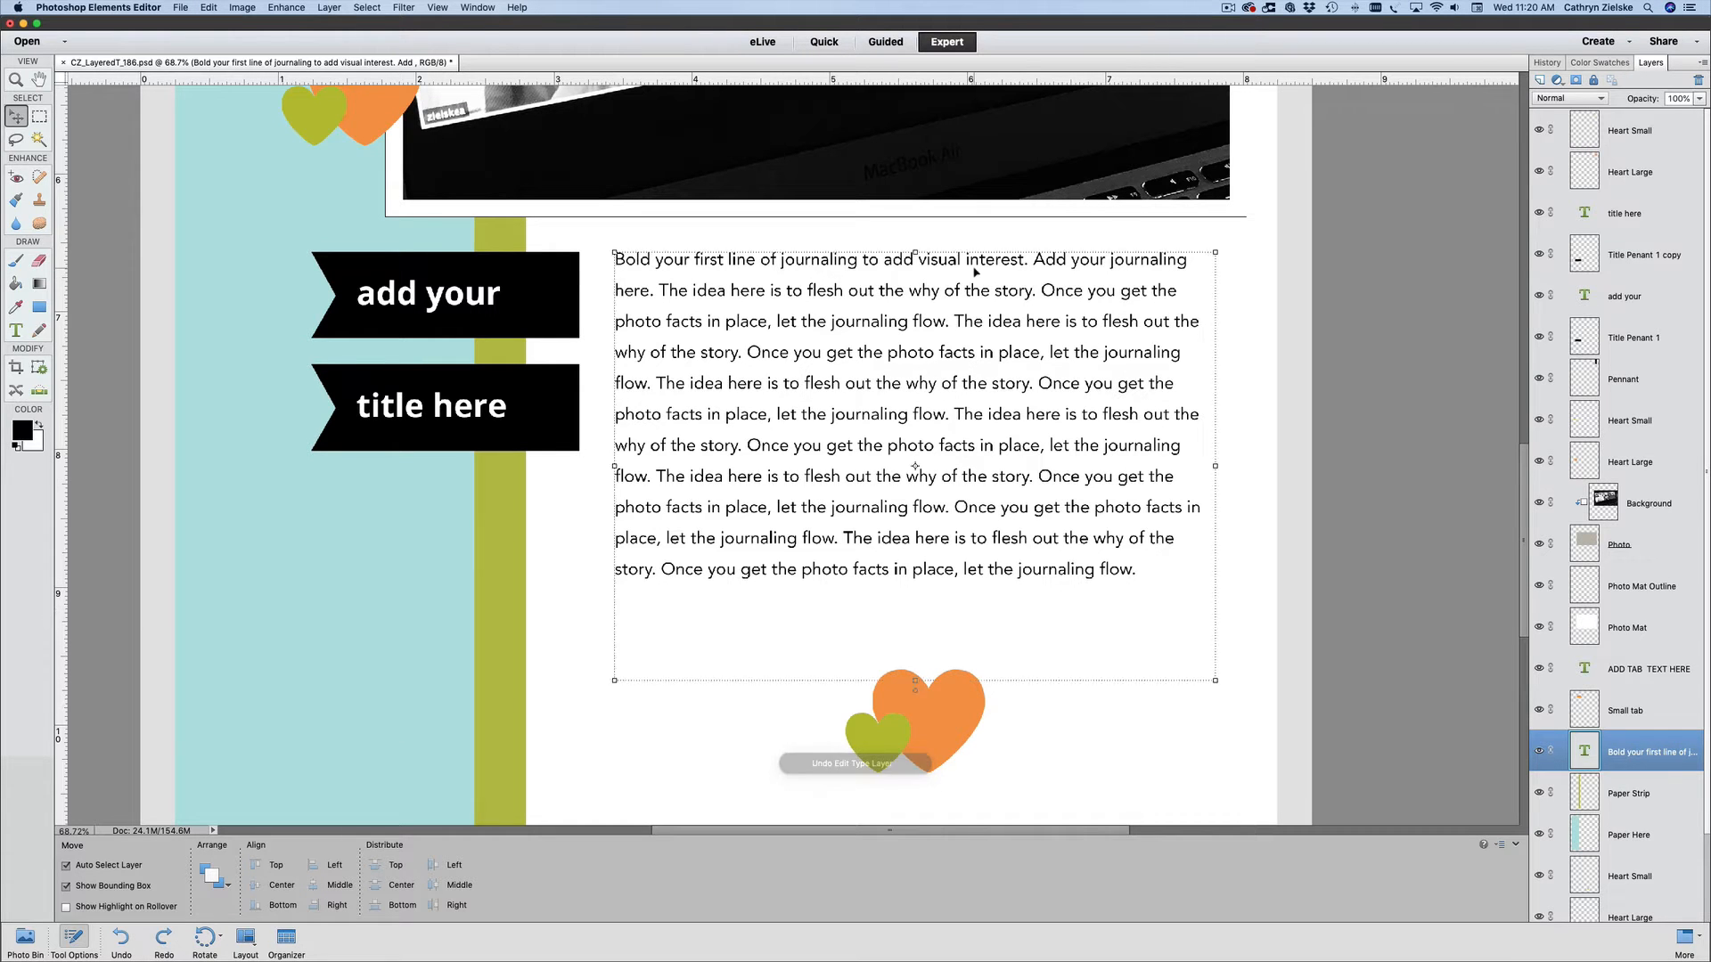
# - Set the first sentence of the journaling text to the Avenir 95 Black style and commit the edit
pyautogui.doubleClick(1028, 260)
pyautogui.moveTo(1027, 260); pyautogui.dragTo(613, 260)
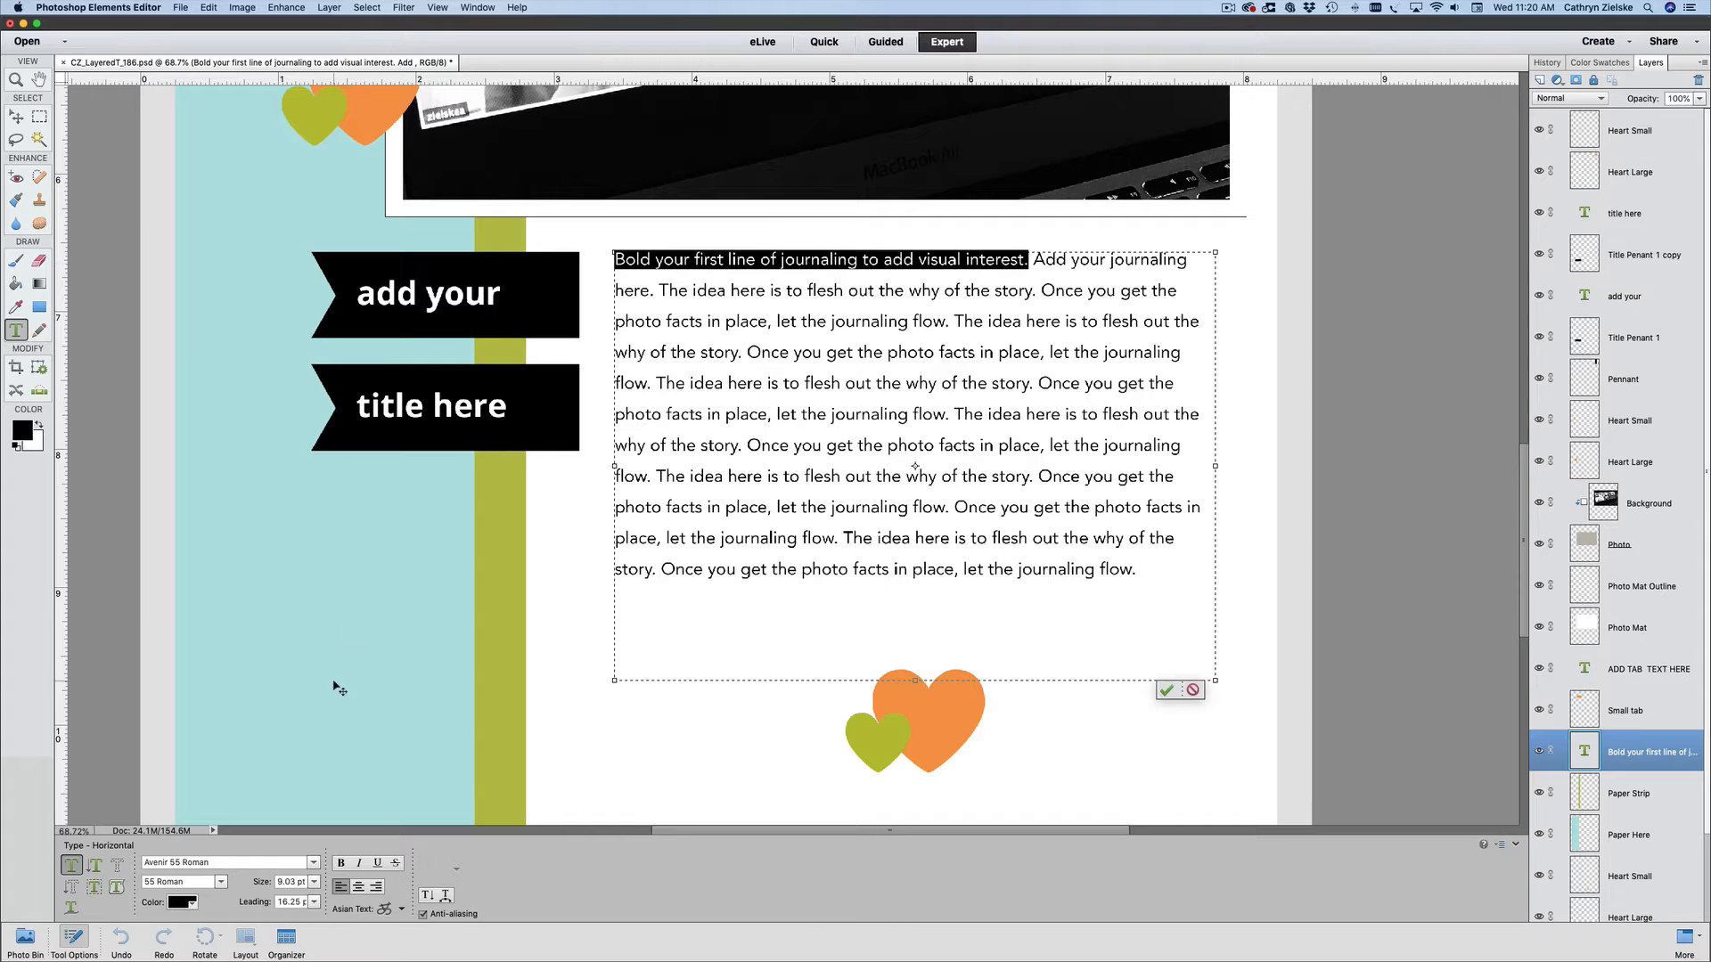
pyautogui.click(314, 863)
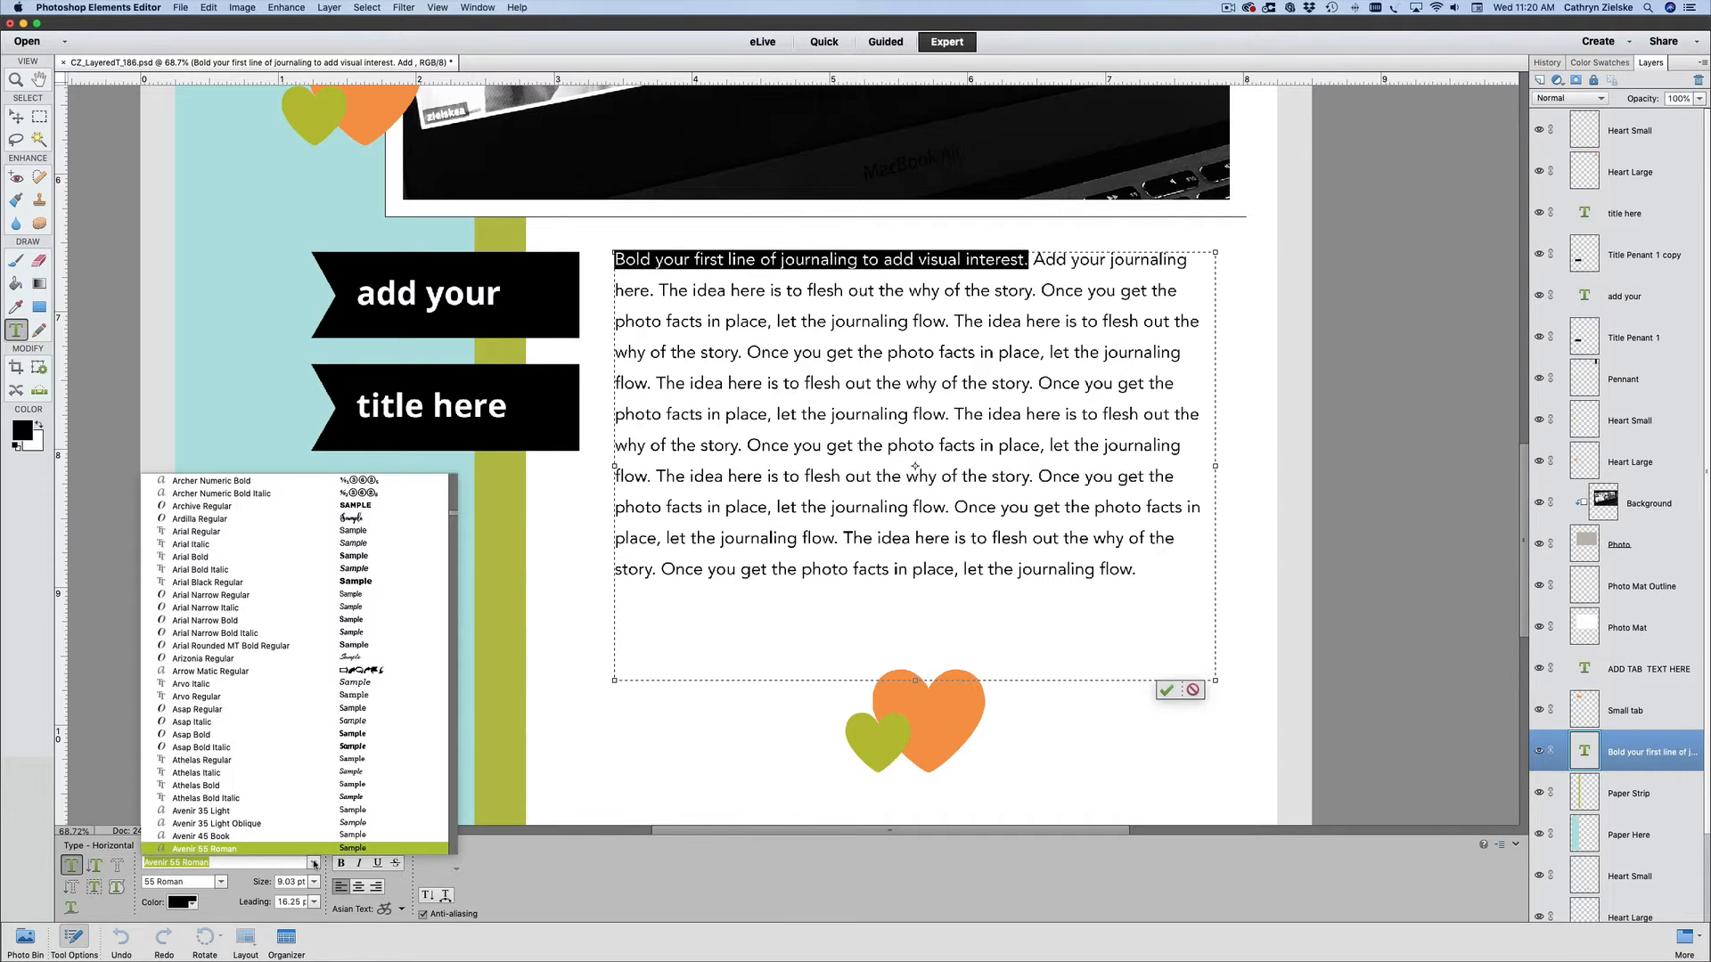
pyautogui.click(207, 883)
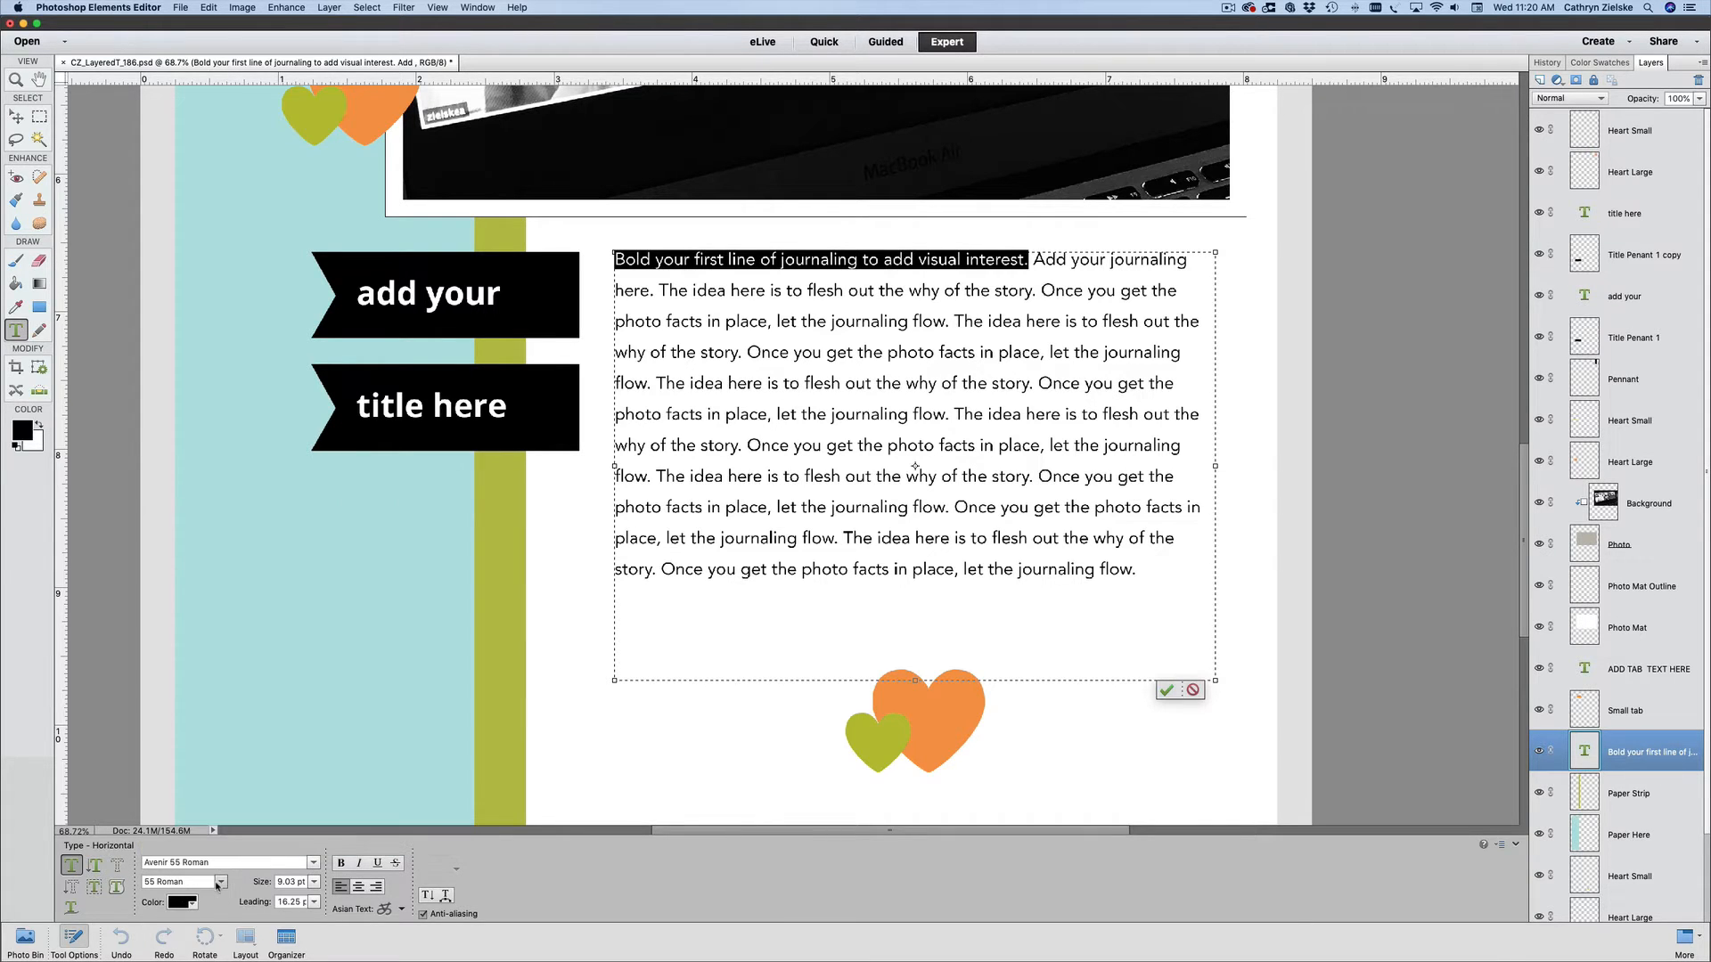
pyautogui.click(214, 883)
pyautogui.moveTo(202, 949)
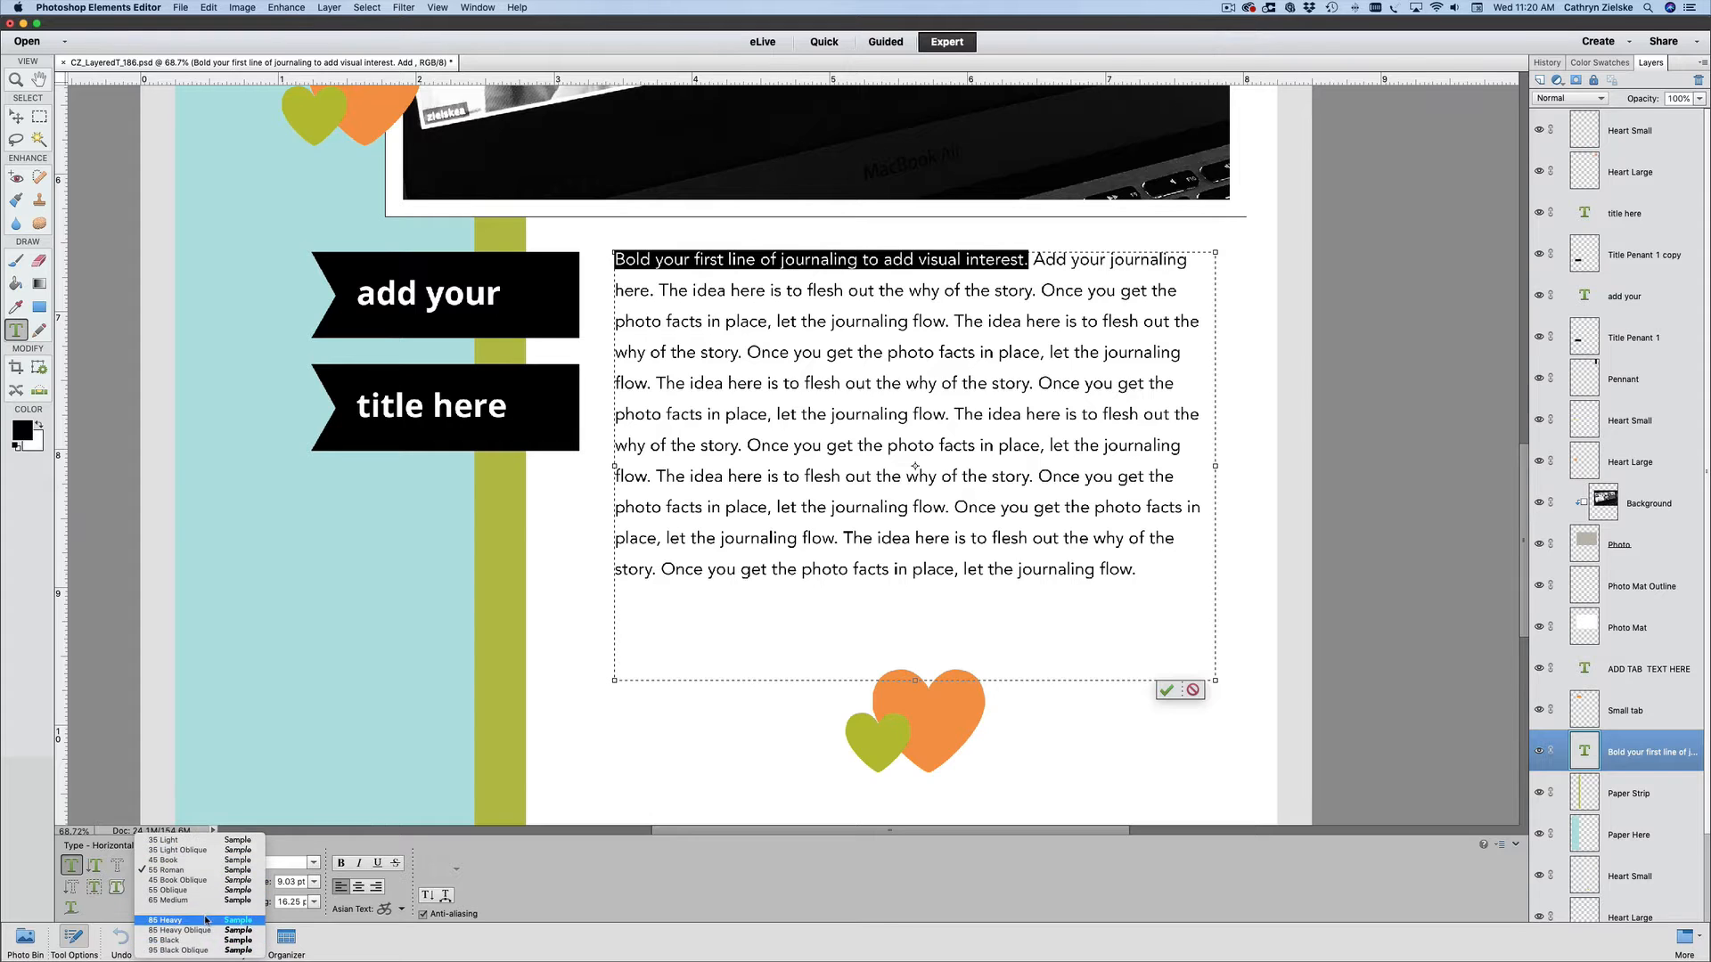
pyautogui.click(192, 943)
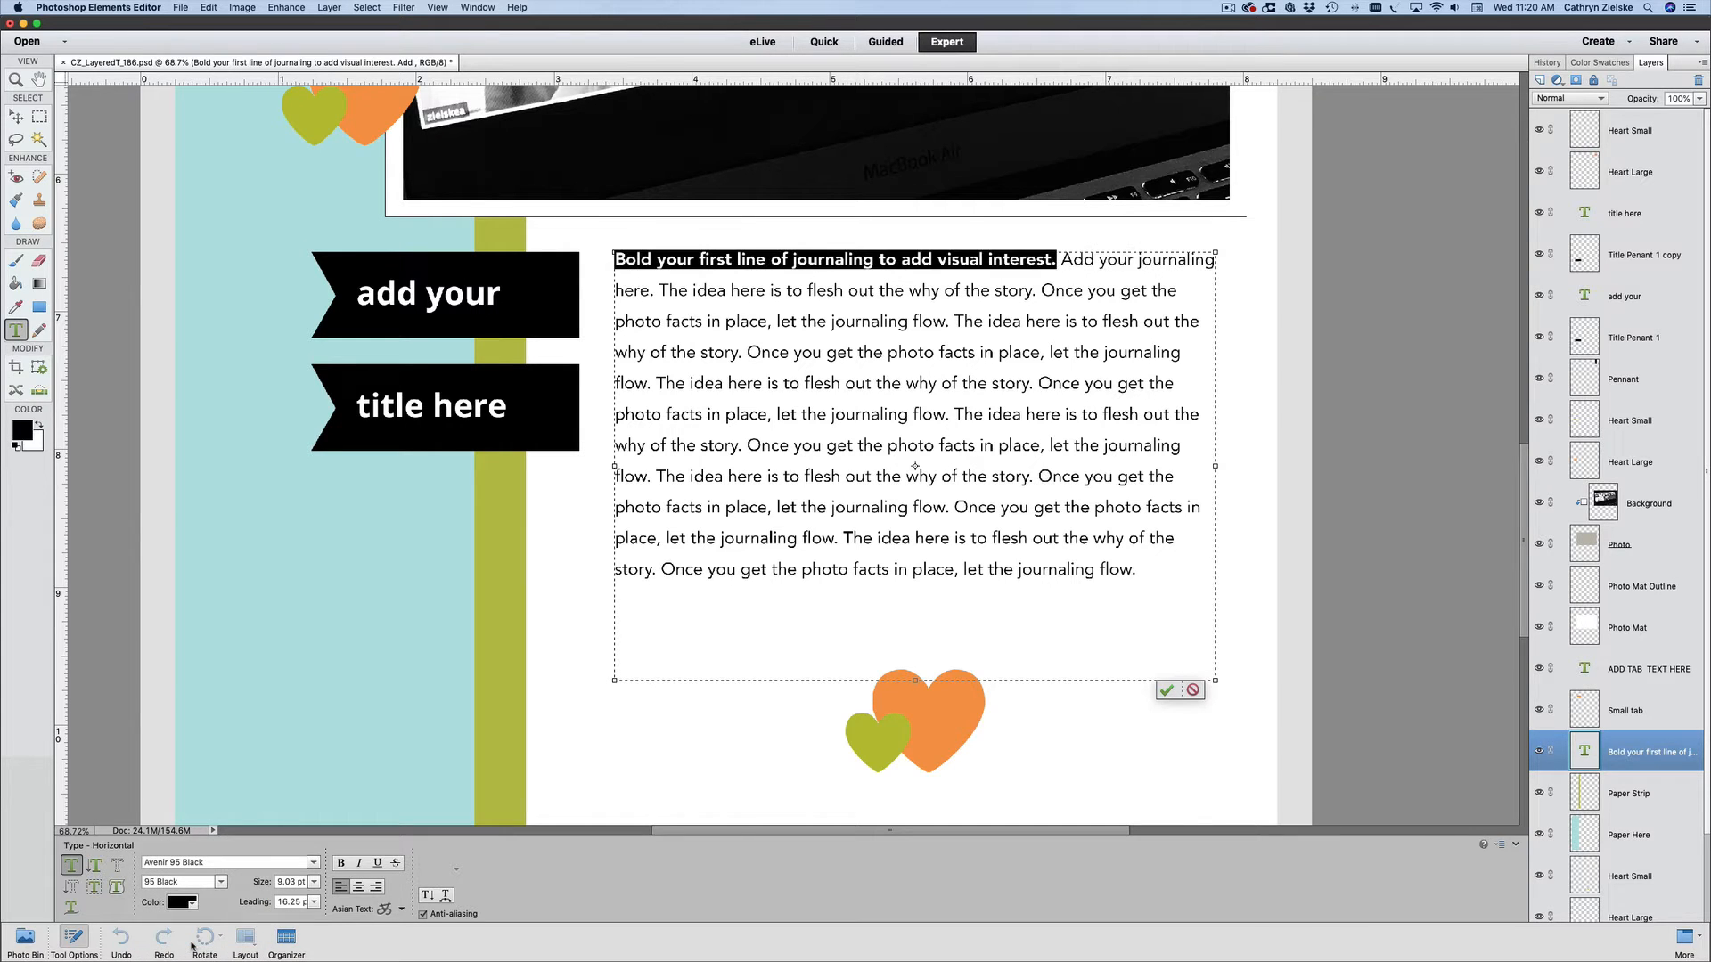
pyautogui.click(1167, 690)
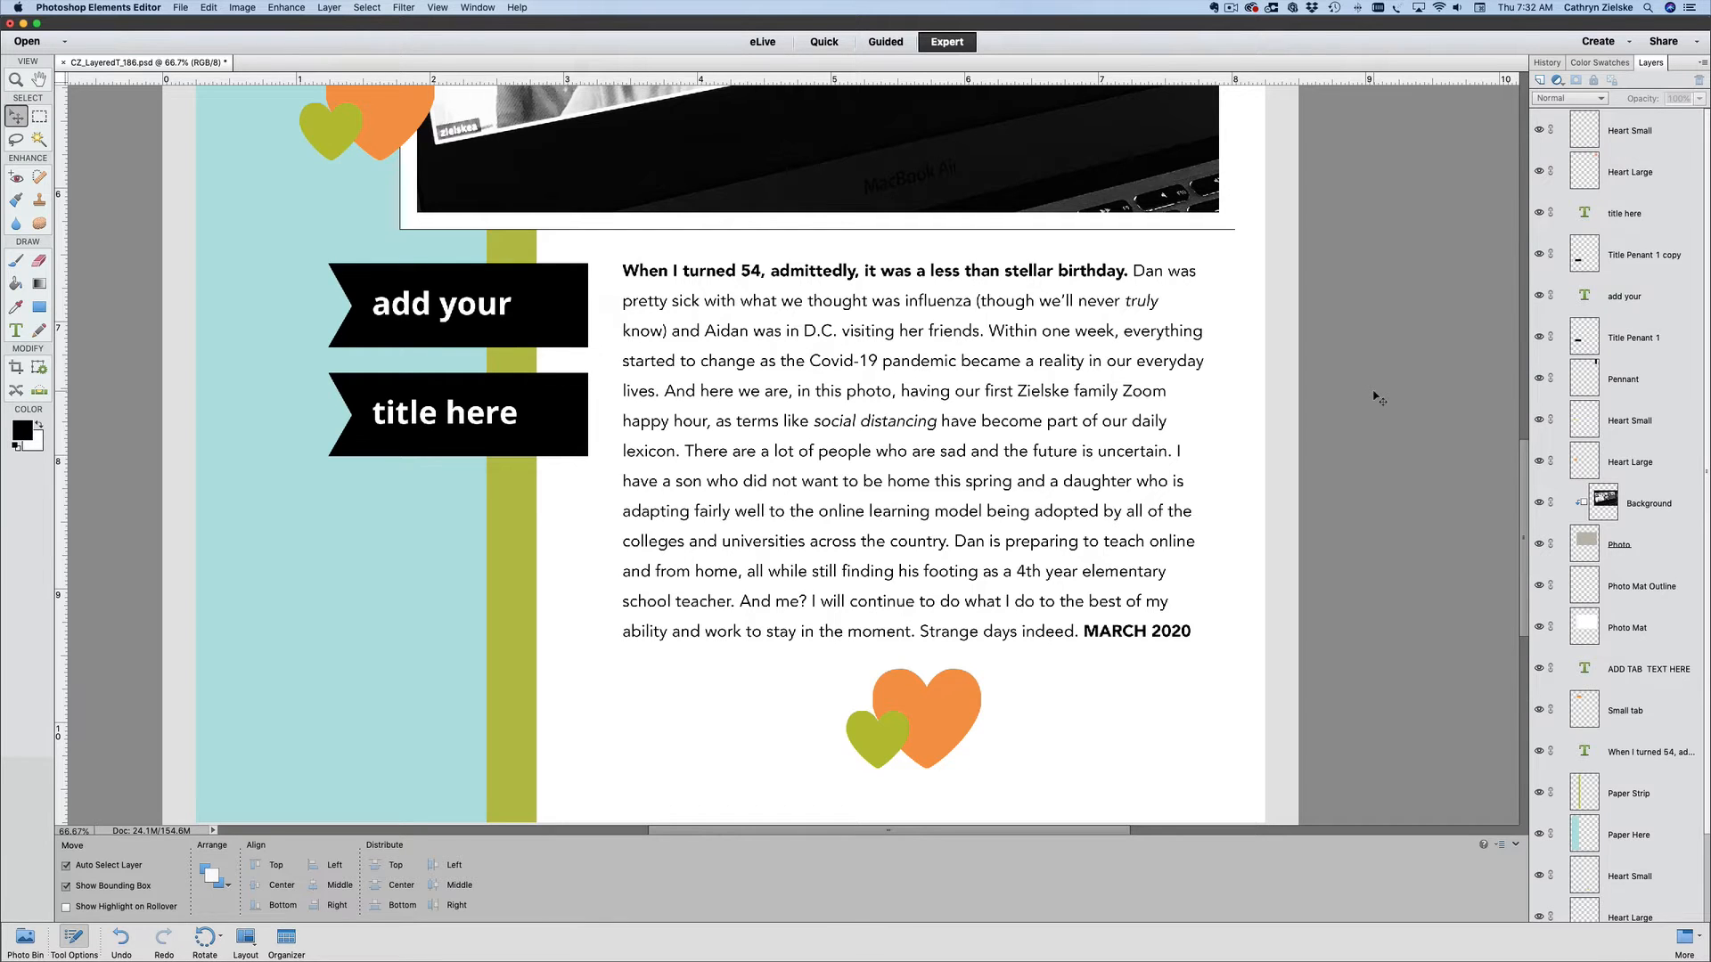
# - Fit the whole page in view and temporarily hide the topmost Heart Small, Heart Large and title here layers, restoring all three
pyautogui.press('super+0')
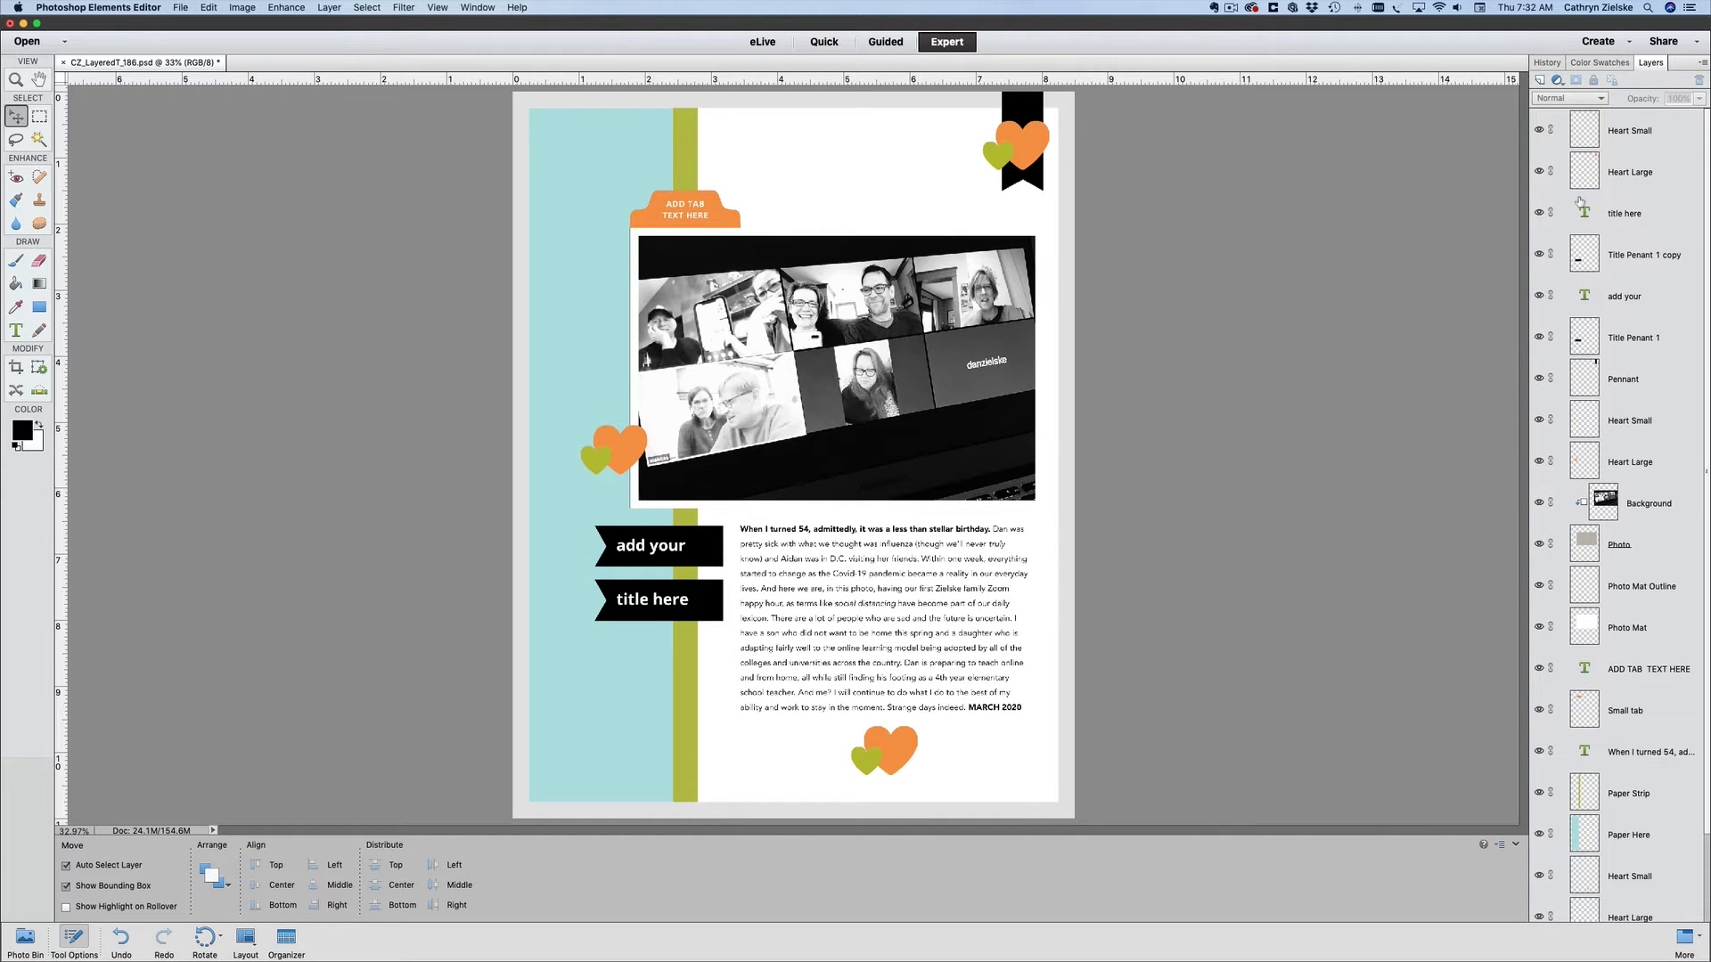
pyautogui.click(1539, 130)
pyautogui.click(1539, 172)
pyautogui.click(1538, 213)
pyautogui.click(1539, 213)
pyautogui.click(1539, 172)
pyautogui.click(1539, 130)
# - Duplicate the journaling text layer into a new document, keeping the default layer name and leaving the document name blank
pyautogui.click(927, 592)
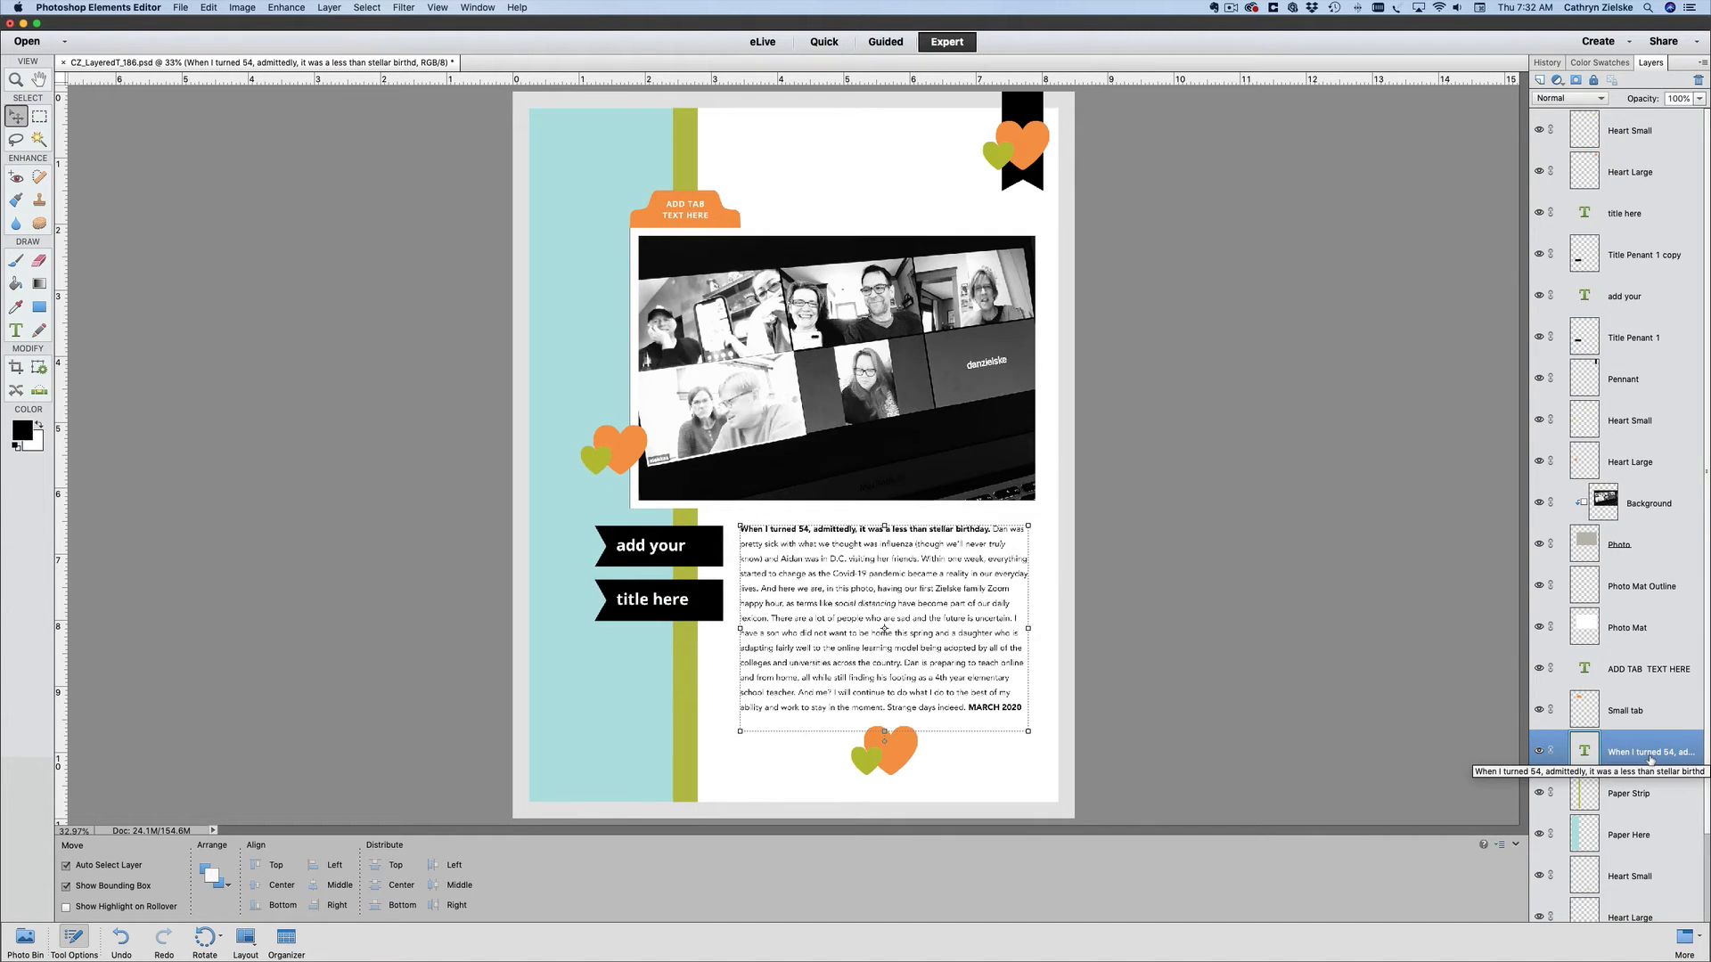
pyautogui.rightClick(1643, 744)
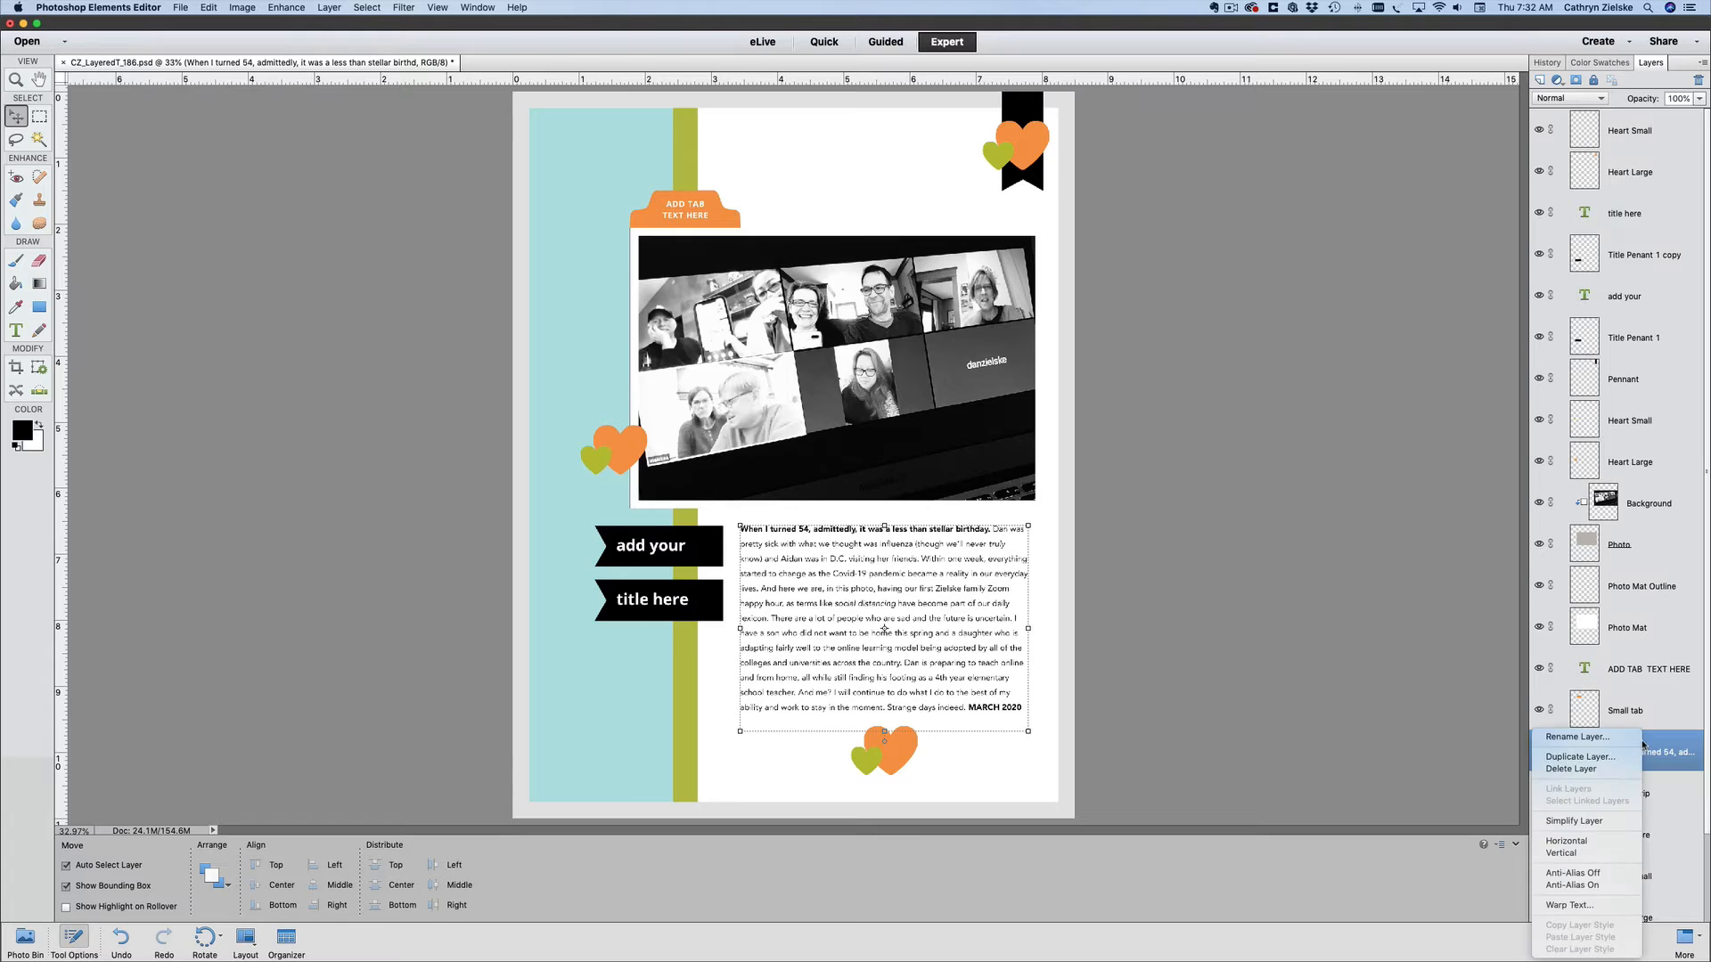
pyautogui.click(1595, 758)
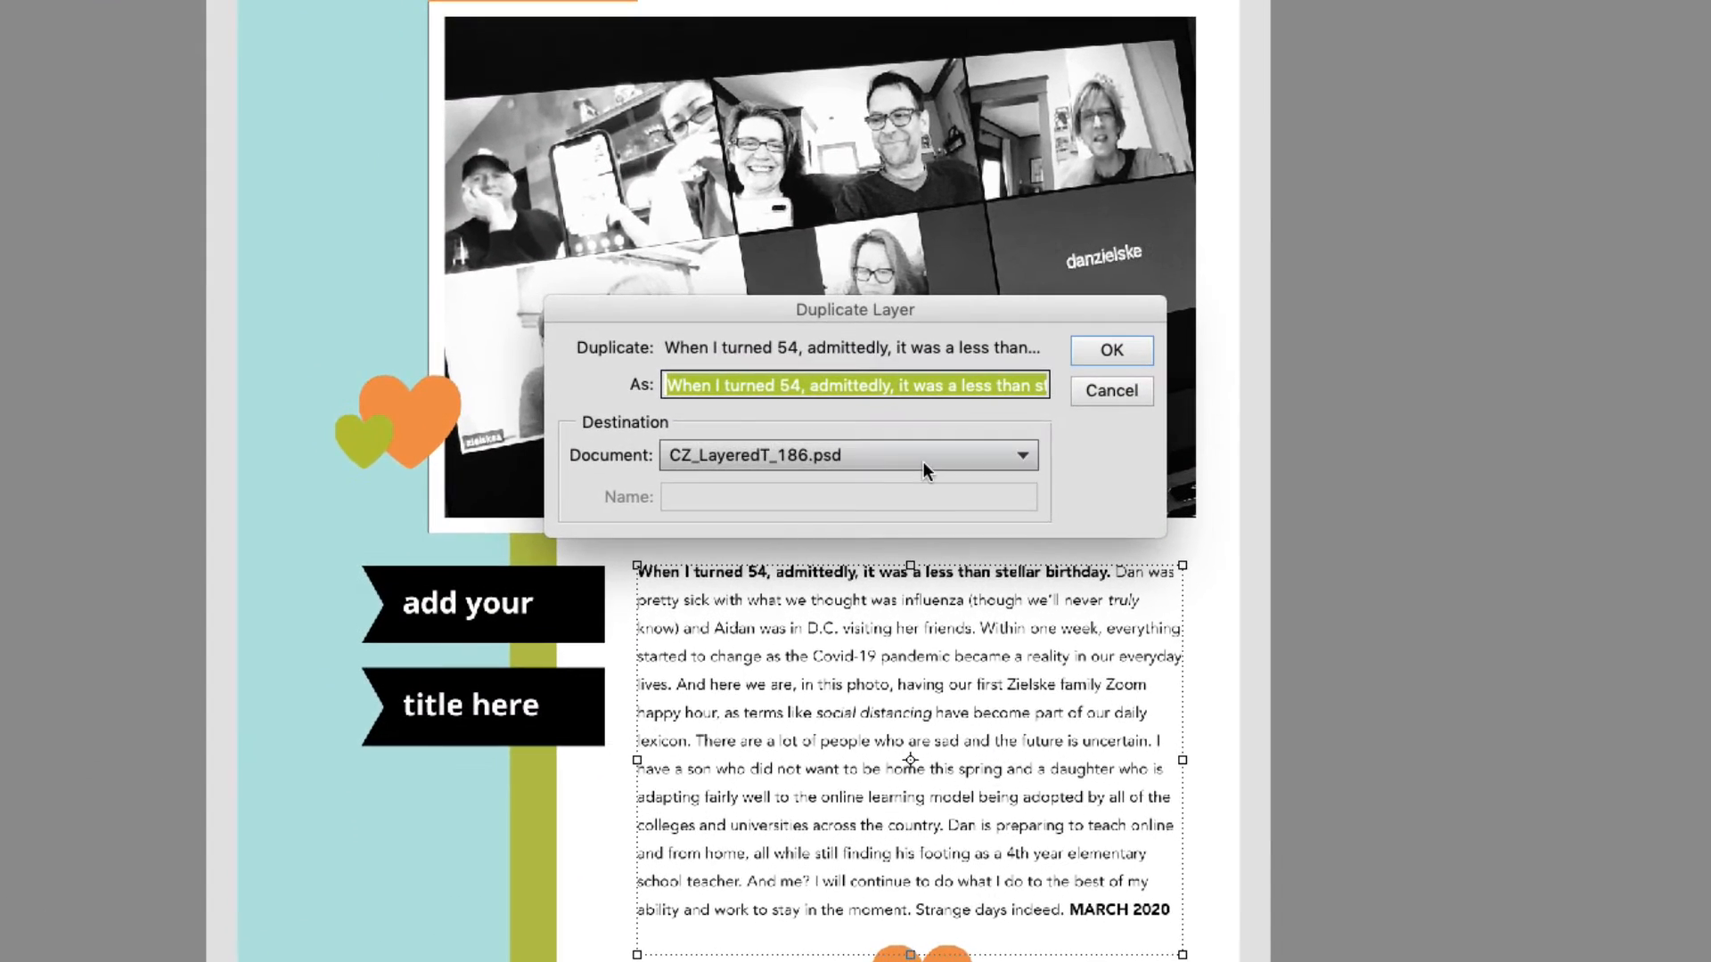
pyautogui.click(911, 460)
pyautogui.click(847, 479)
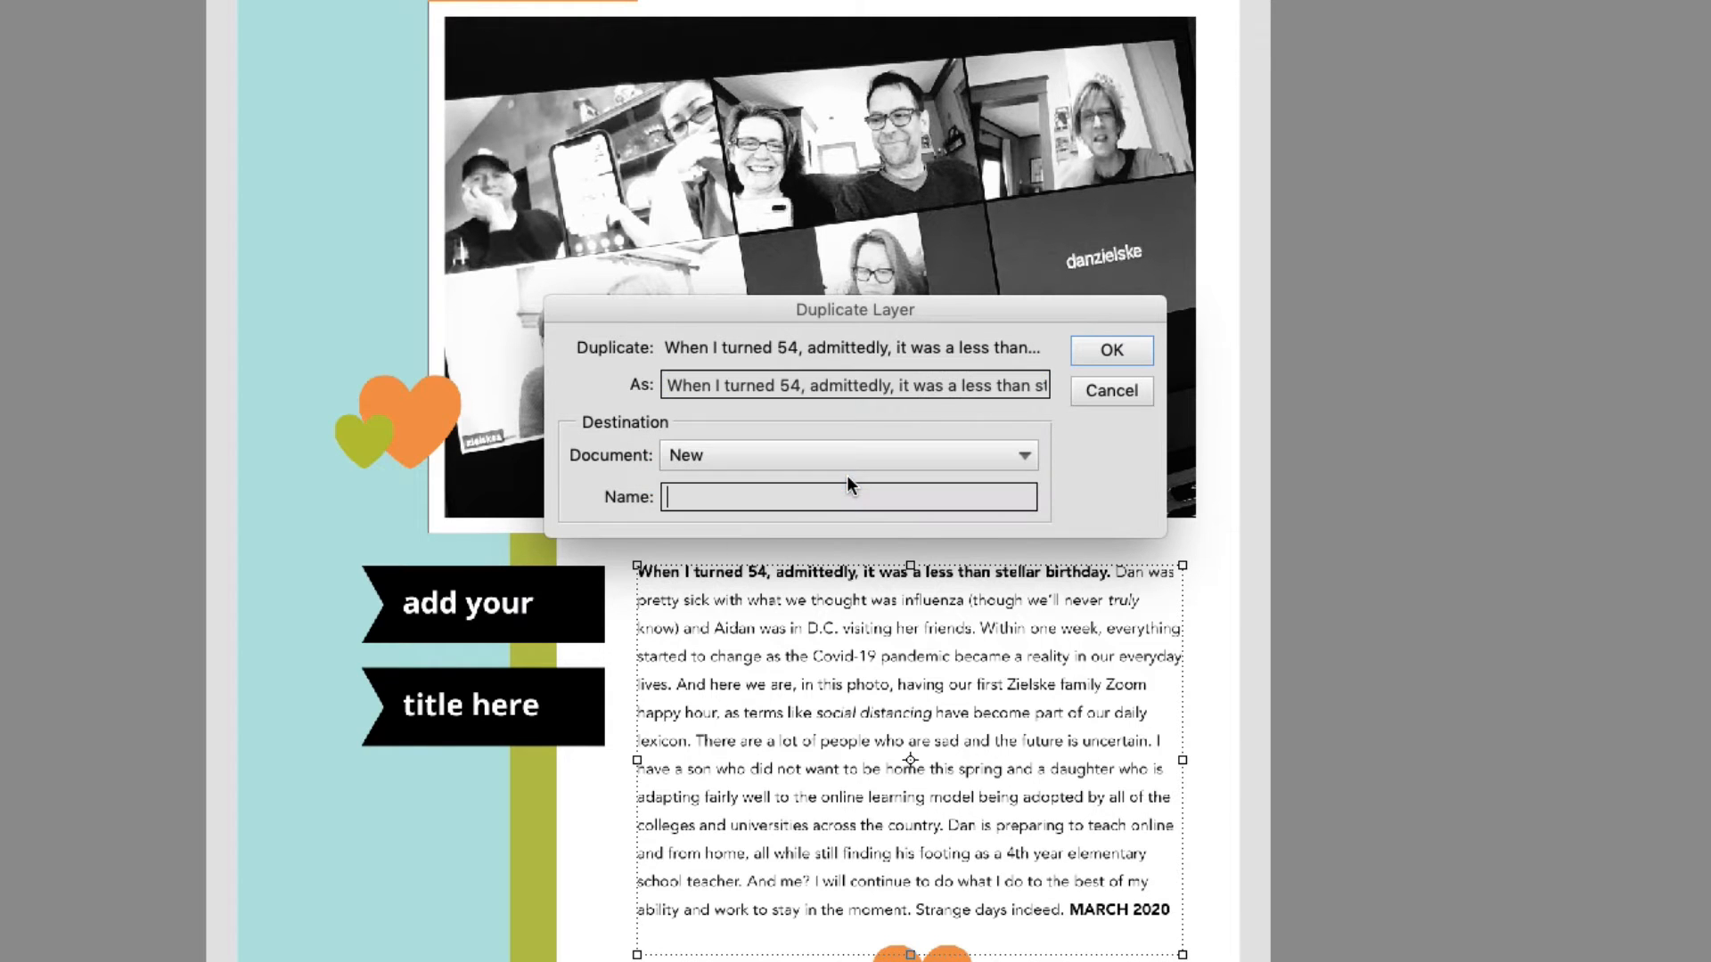
pyautogui.click(1111, 350)
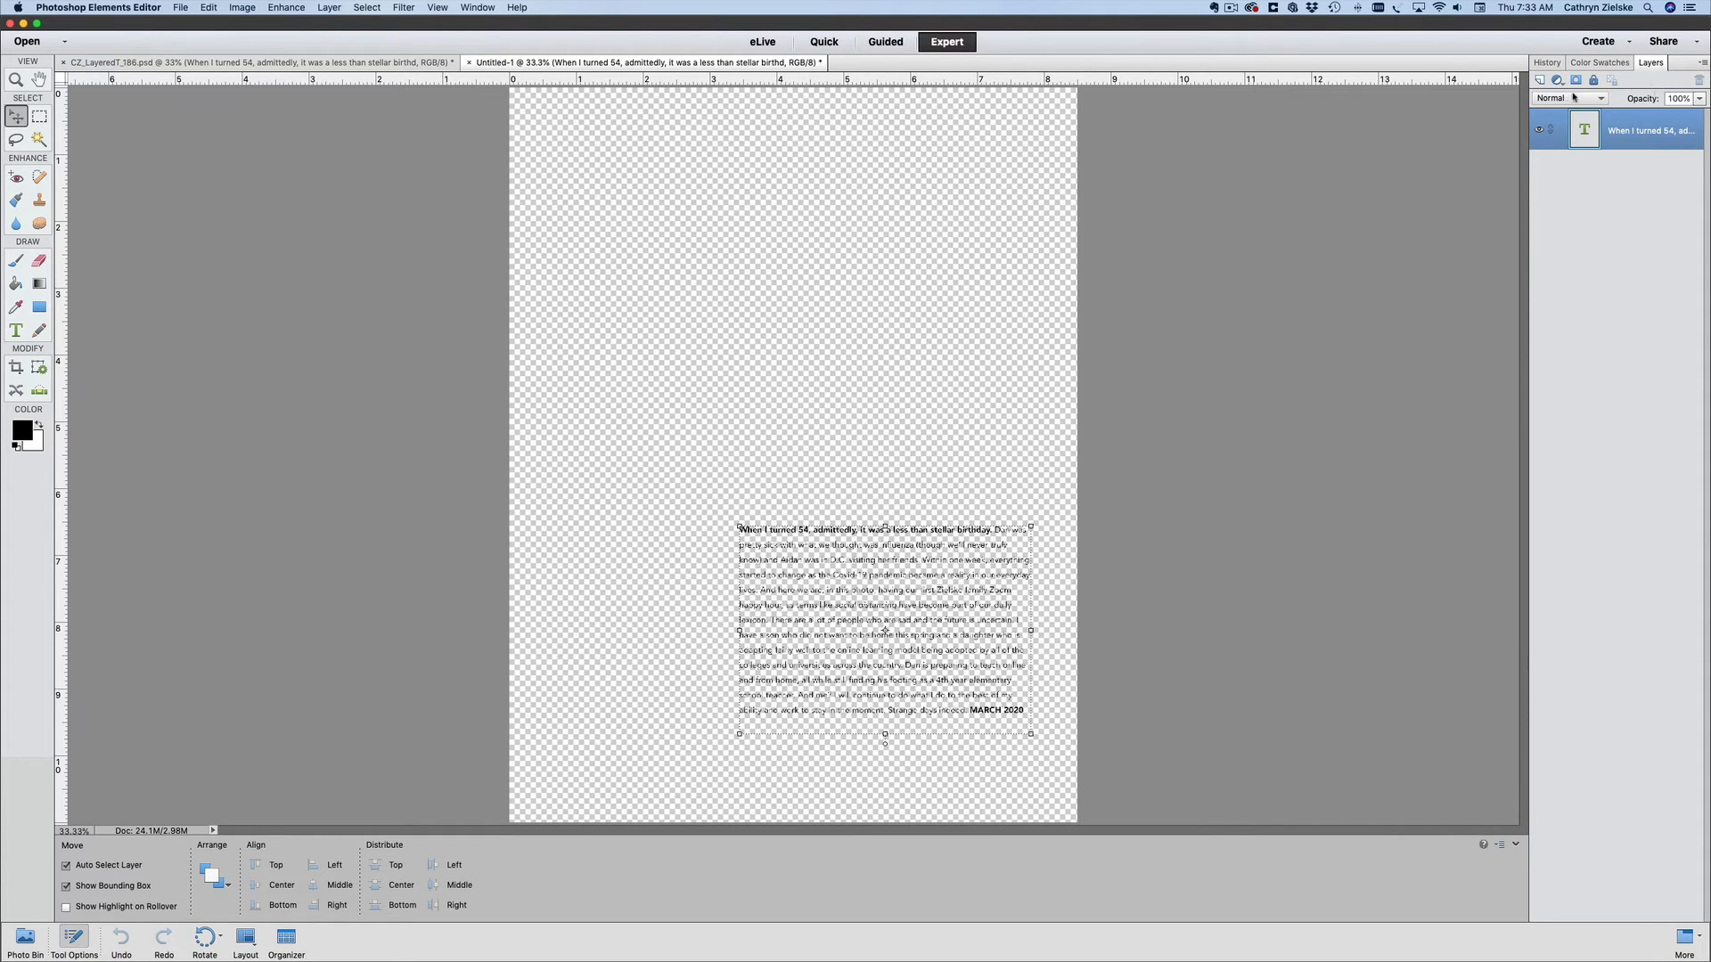
# - Add a blank layer beneath the journaling text in the new document and fill it with white using the Paint Bucket
pyautogui.click(1539, 80)
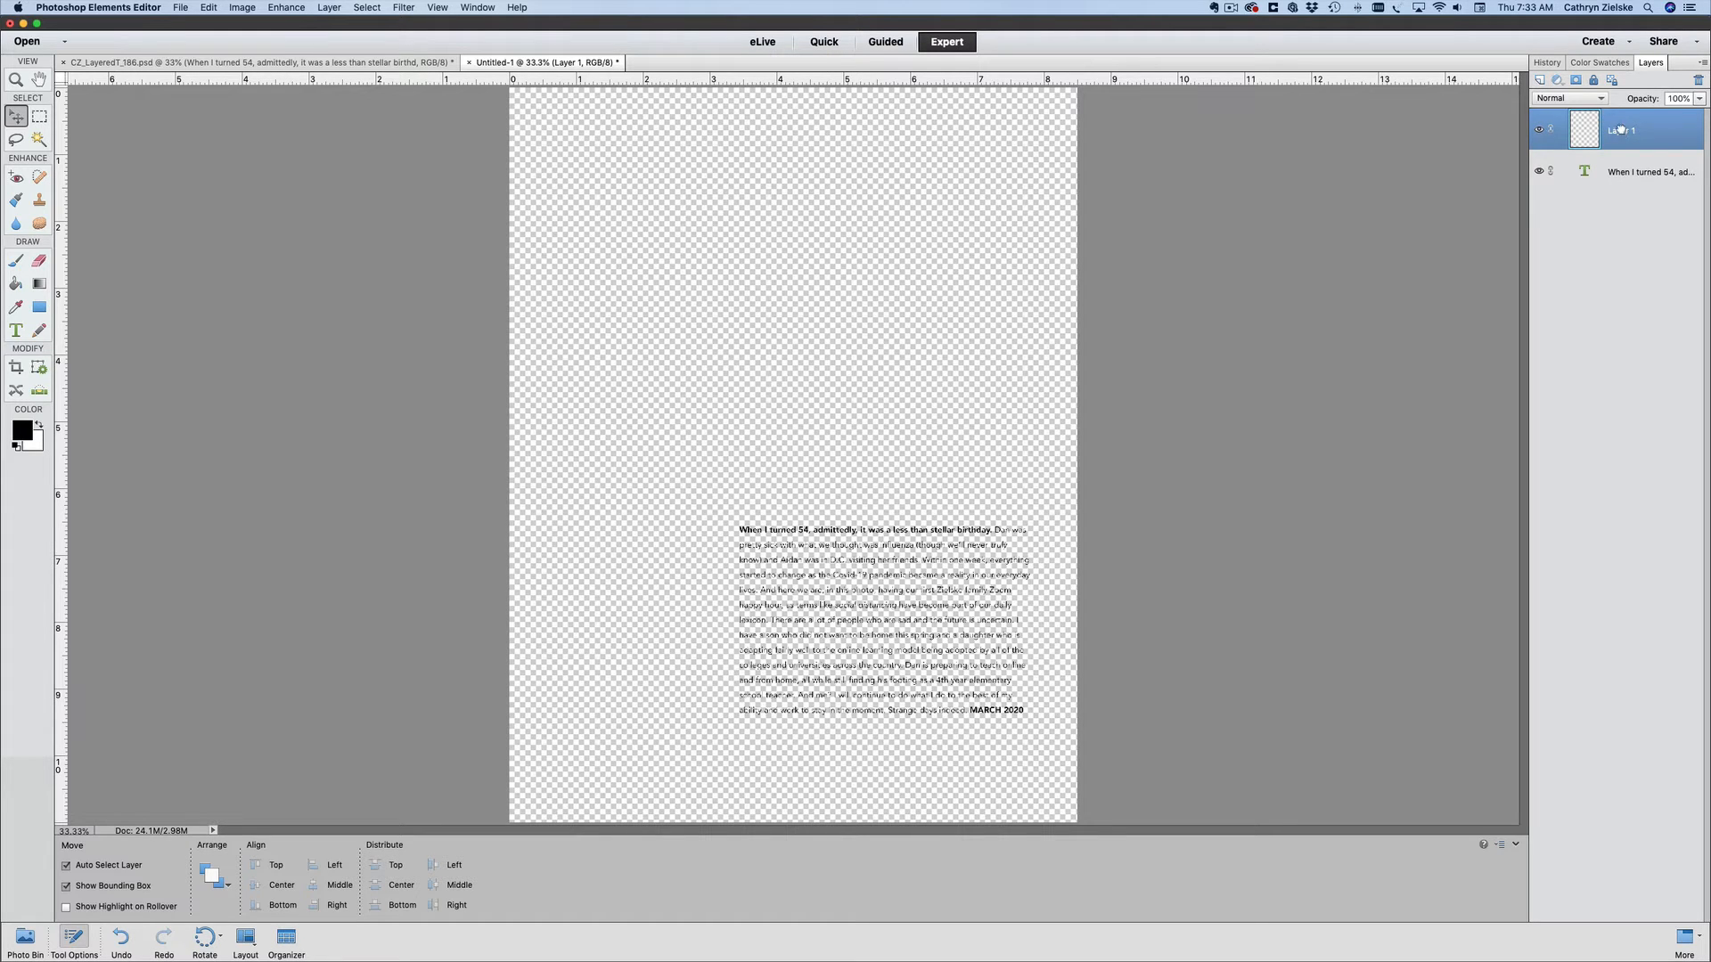
pyautogui.moveTo(1620, 130); pyautogui.dragTo(1611, 207)
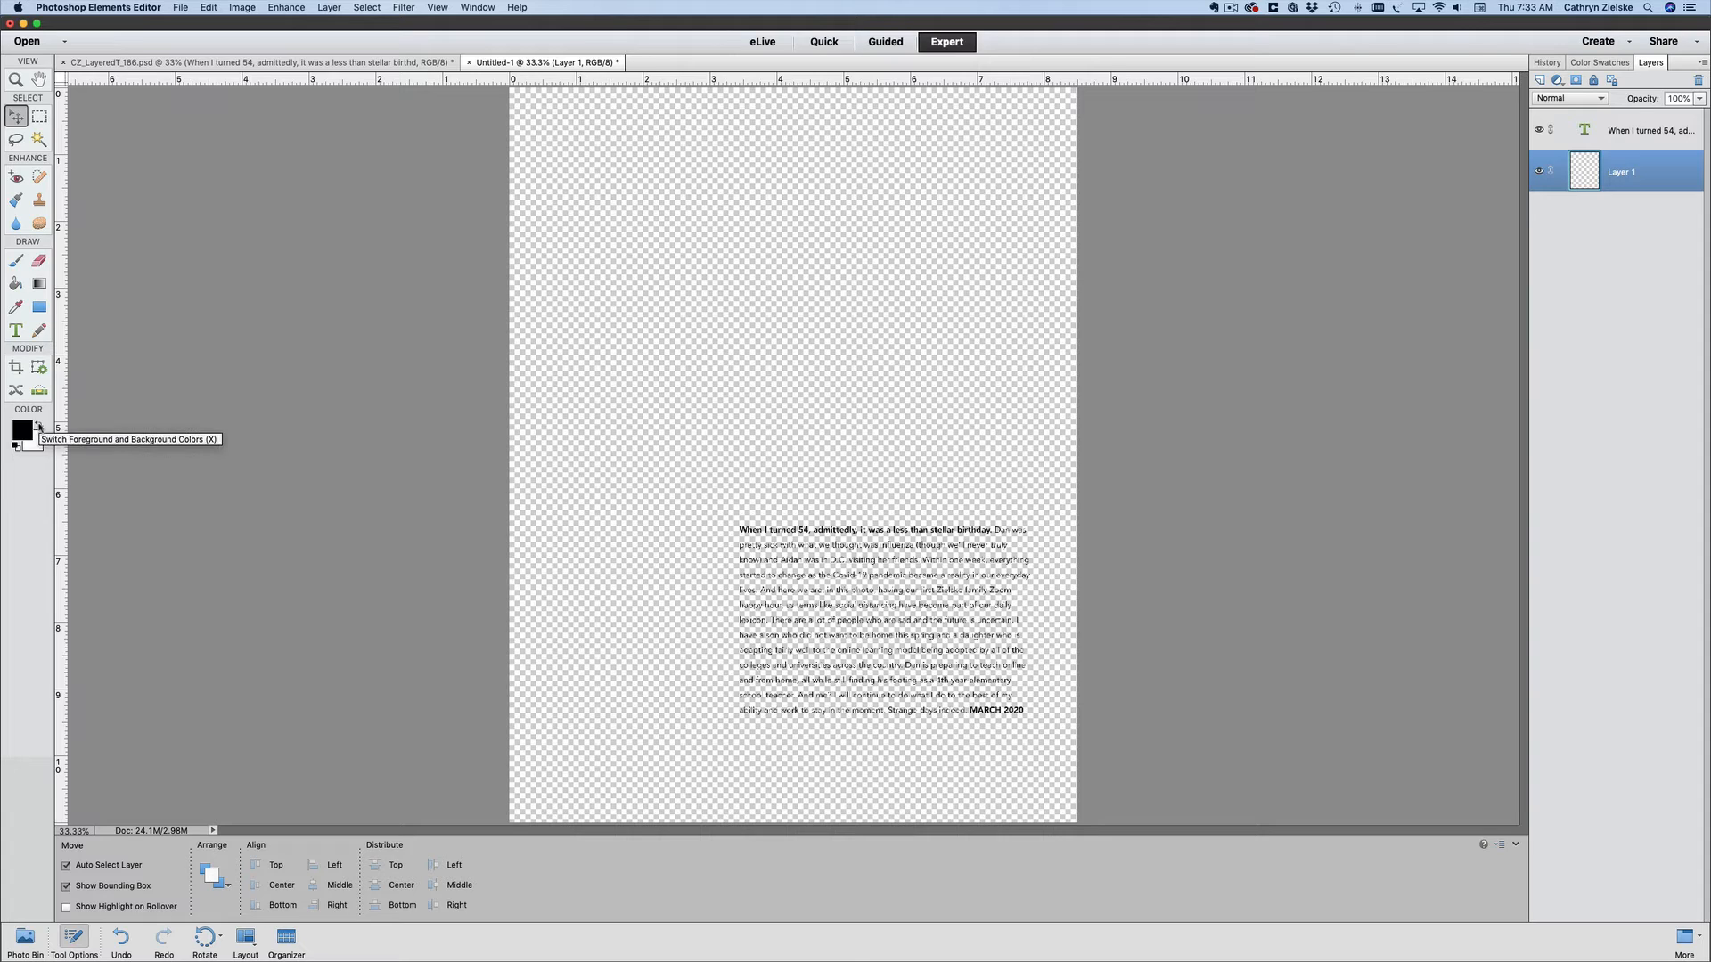
pyautogui.click(39, 427)
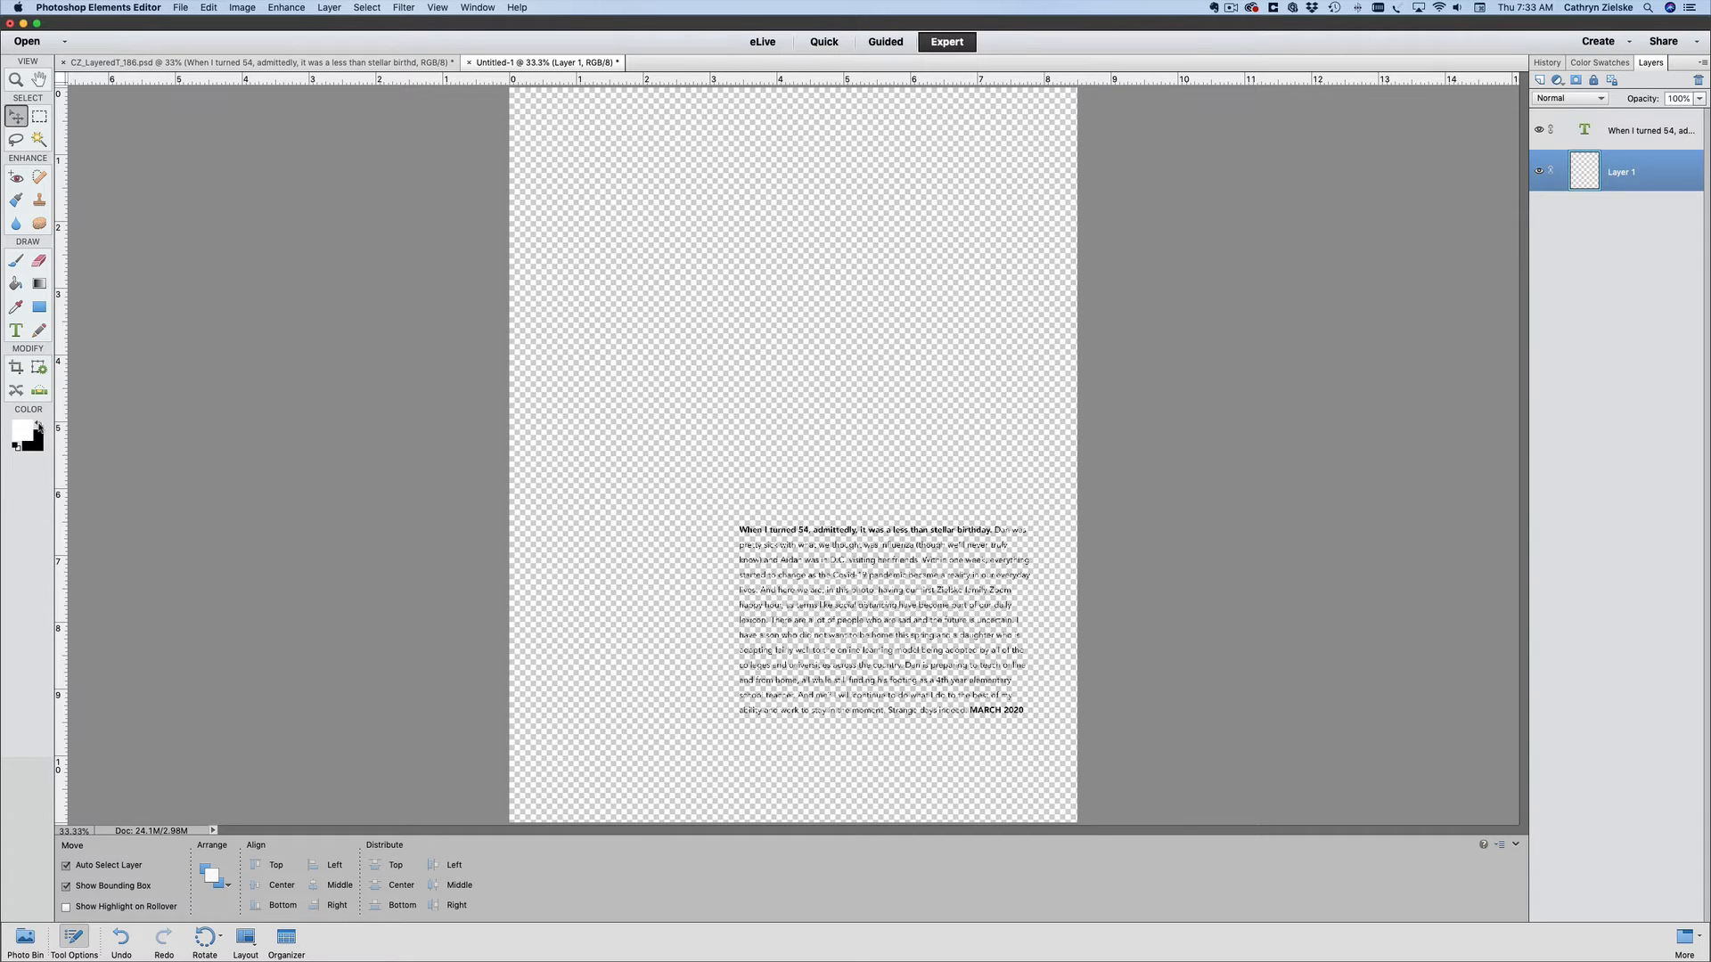
pyautogui.click(15, 283)
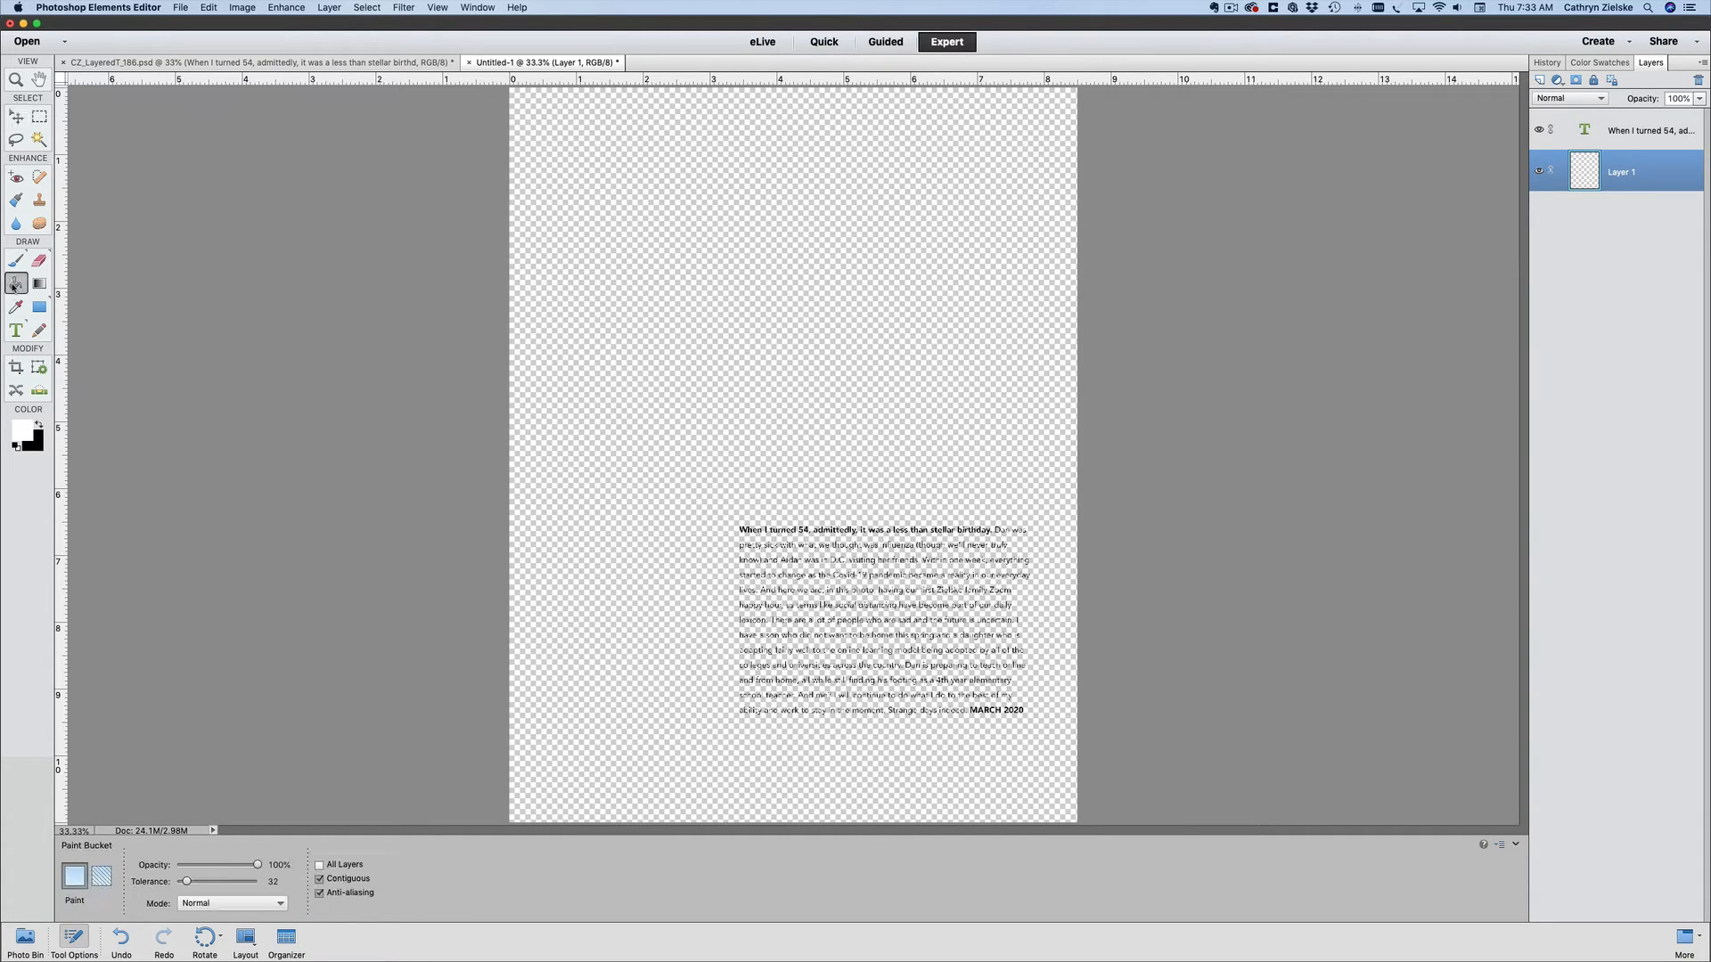
pyautogui.click(626, 280)
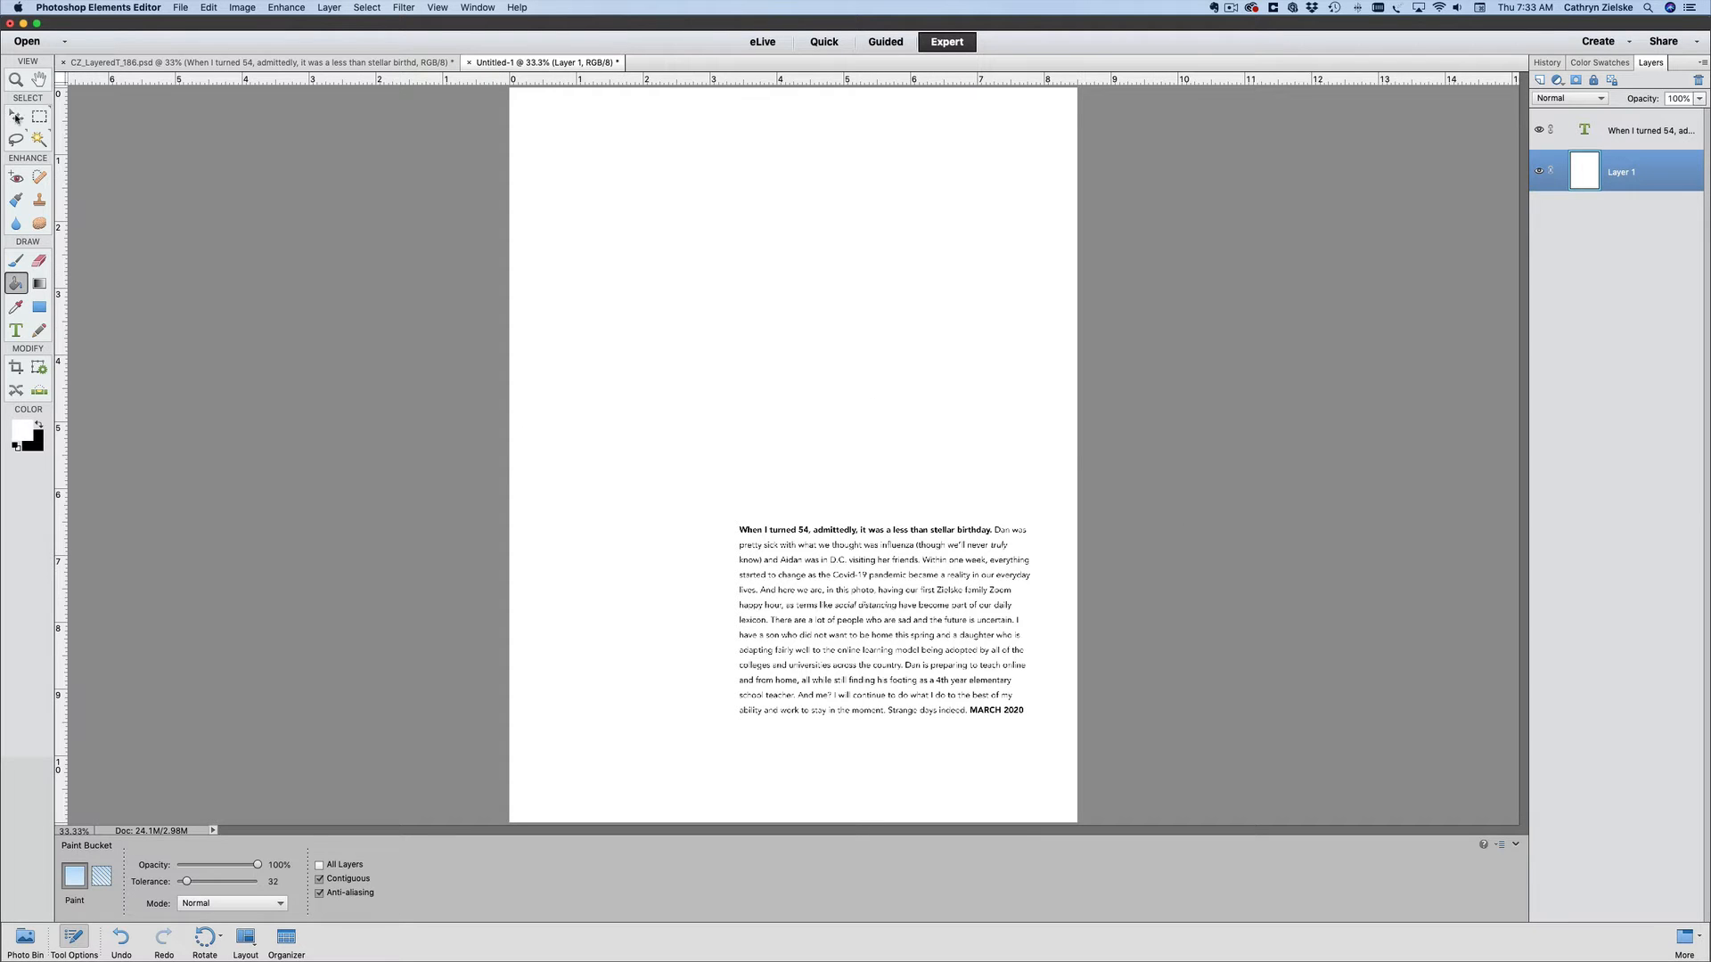
pyautogui.click(17, 117)
pyautogui.click(214, 182)
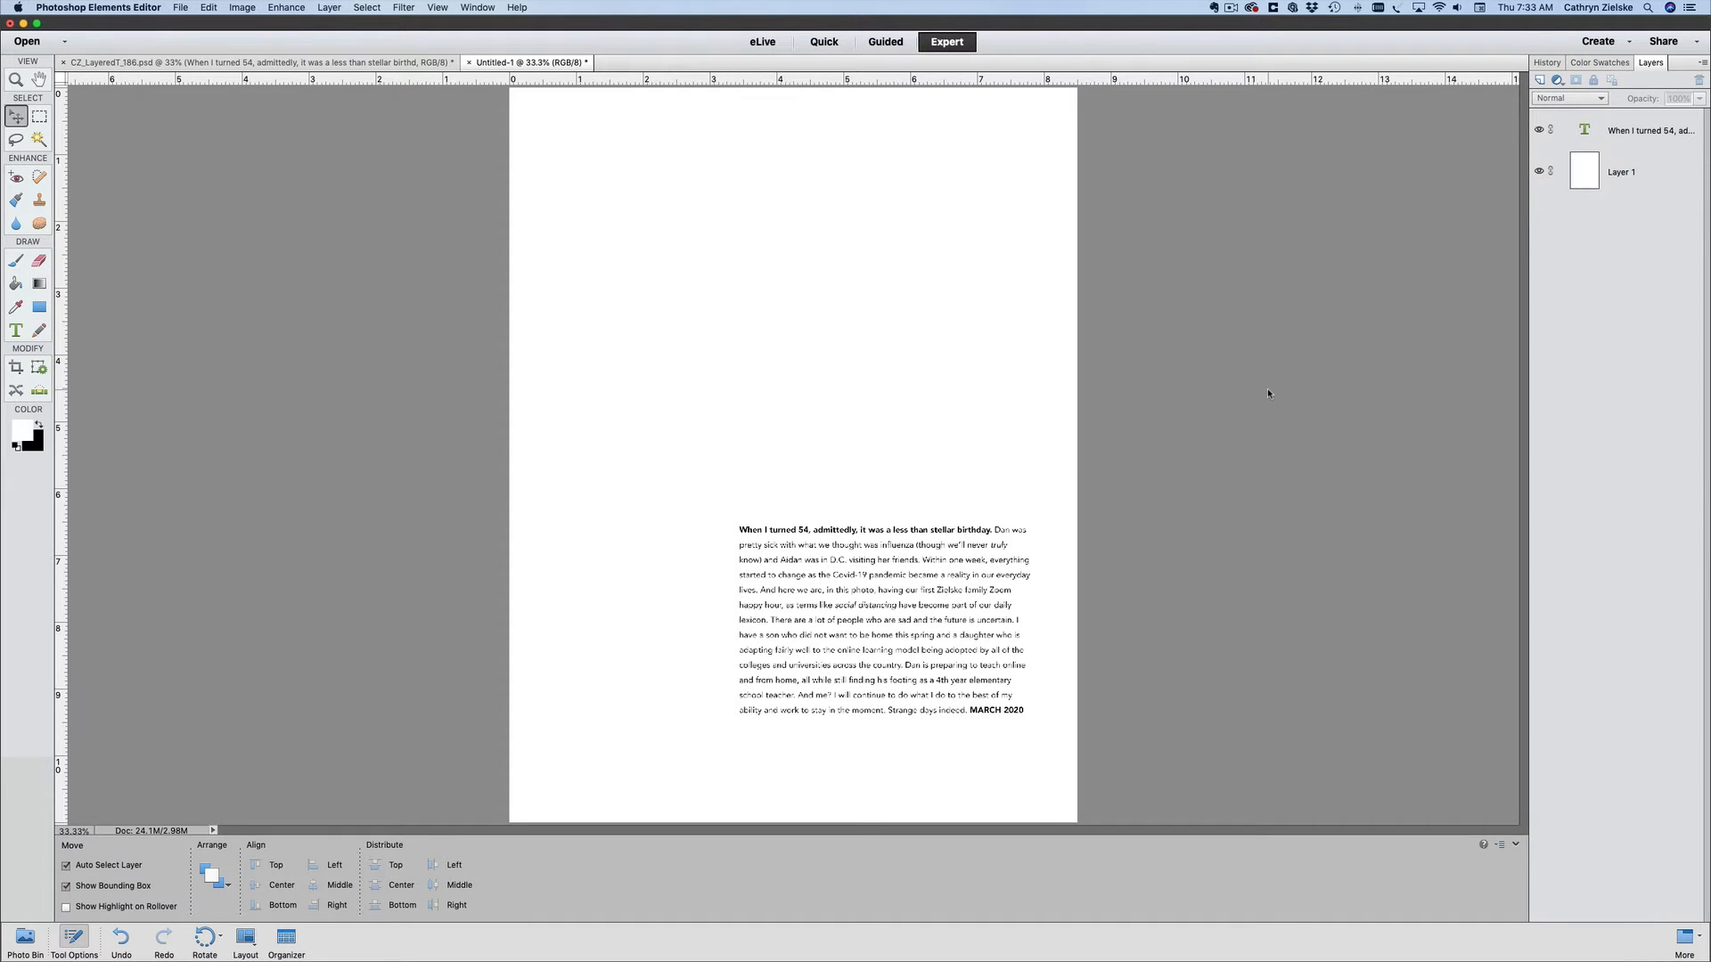